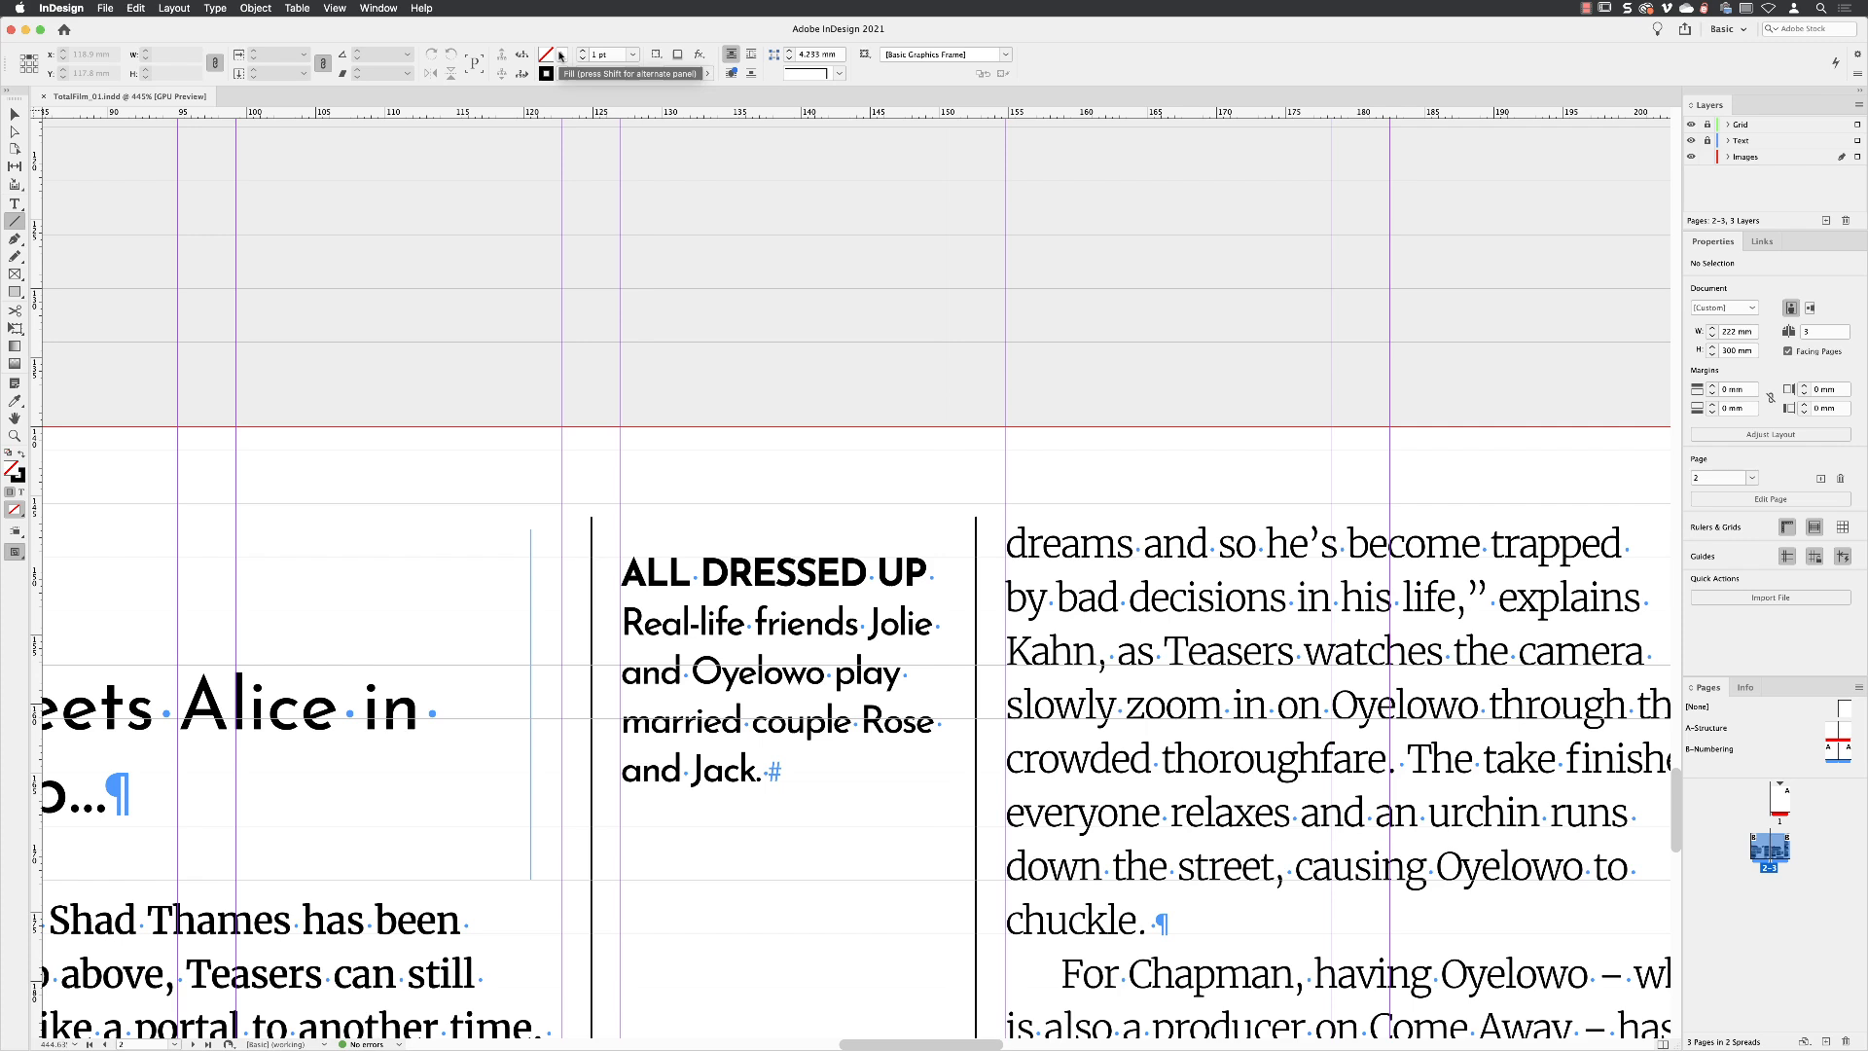
# - Set the default stroke to the Red Light swatch with a weight of 0.5 pt
pyautogui.click(562, 74)
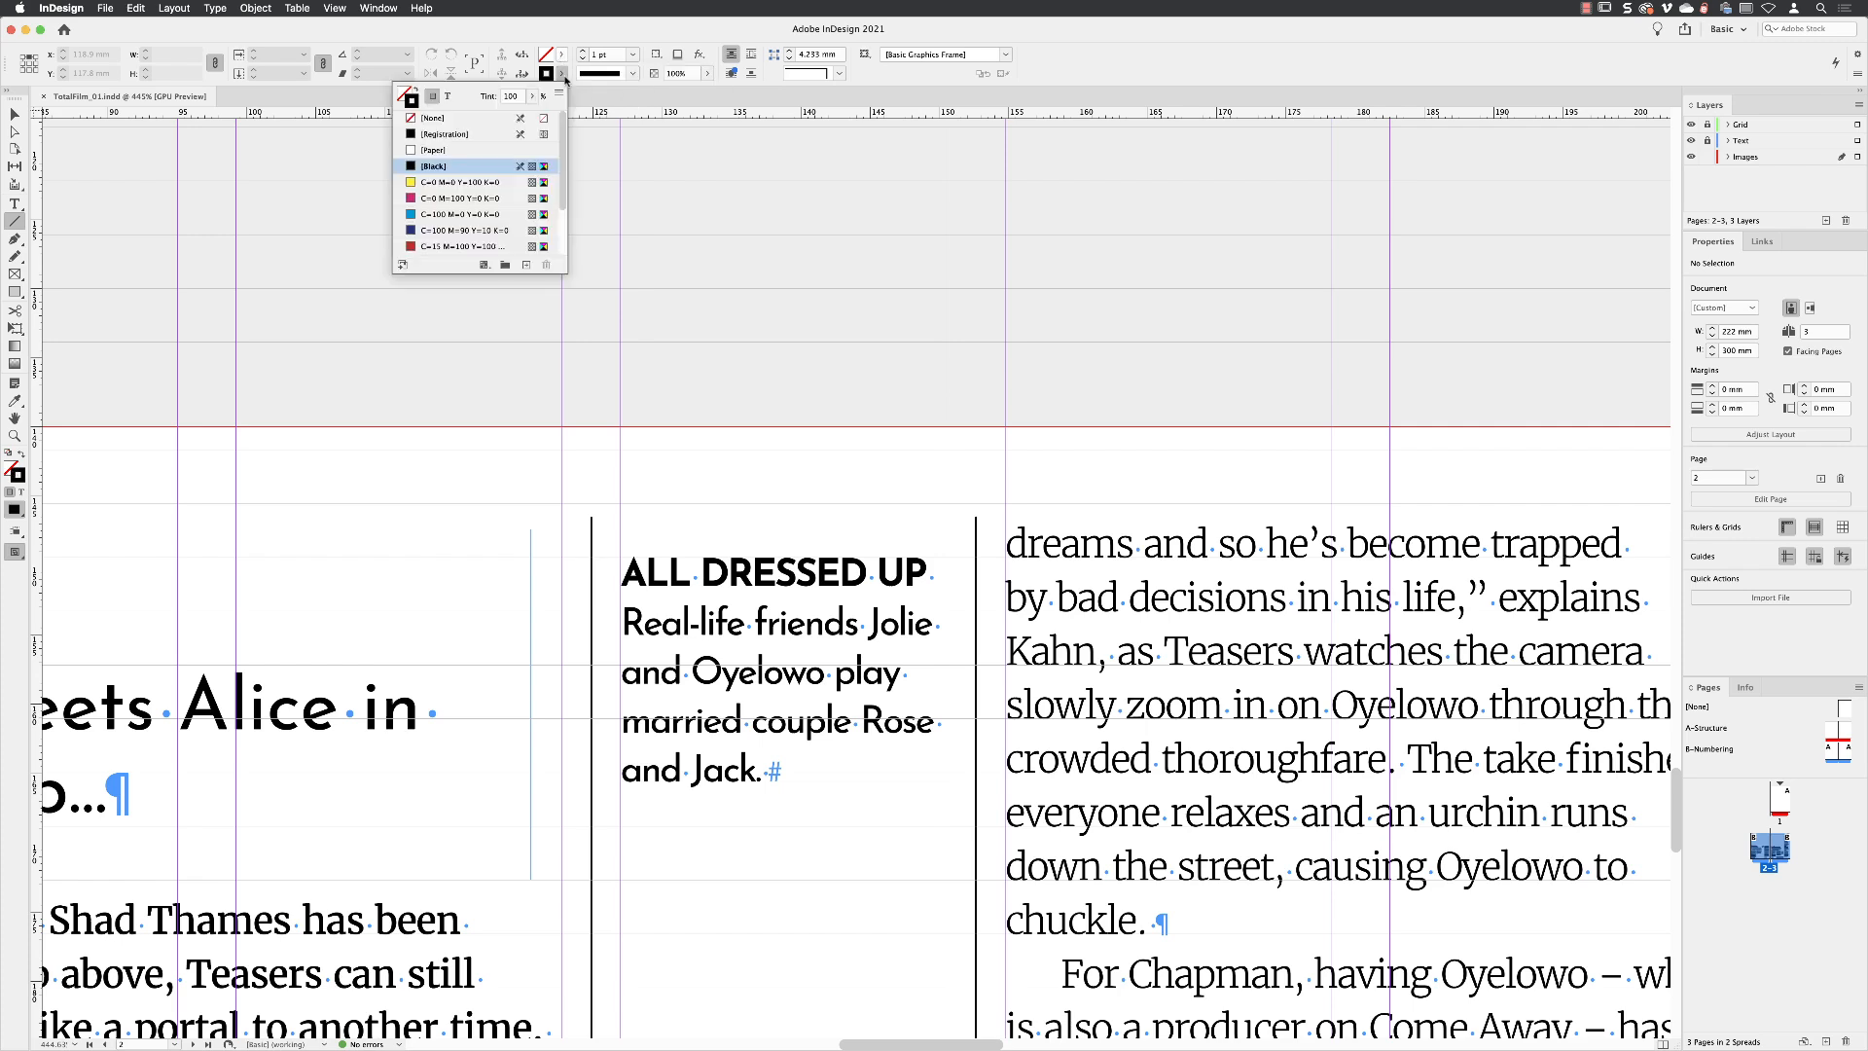
pyautogui.scroll(-3, 562, 184)
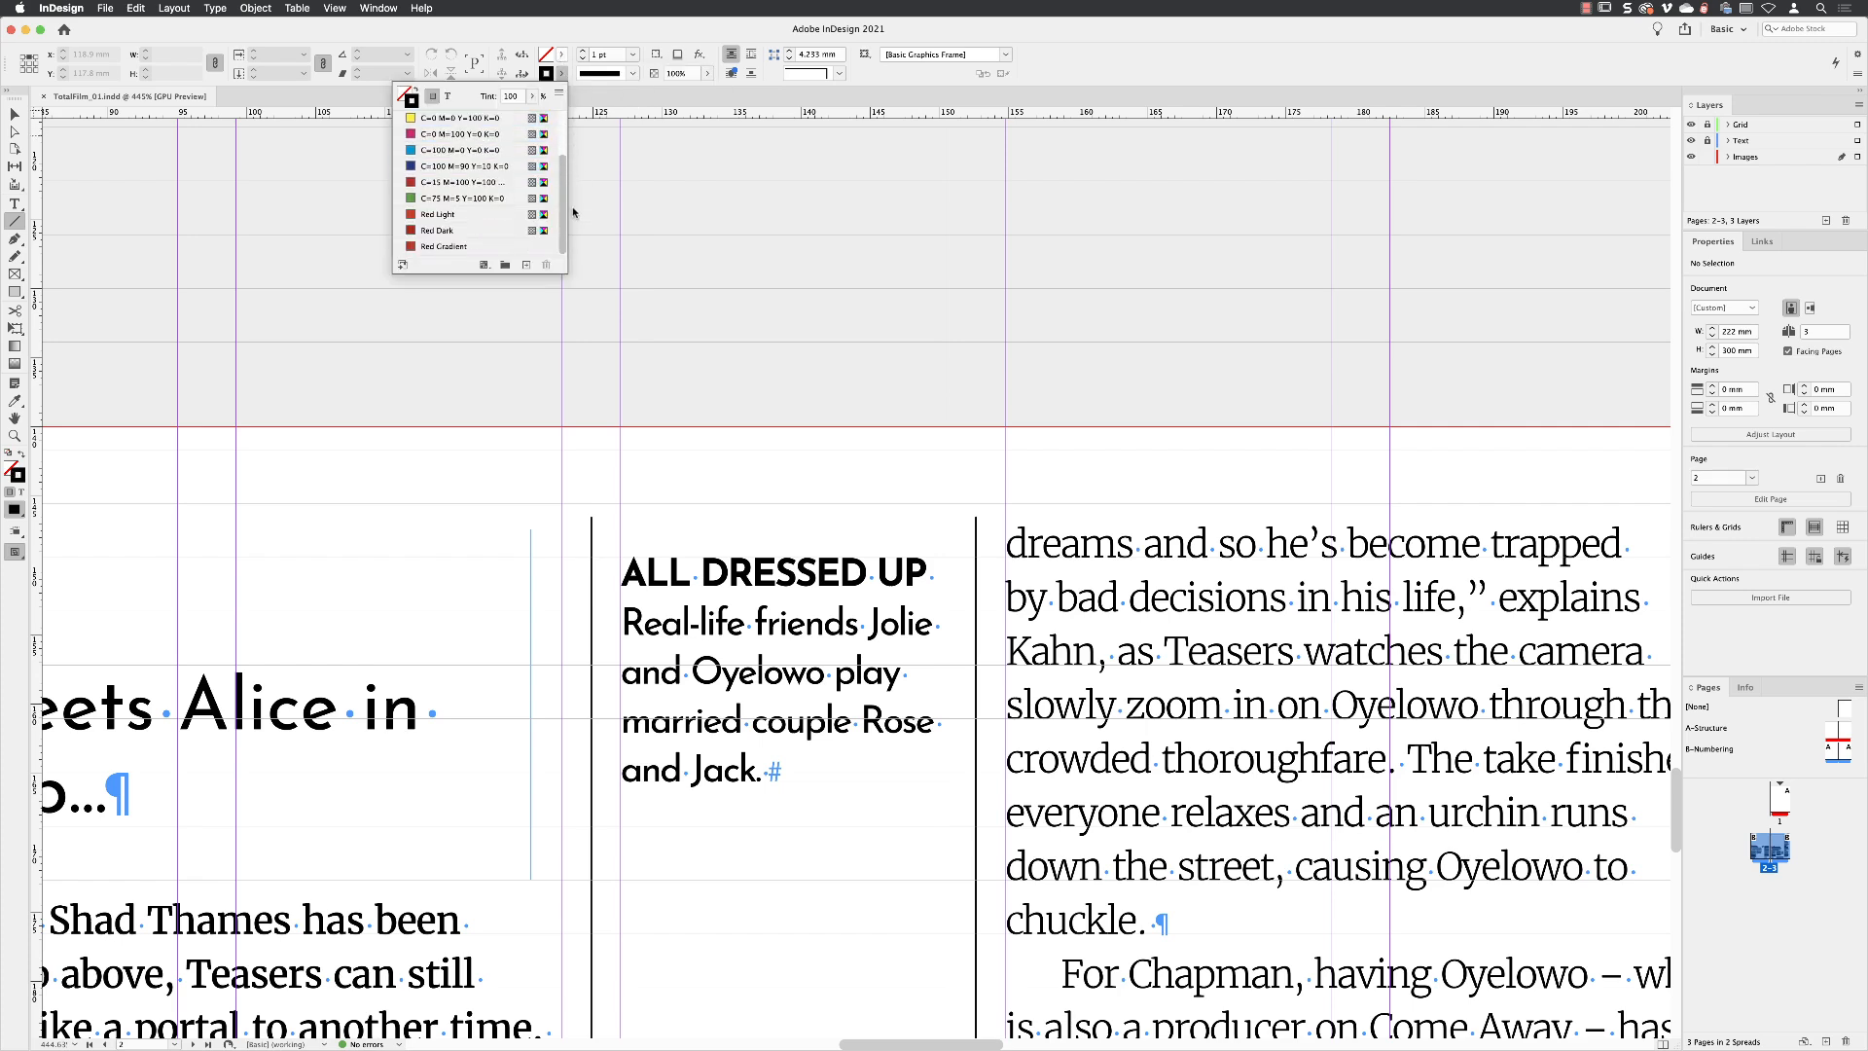
pyautogui.click(463, 215)
pyautogui.press('Return')
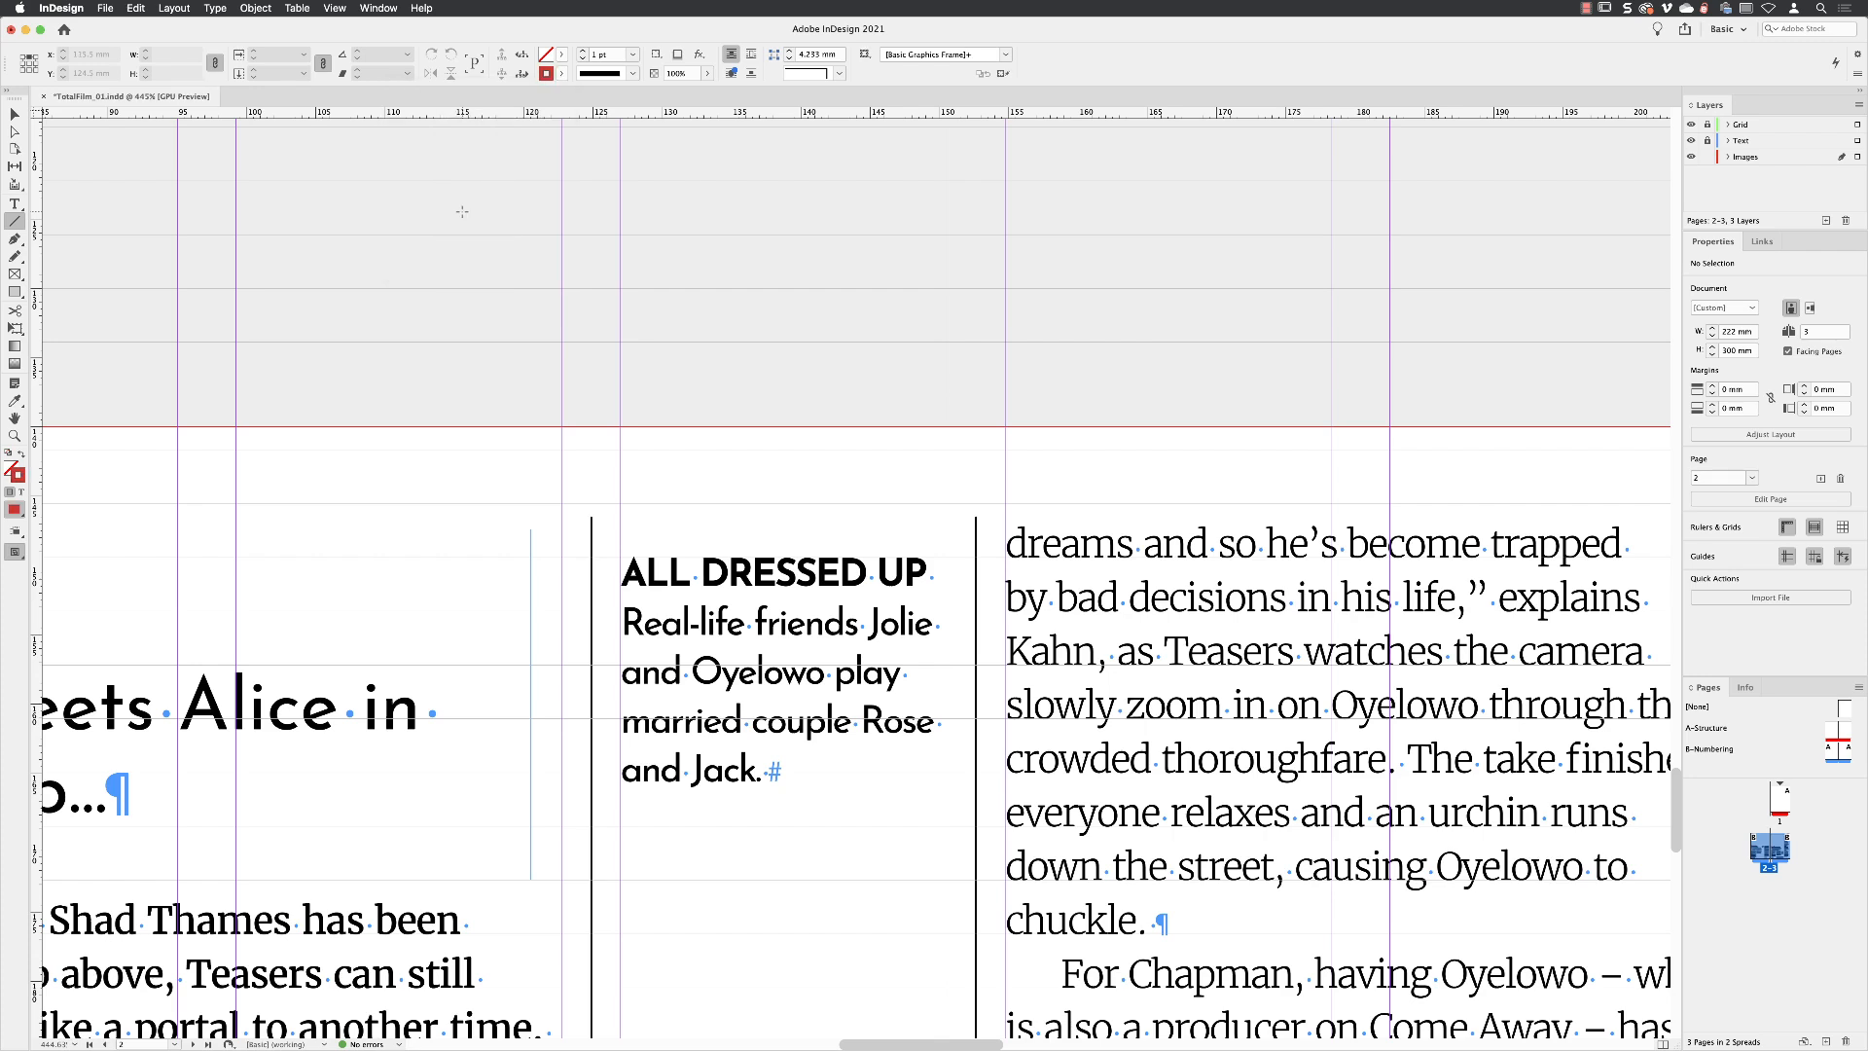
pyautogui.click(633, 56)
pyautogui.click(625, 102)
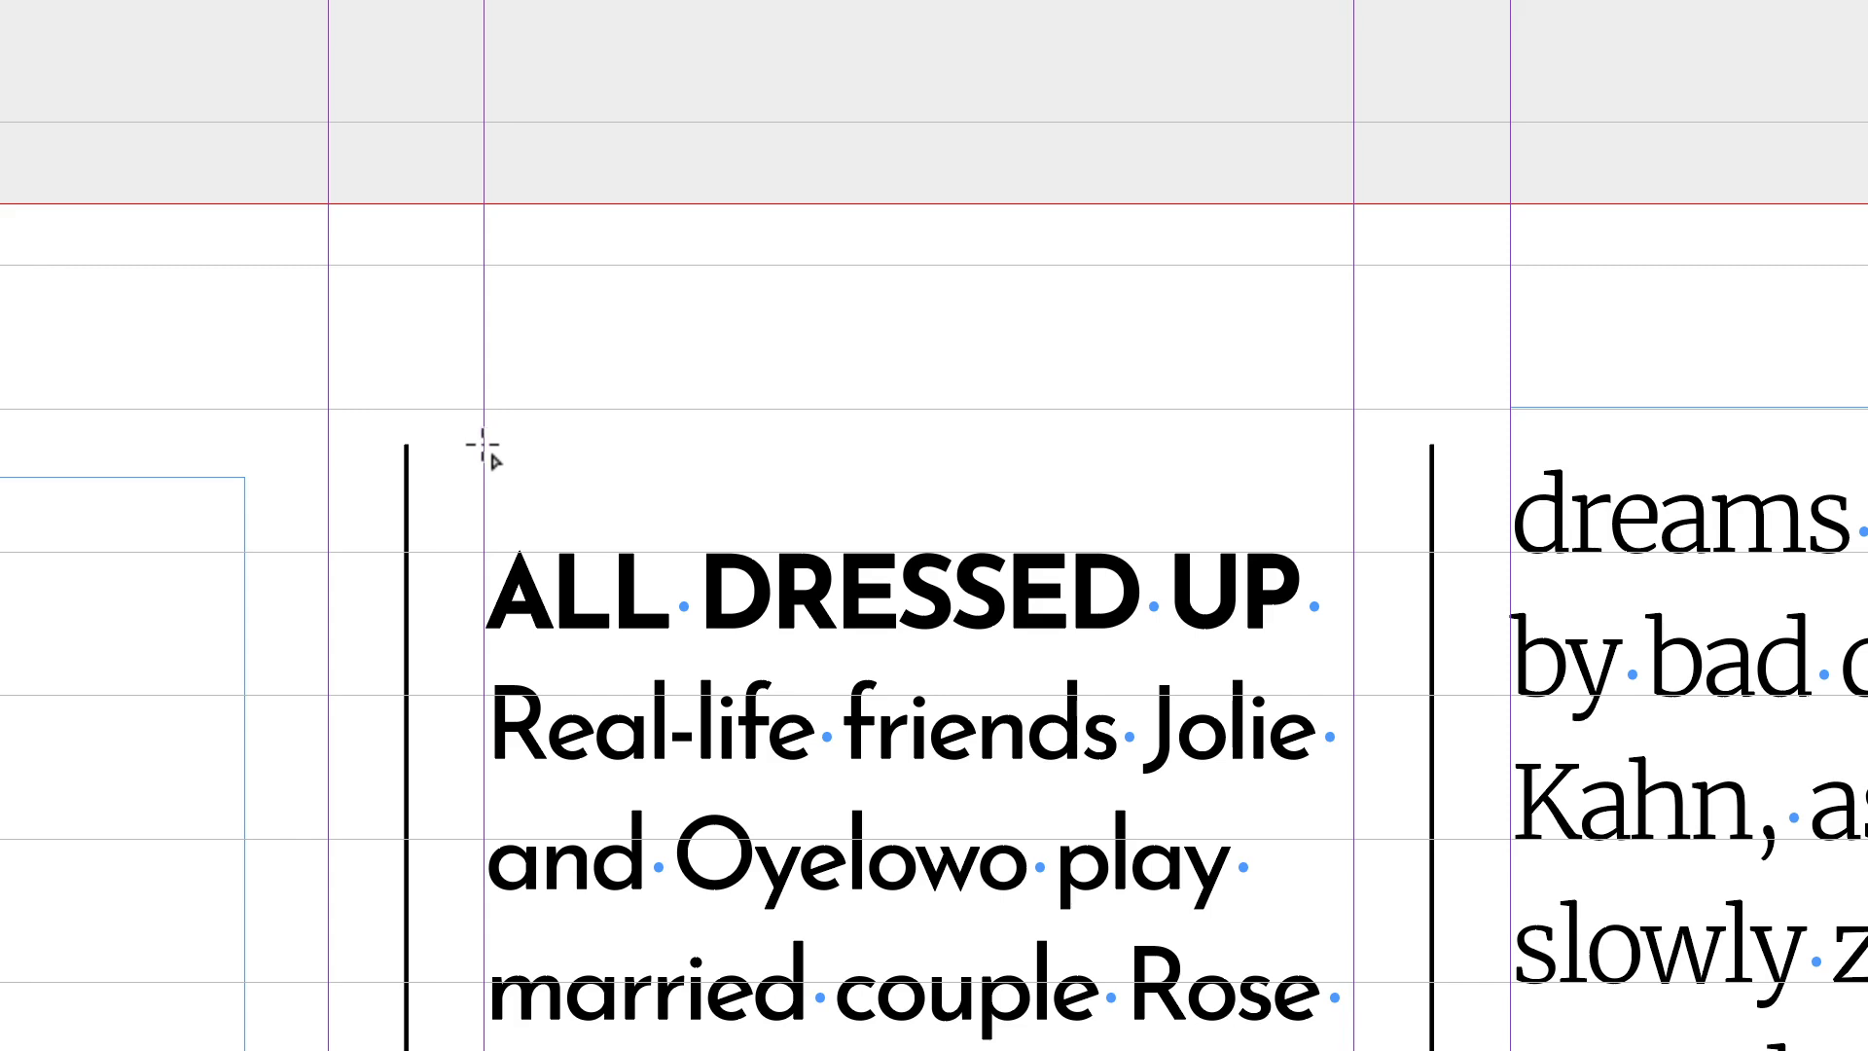
# - Draw a horizontal line about 23.5 mm long above the ALL DRESSED UP caption, spanning its column from guide to guide
pyautogui.moveTo(483, 446); pyautogui.dragTo(1354, 446)
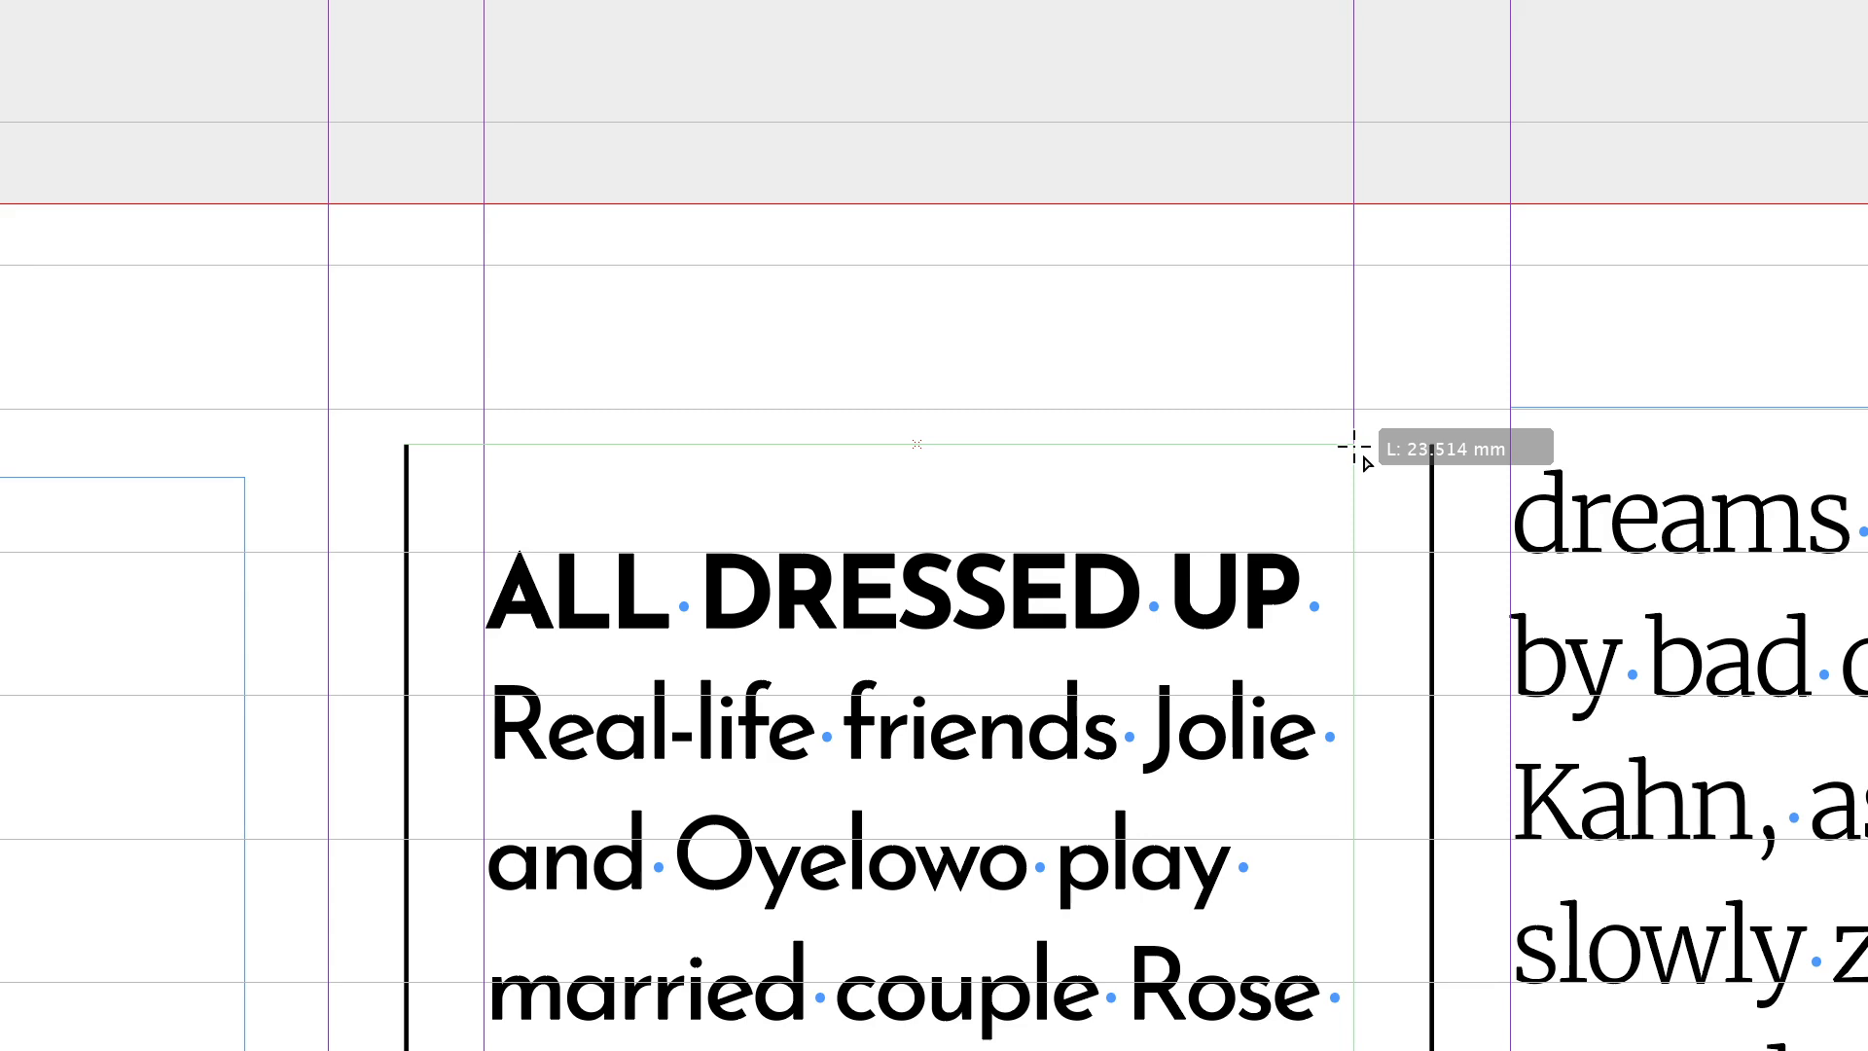
pyautogui.moveTo(1354, 446); pyautogui.dragTo(1354, 447)
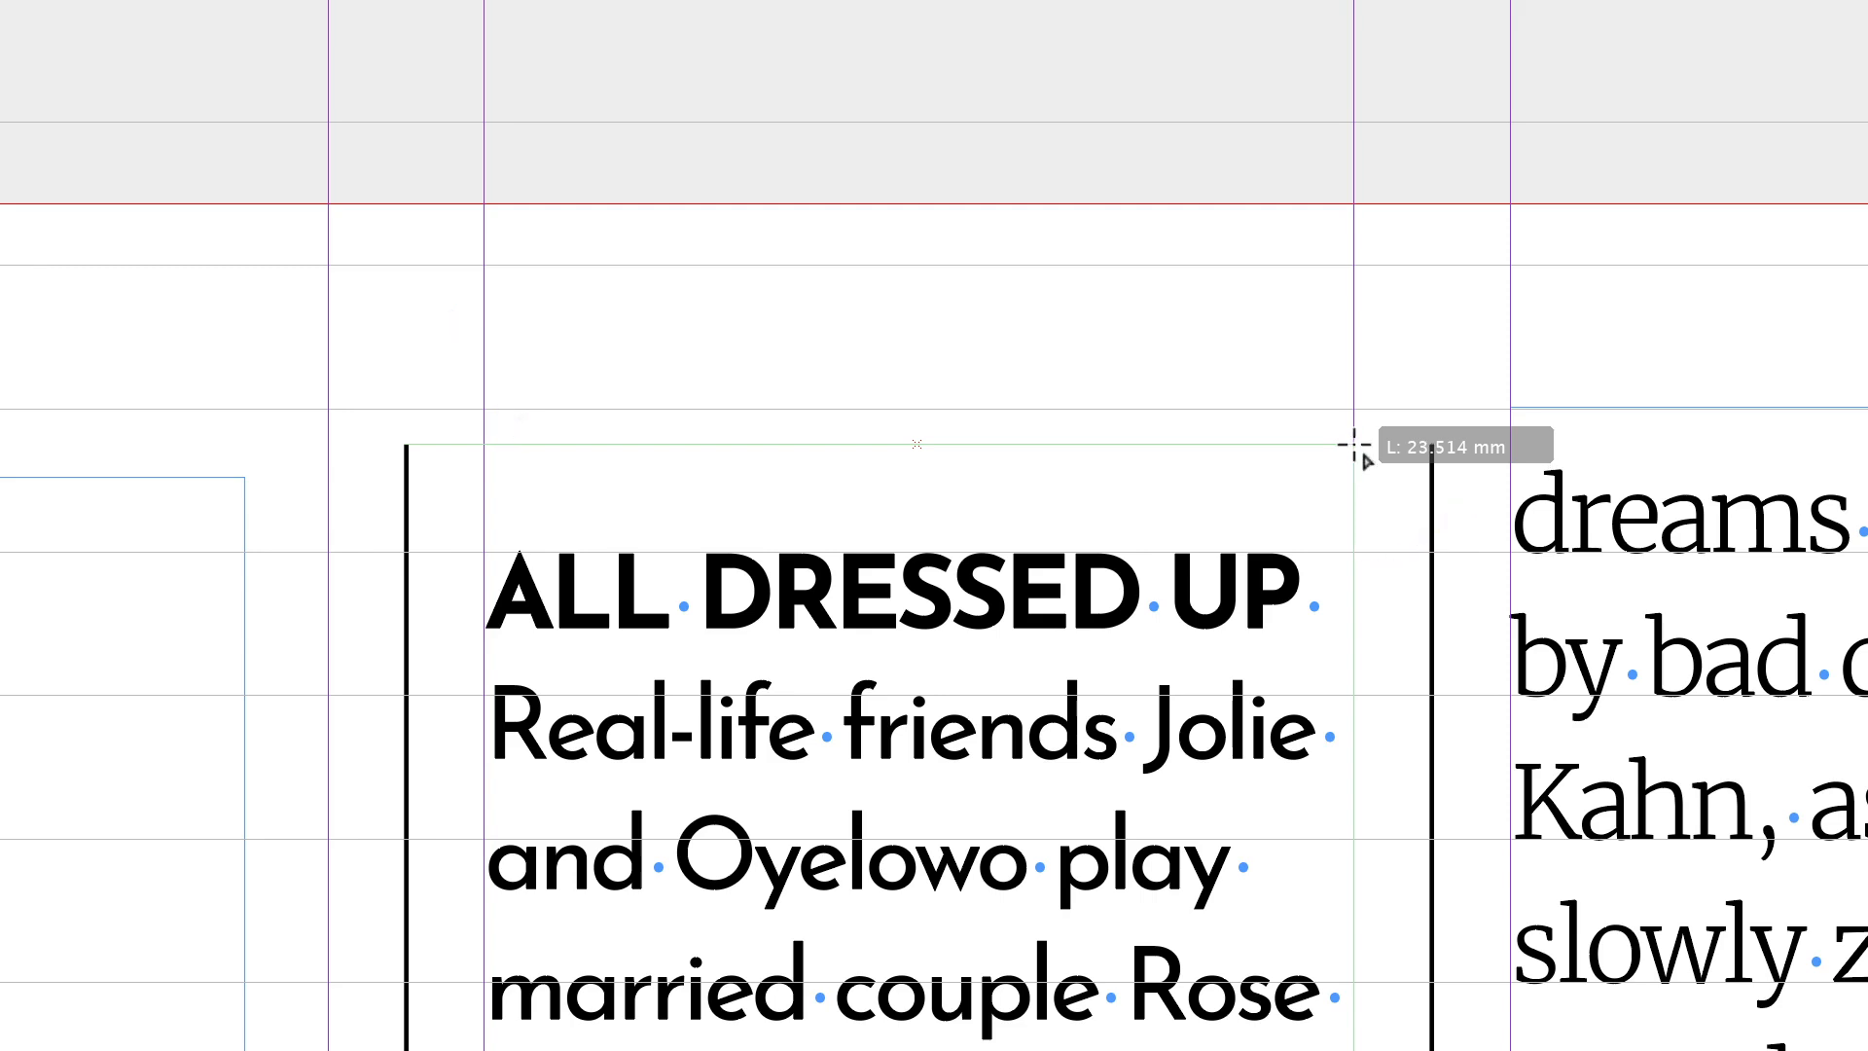
pyautogui.moveTo(1353, 446); pyautogui.dragTo(1353, 444)
pyautogui.press('v')
pyautogui.click(1176, 332)
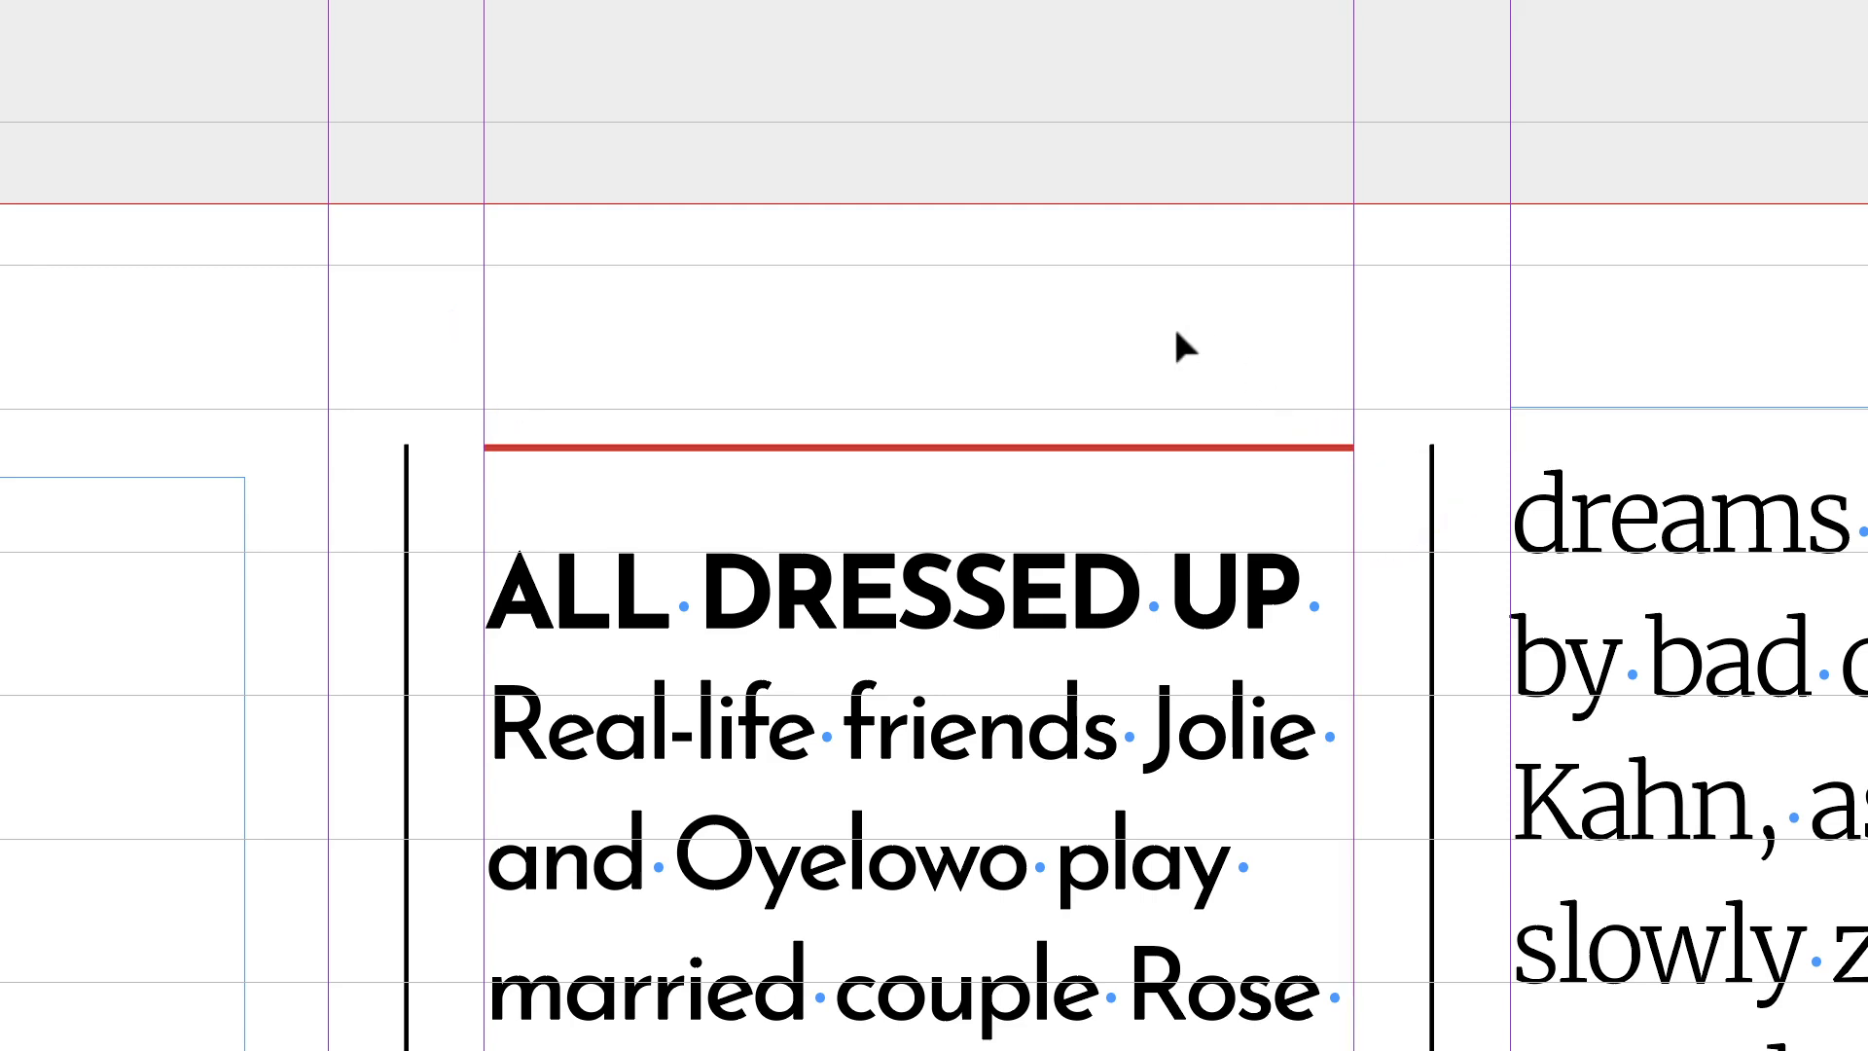
# - Draw a vertical line about 6.7 mm long from the red line's middle up to the page edge and align both lines' horizontal centres
pyautogui.press('w')
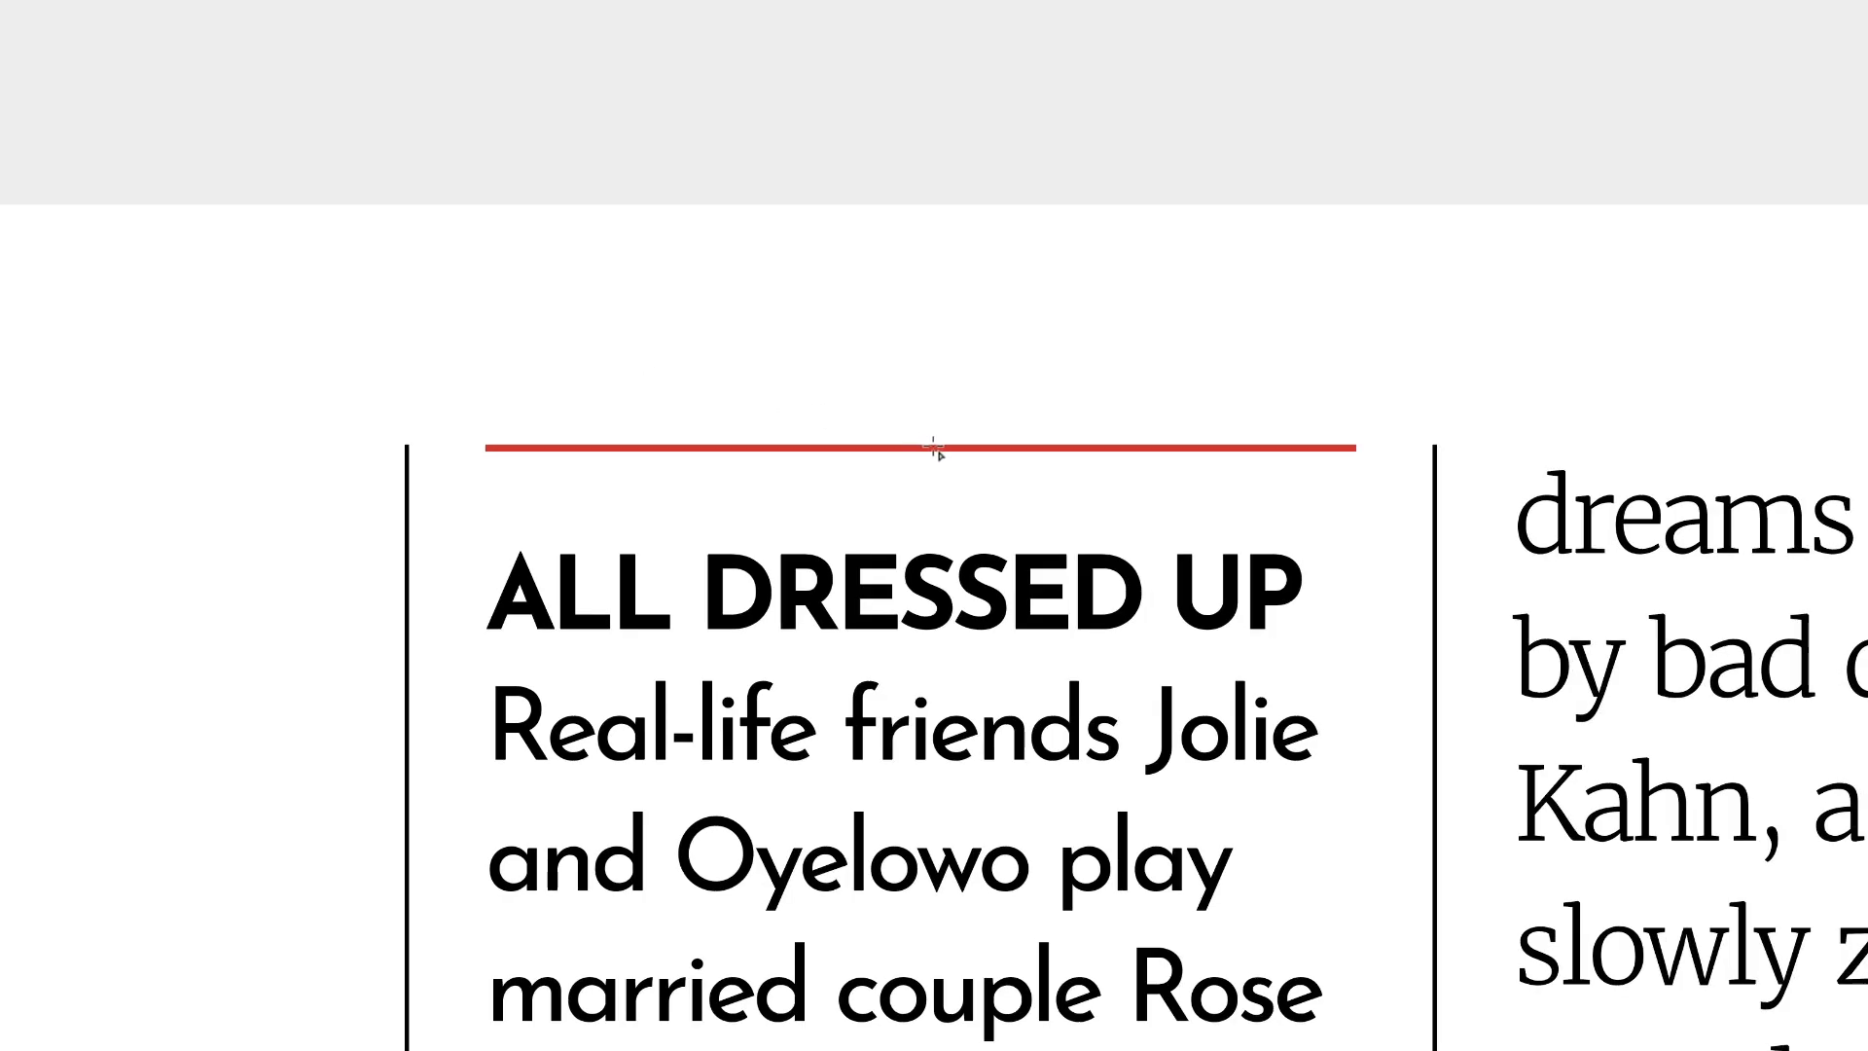
pyautogui.moveTo(931, 443)
pyautogui.mouseDown()
pyautogui.moveTo(931, 168)
pyautogui.moveTo(932, 203)
pyautogui.mouseUp()
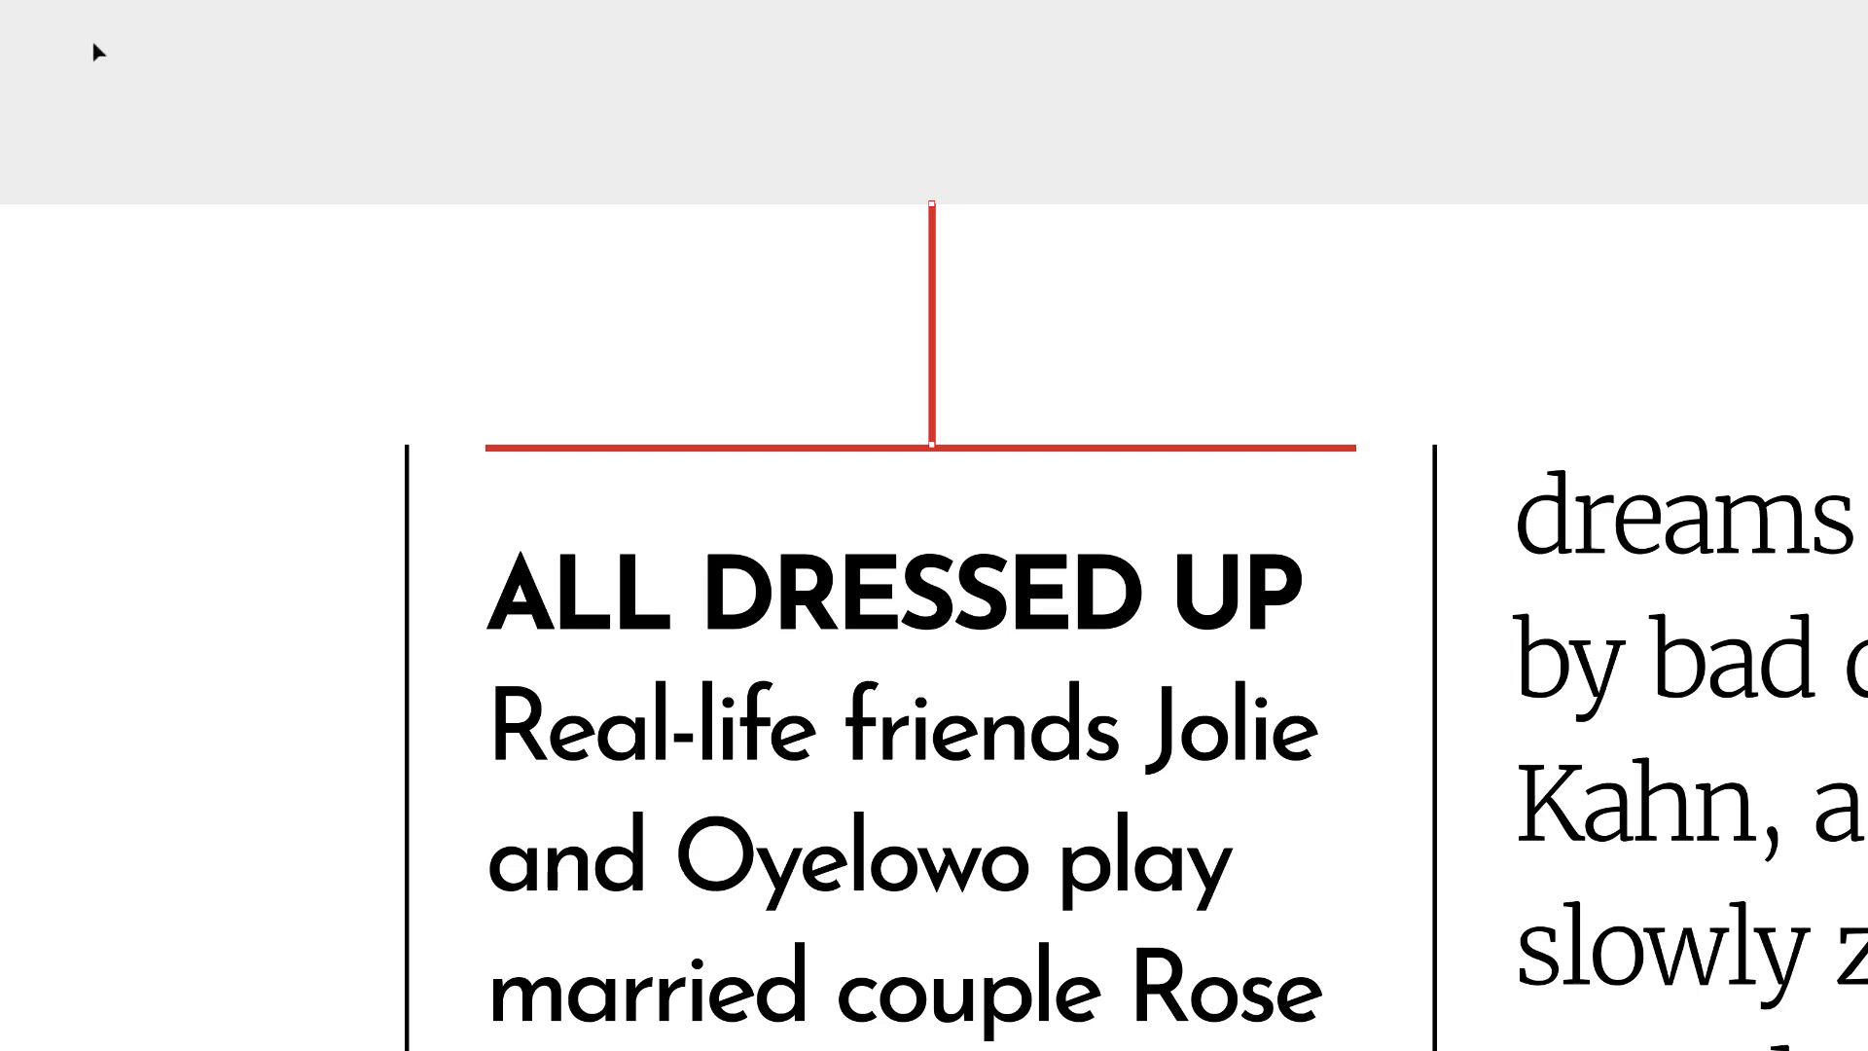
pyautogui.keyDown('shift'); pyautogui.click(1034, 450); pyautogui.keyUp('shift')
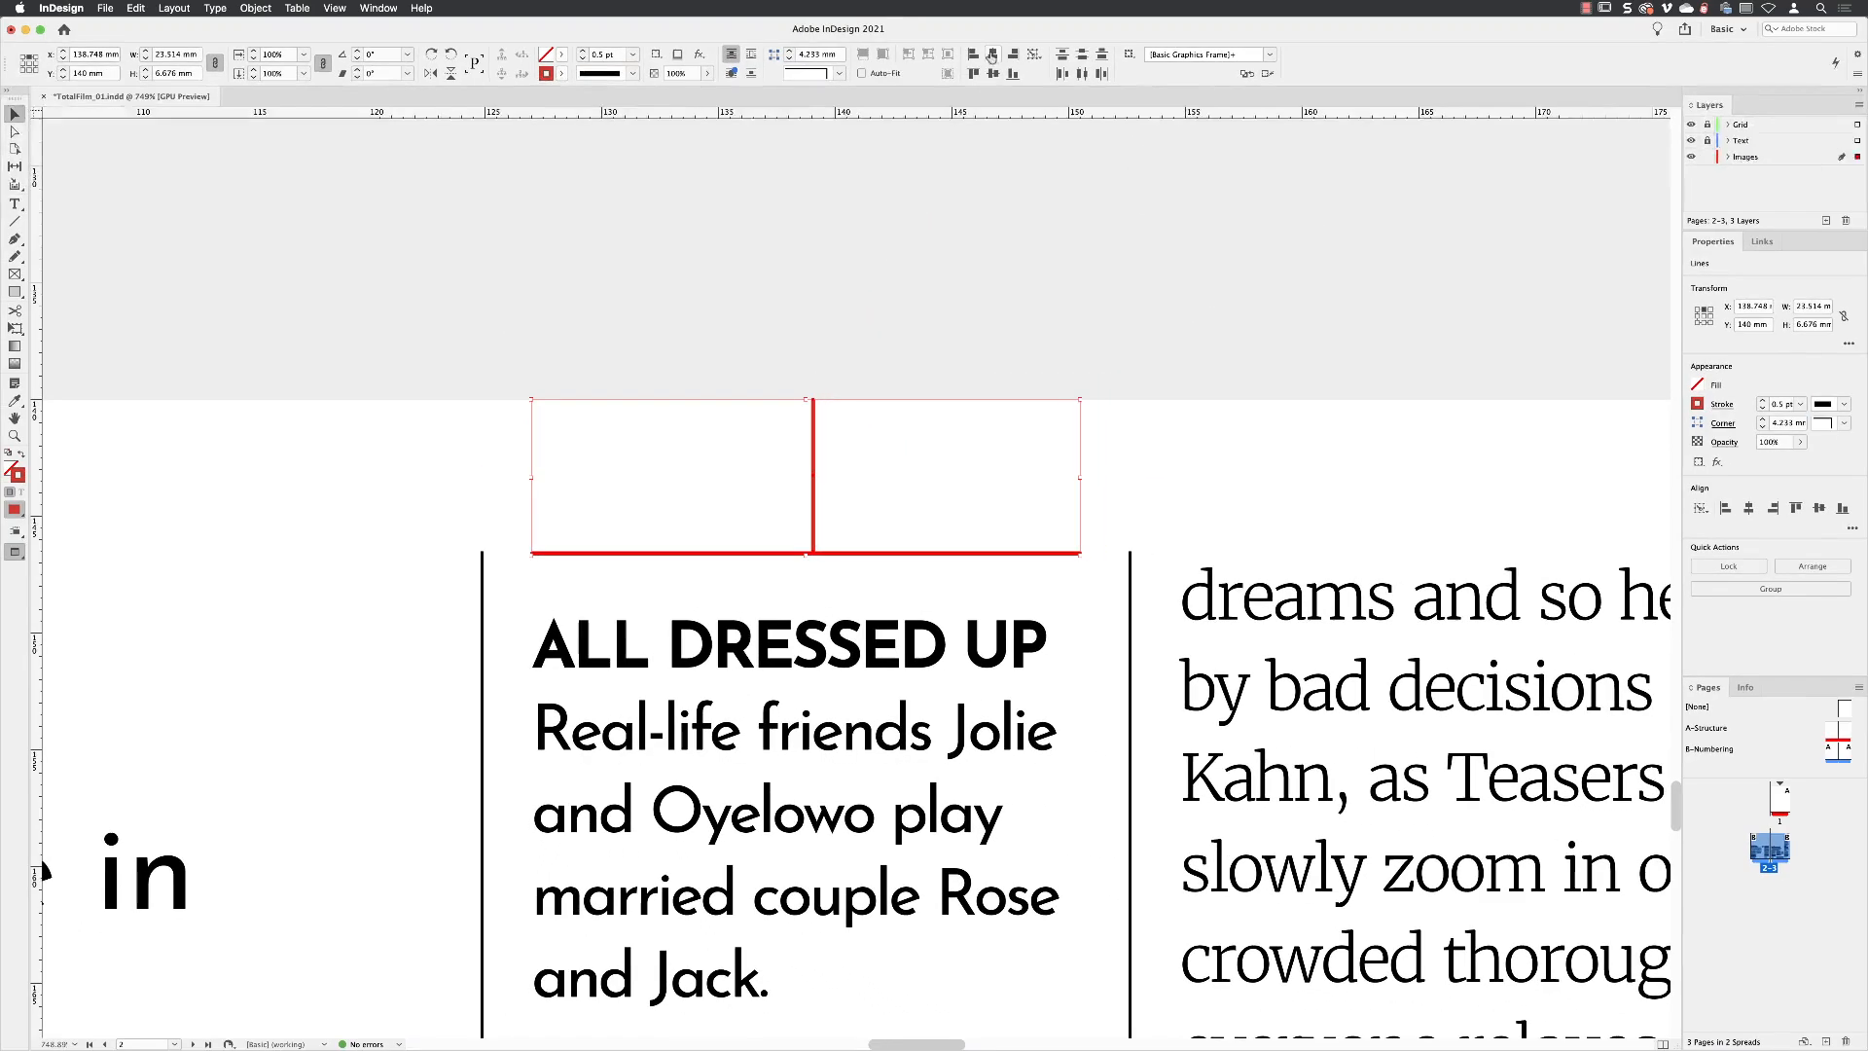
pyautogui.click(991, 55)
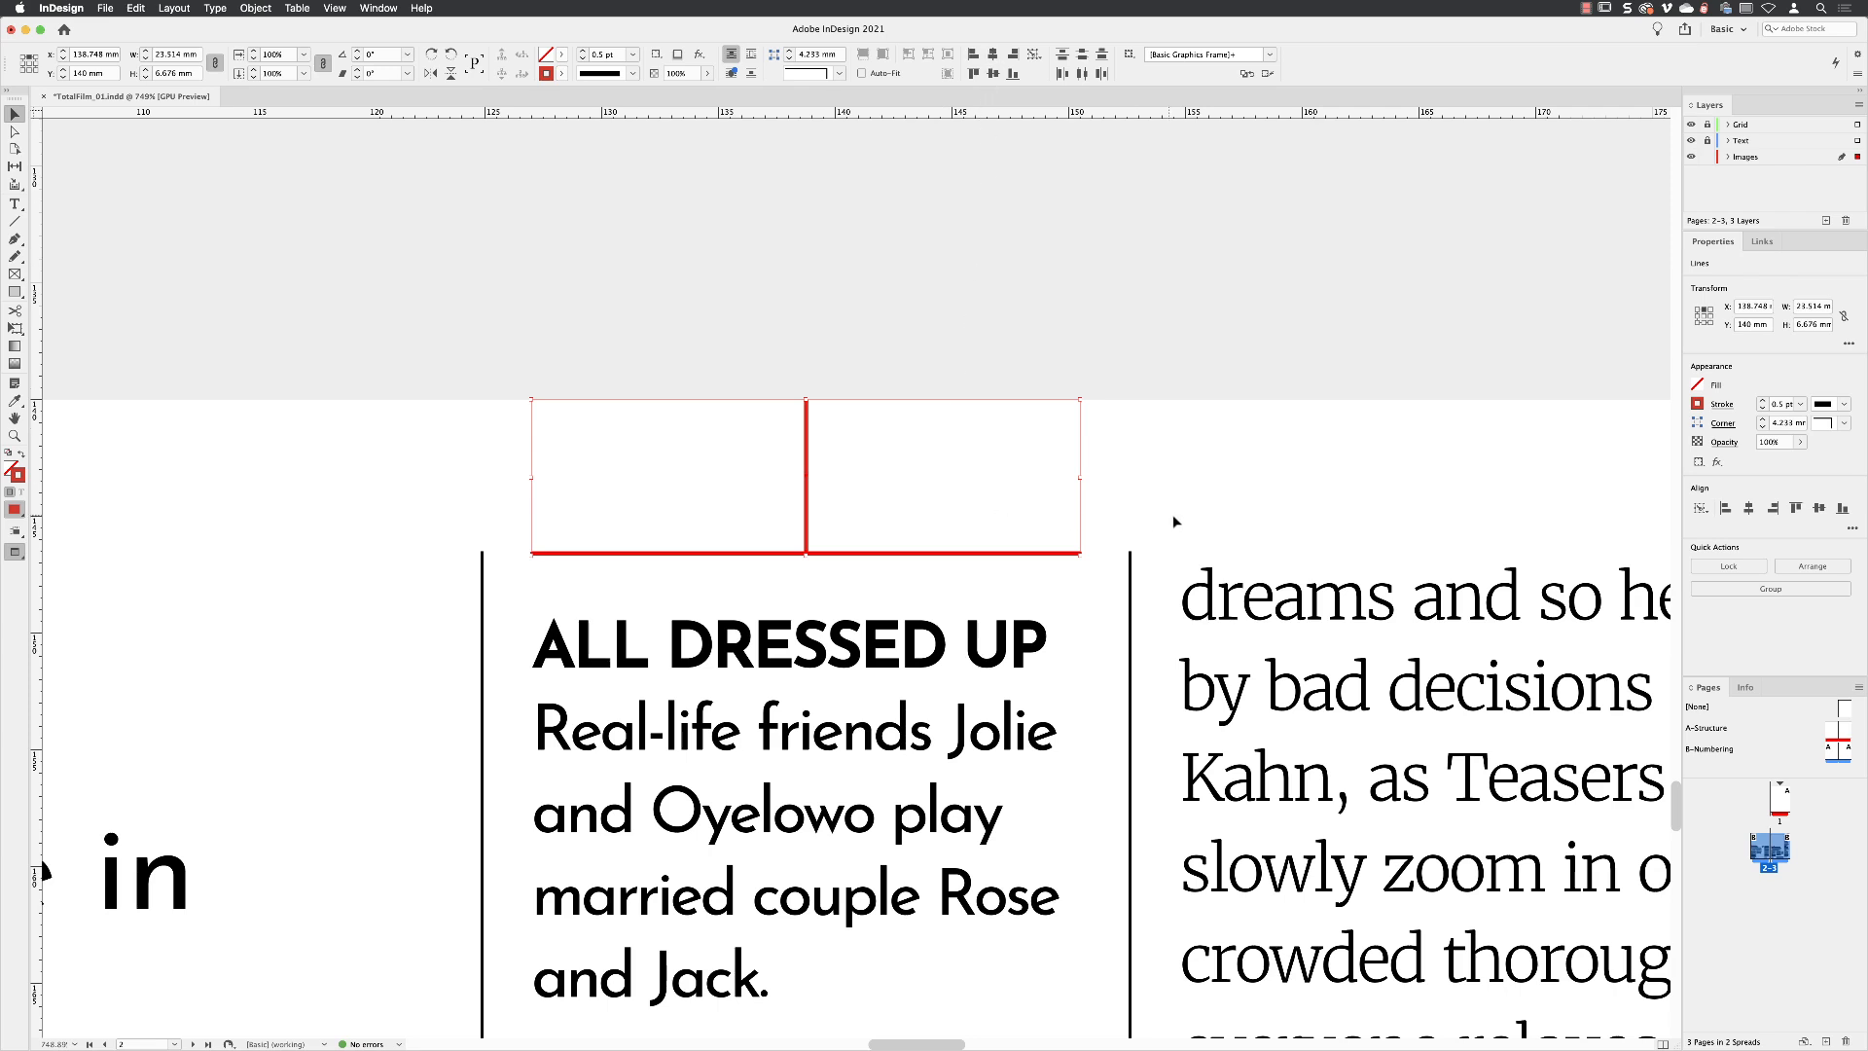
pyautogui.click(893, 491)
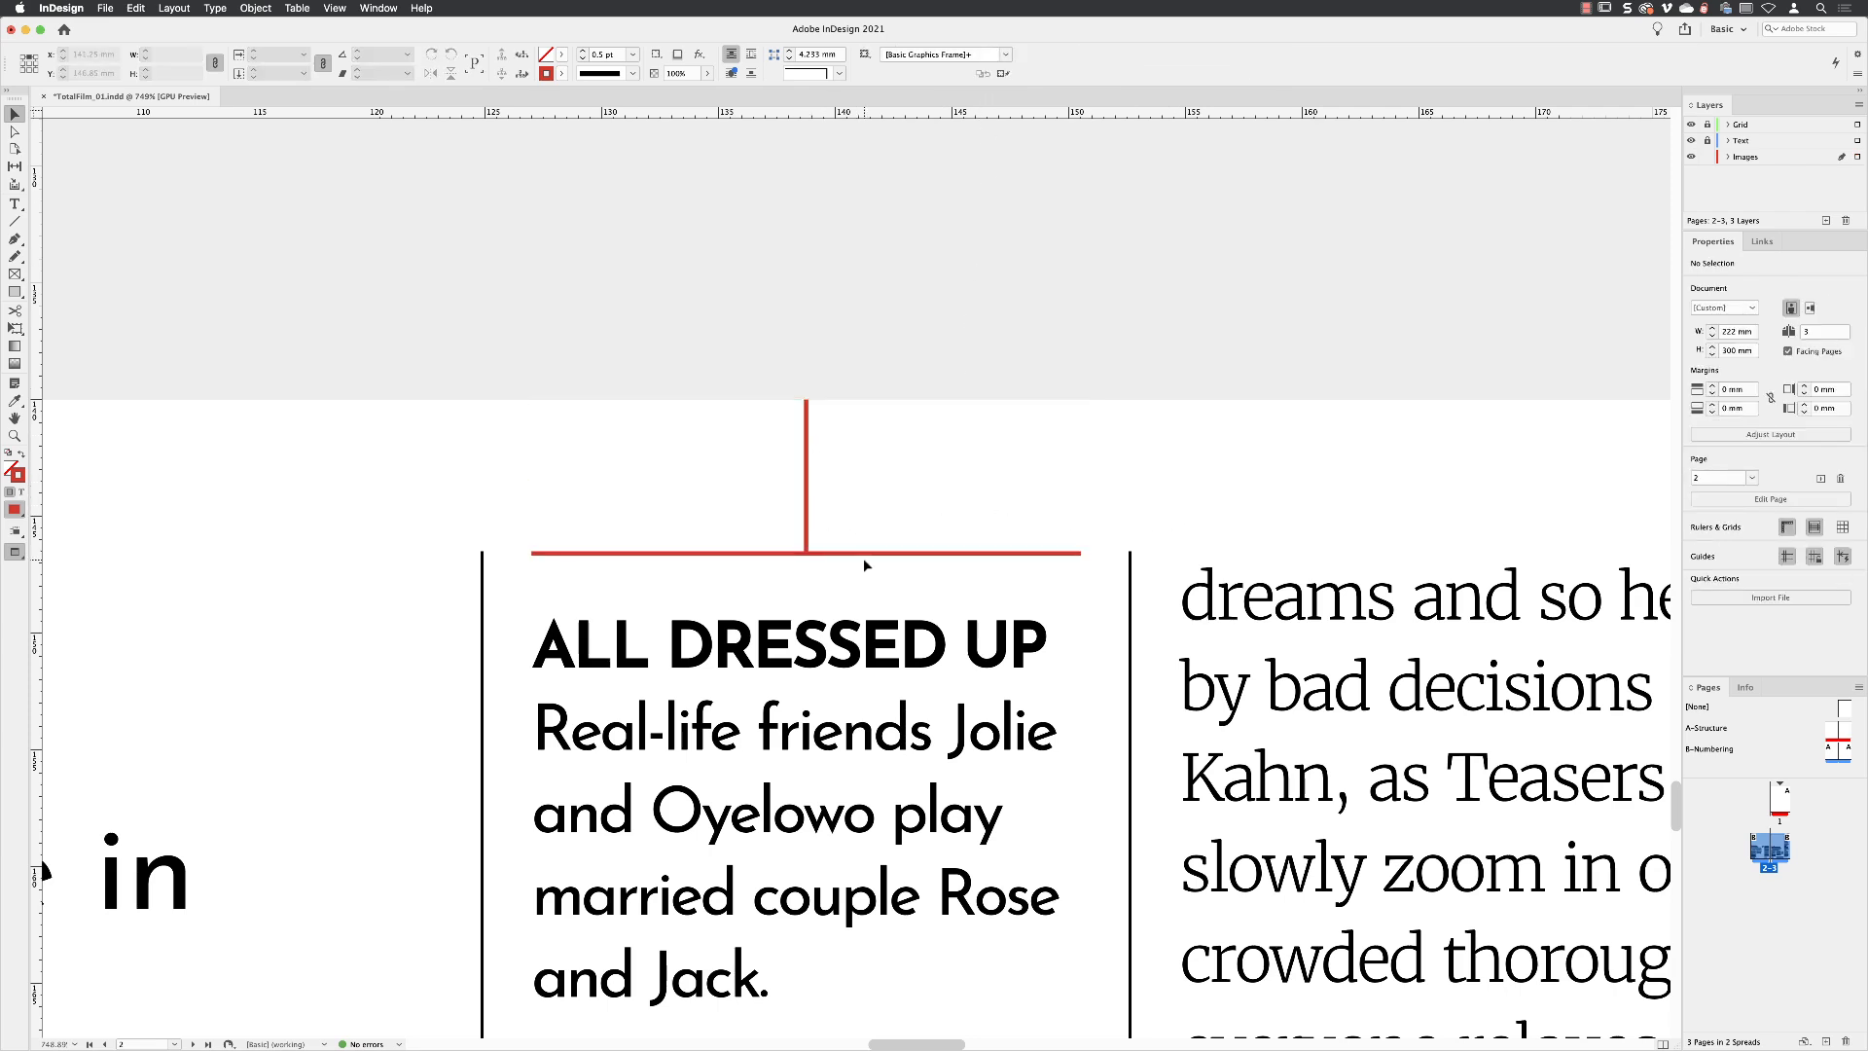
# - Give the vertical red line a CircleSolid end shape through its stroke settings
pyautogui.click(379, 8)
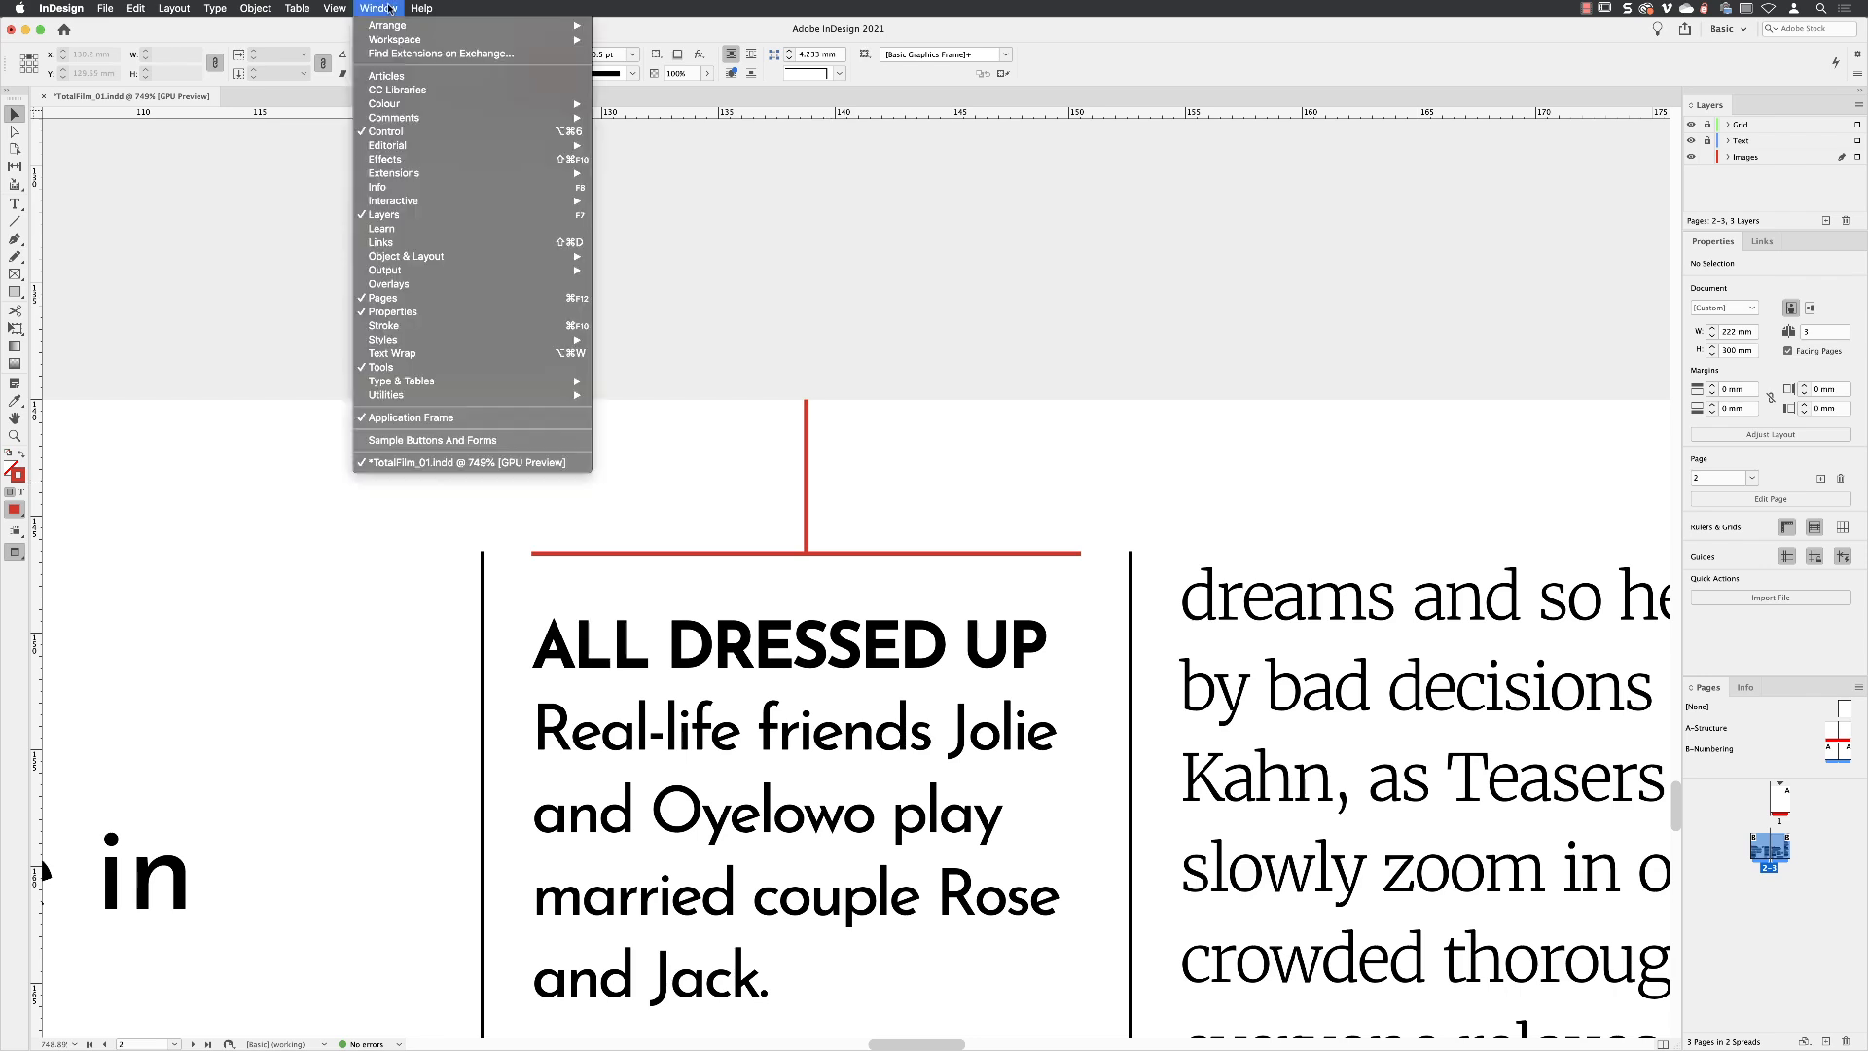
pyautogui.click(482, 324)
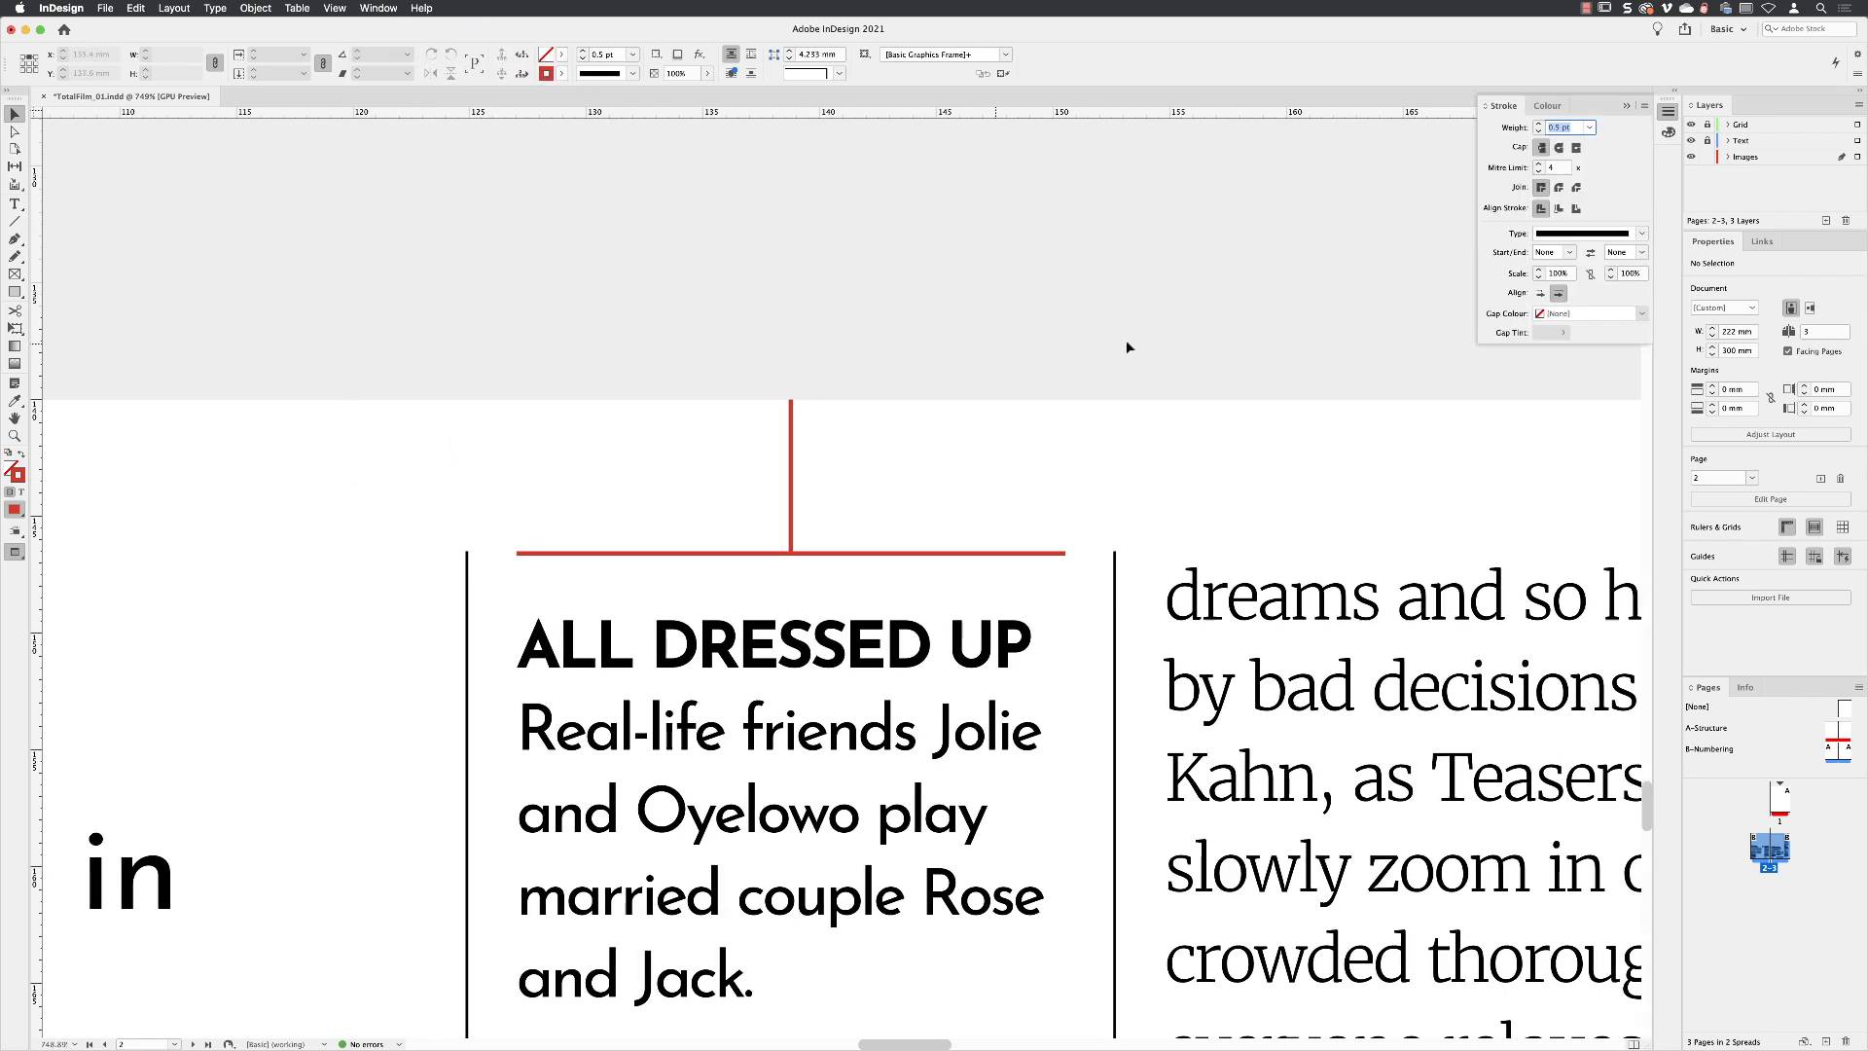
pyautogui.moveTo(1495, 111)
pyautogui.mouseDown()
pyautogui.moveTo(1117, 444)
pyautogui.moveTo(1017, 301)
pyautogui.moveTo(905, 266)
pyautogui.mouseUp()
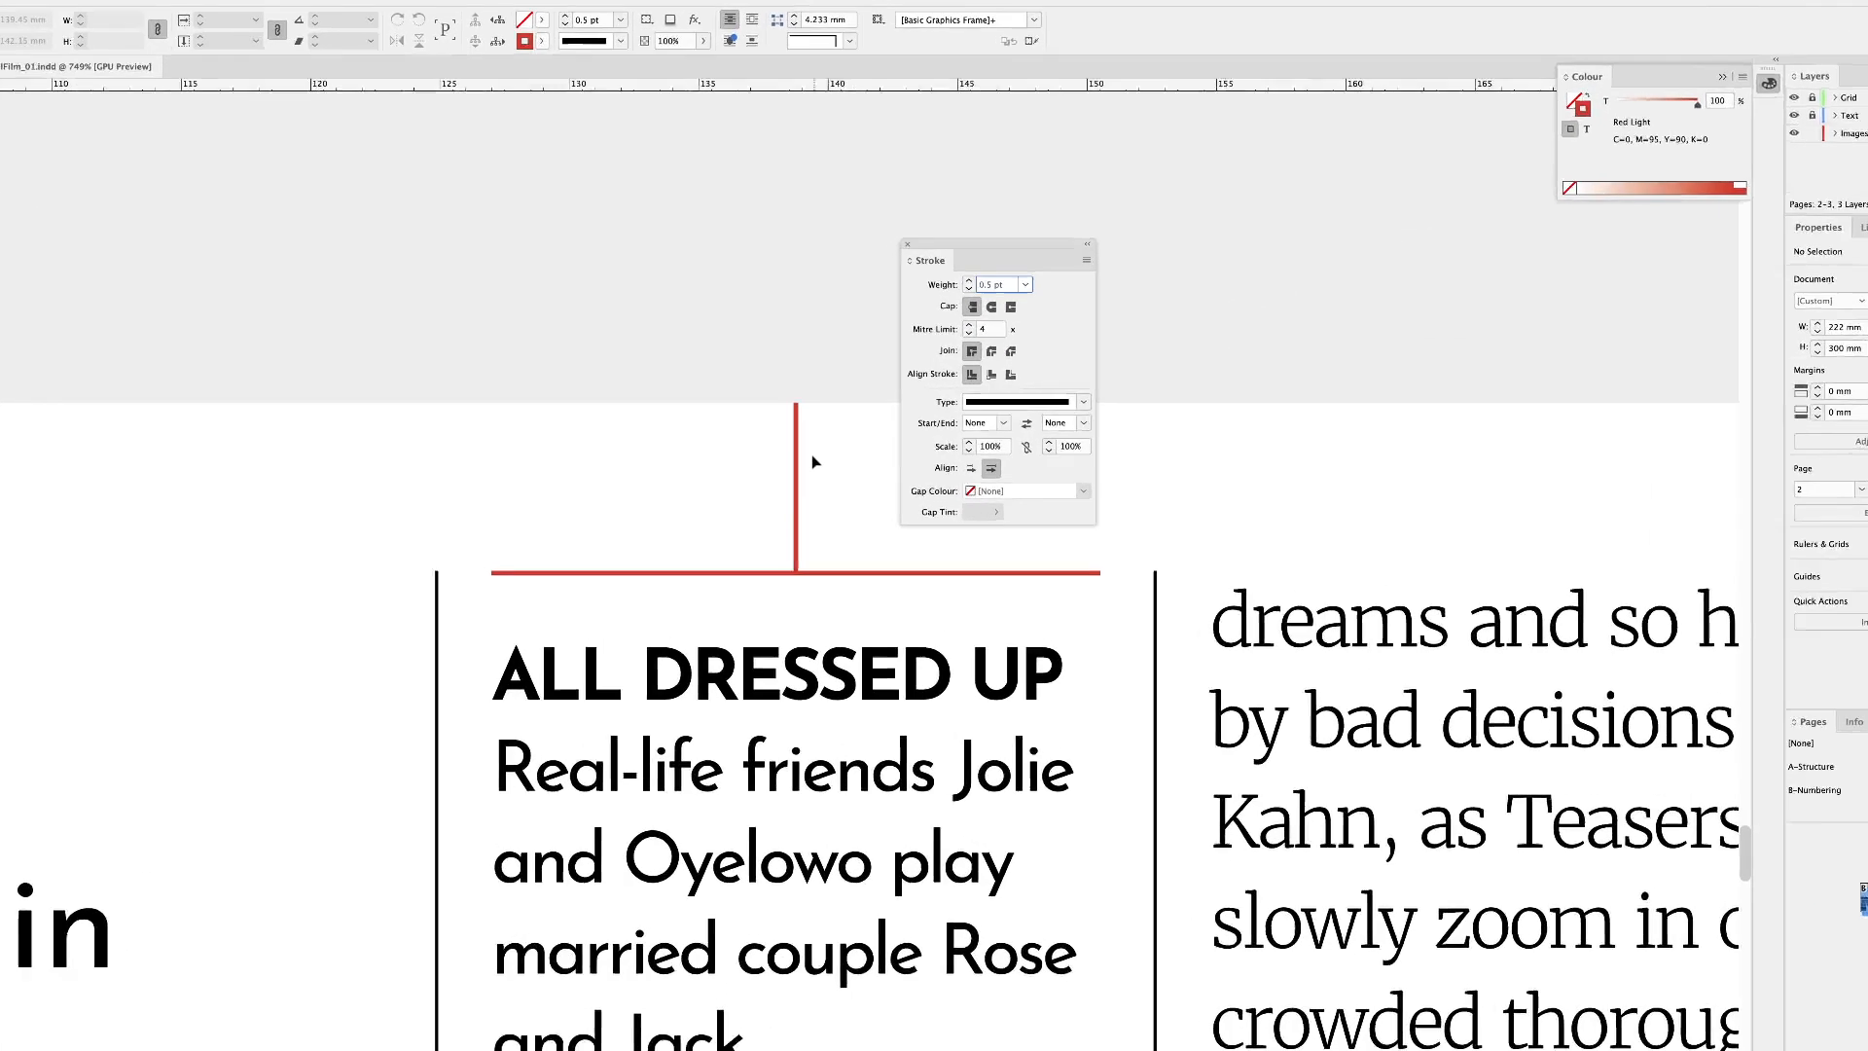
pyautogui.click(839, 510)
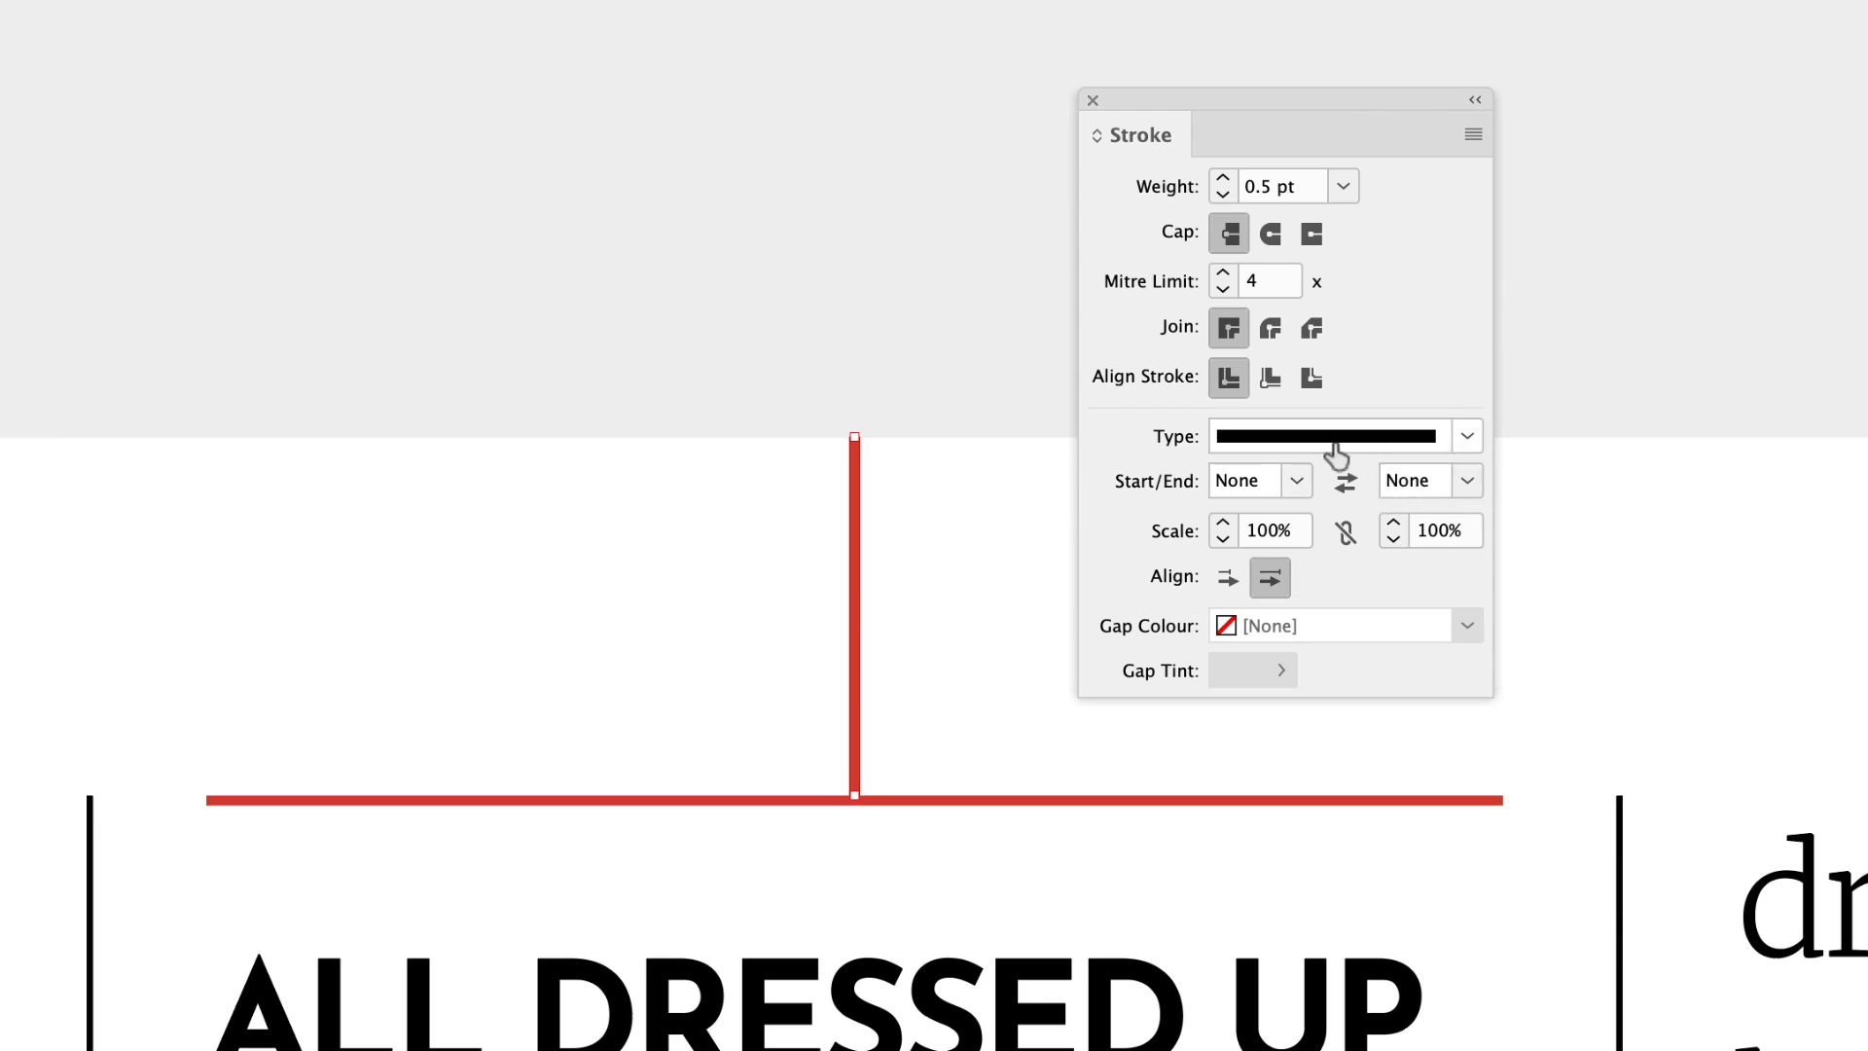
pyautogui.click(1468, 479)
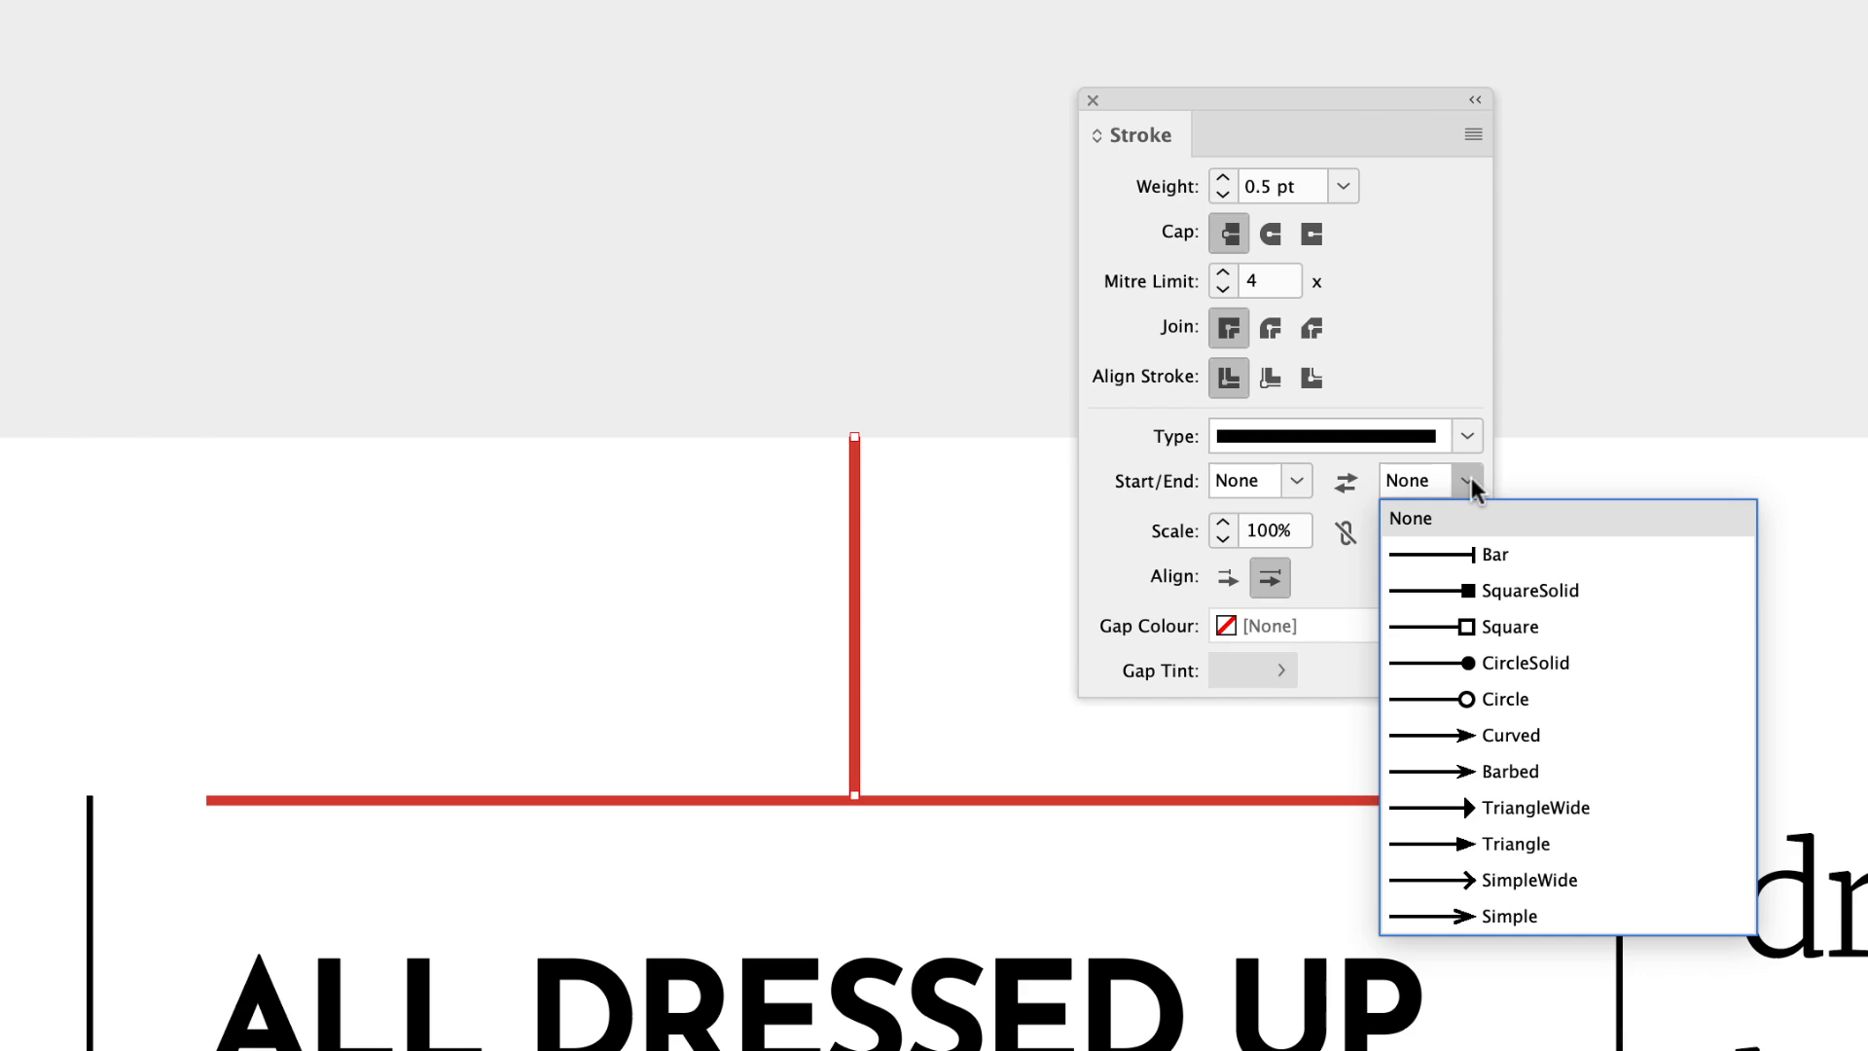
pyautogui.click(1583, 672)
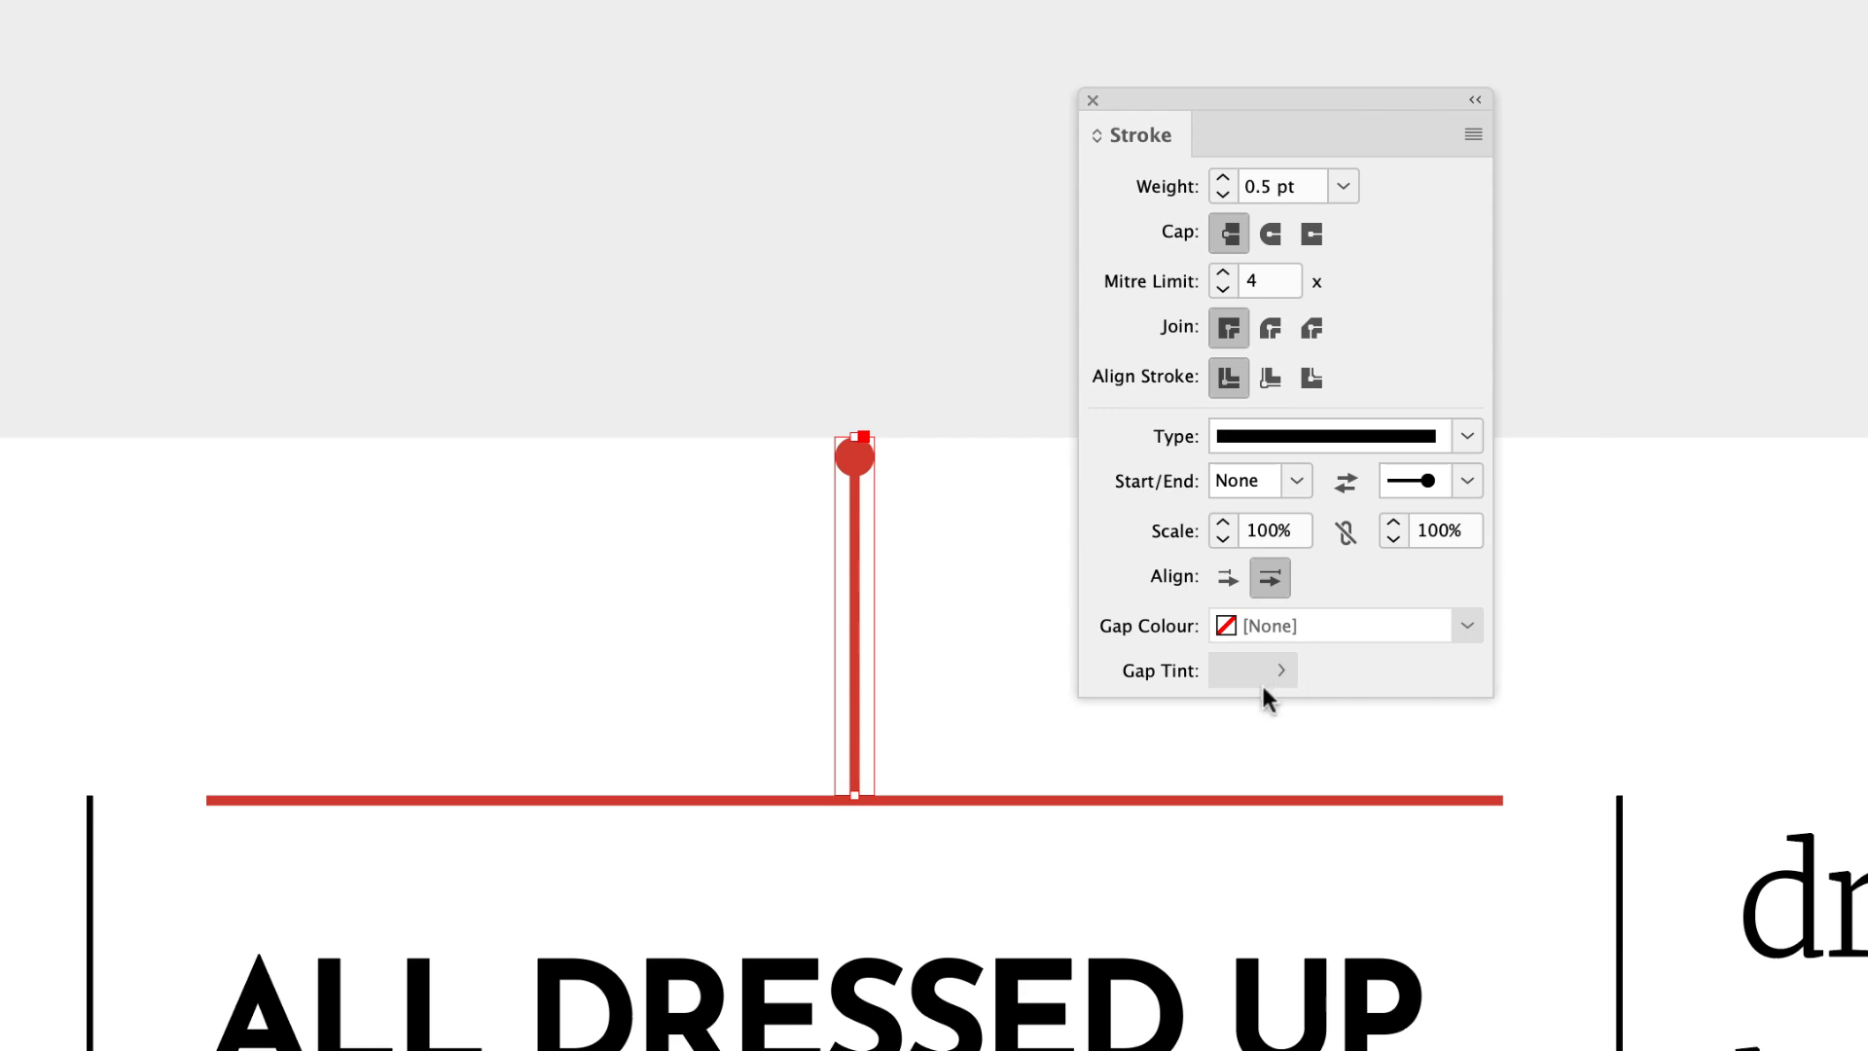
# - Extend the circle end beyond the vertical line's endpoint and scale it to 280%
pyautogui.click(1228, 582)
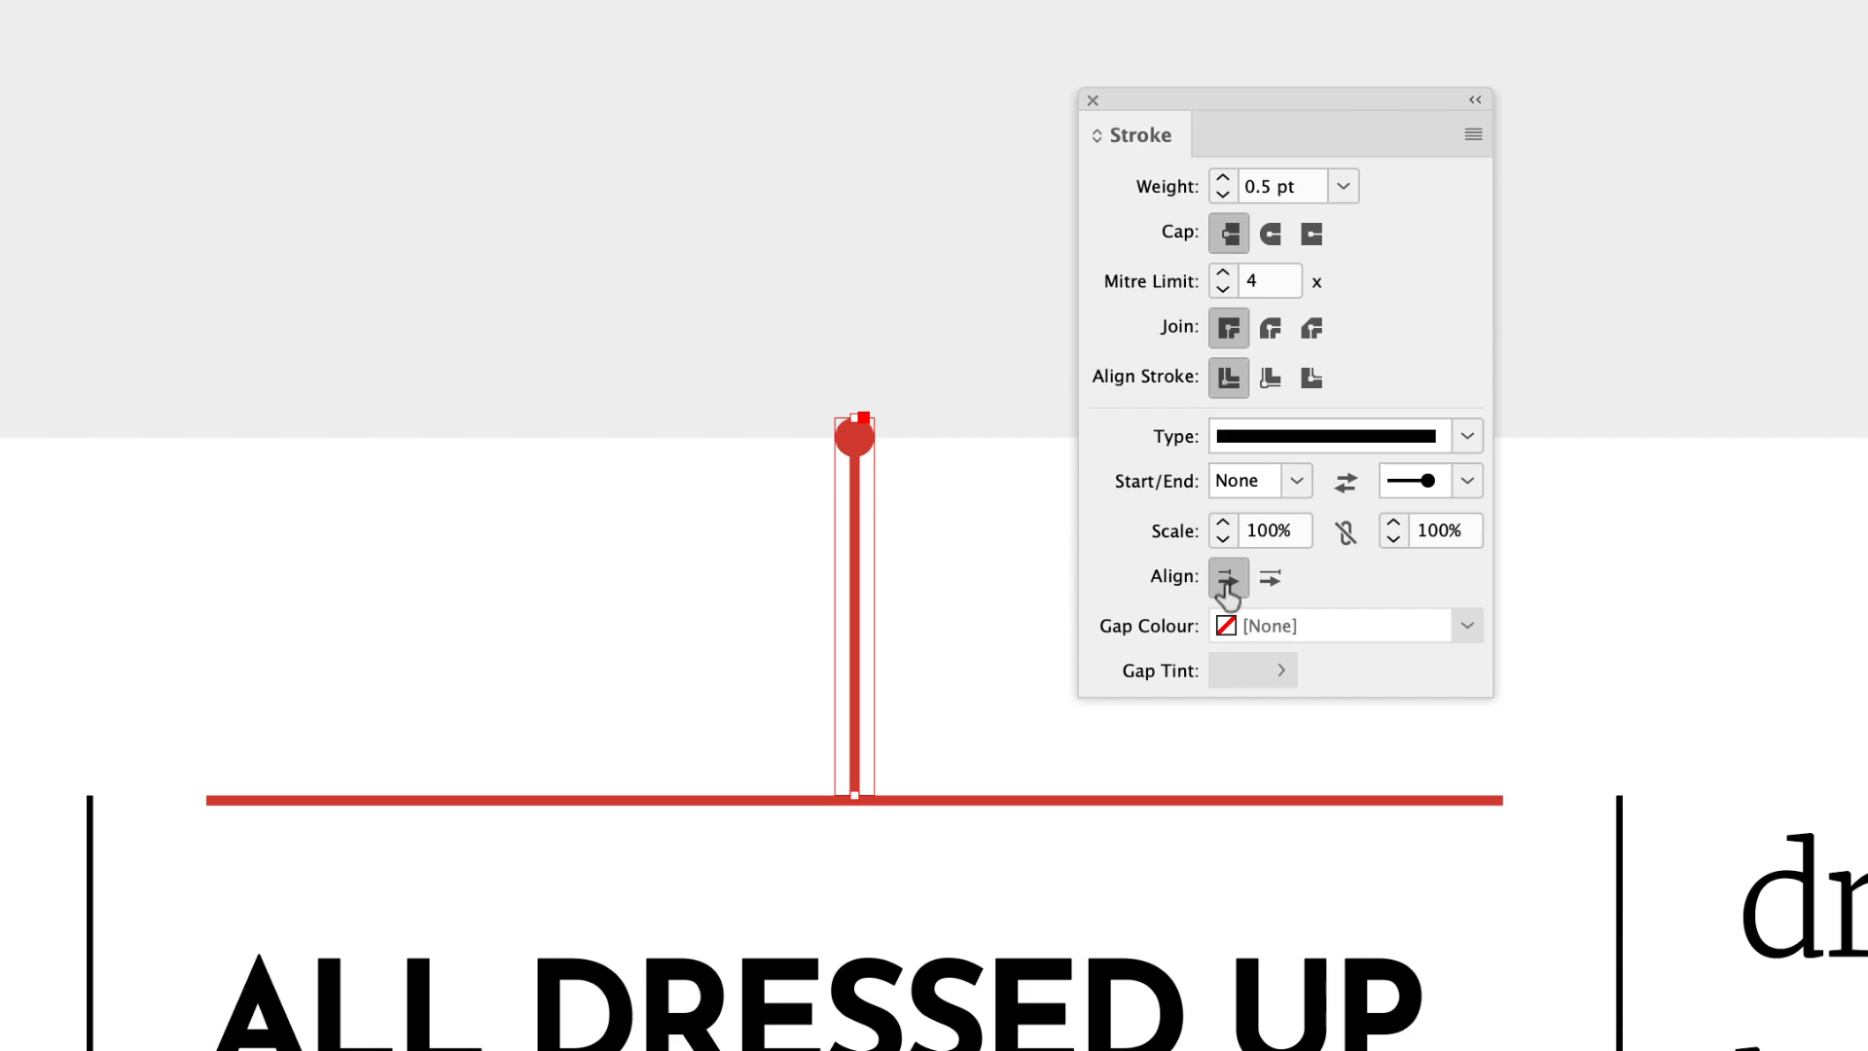
pyautogui.click(1444, 529)
pyautogui.write('280')
pyautogui.press('Return')
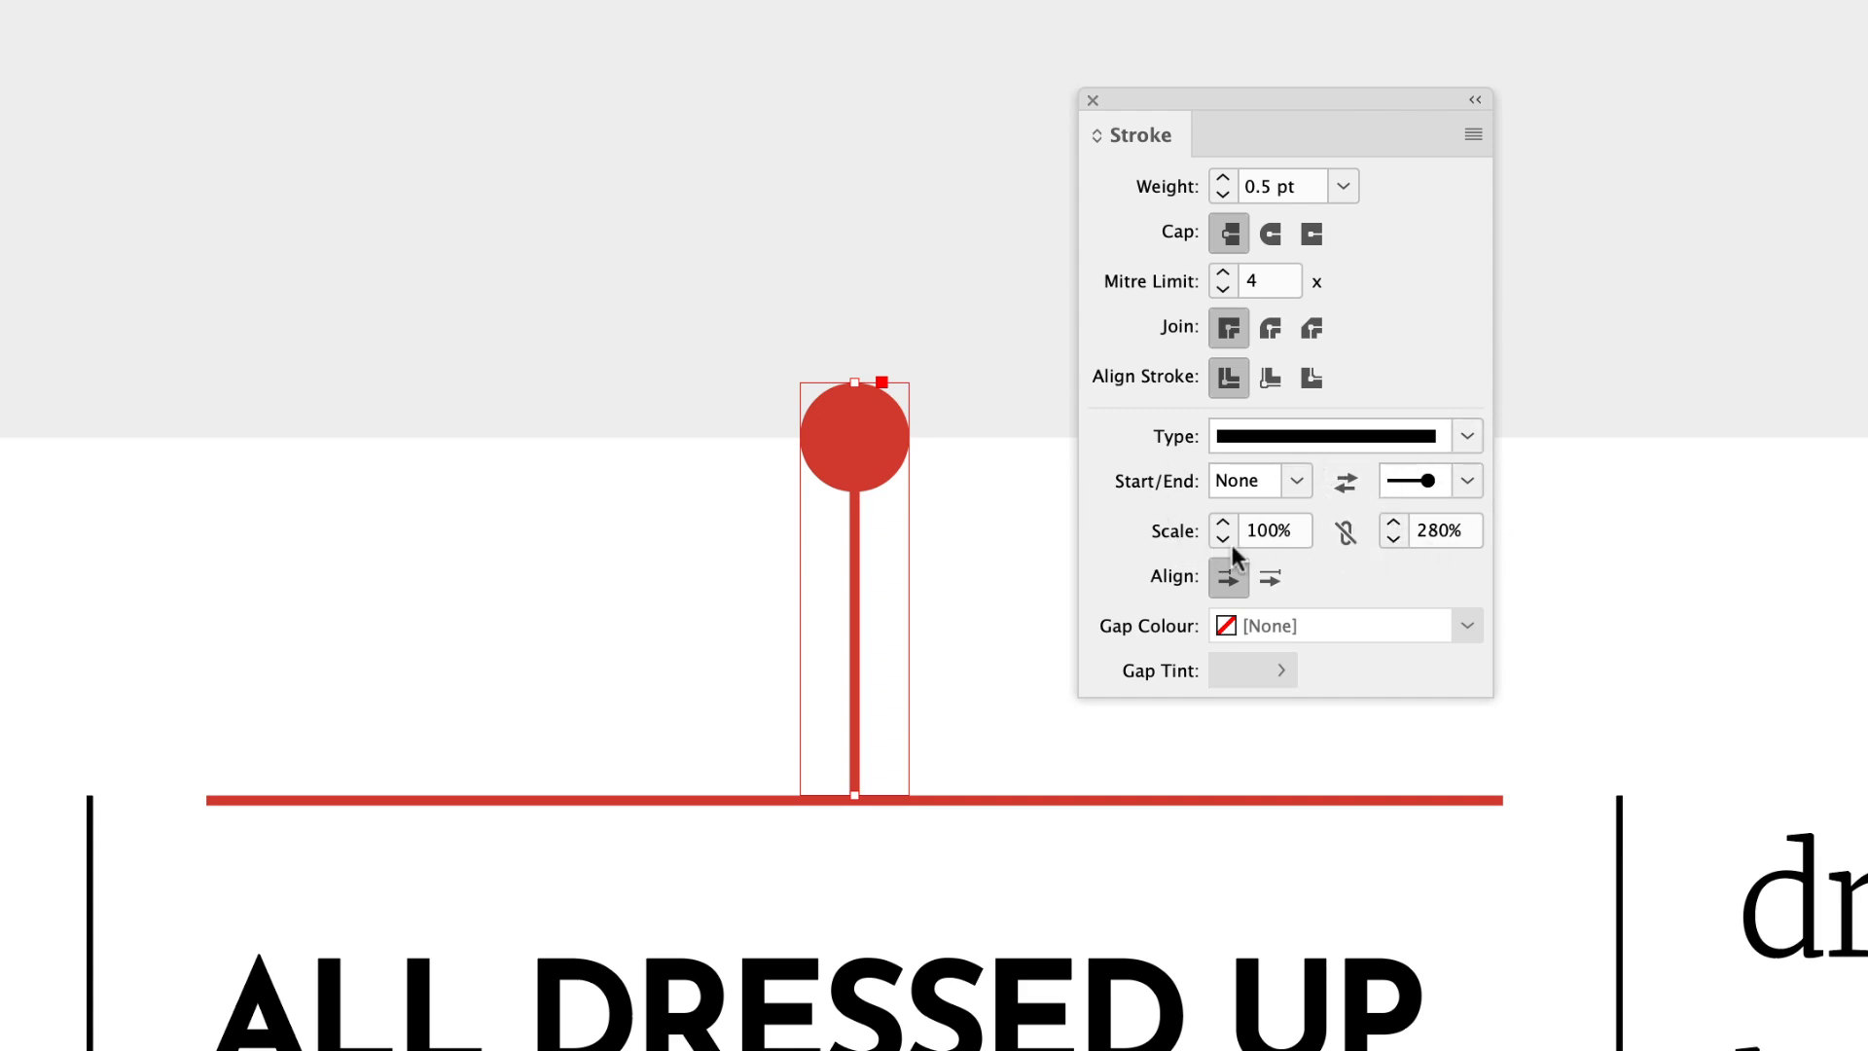
pyautogui.click(626, 530)
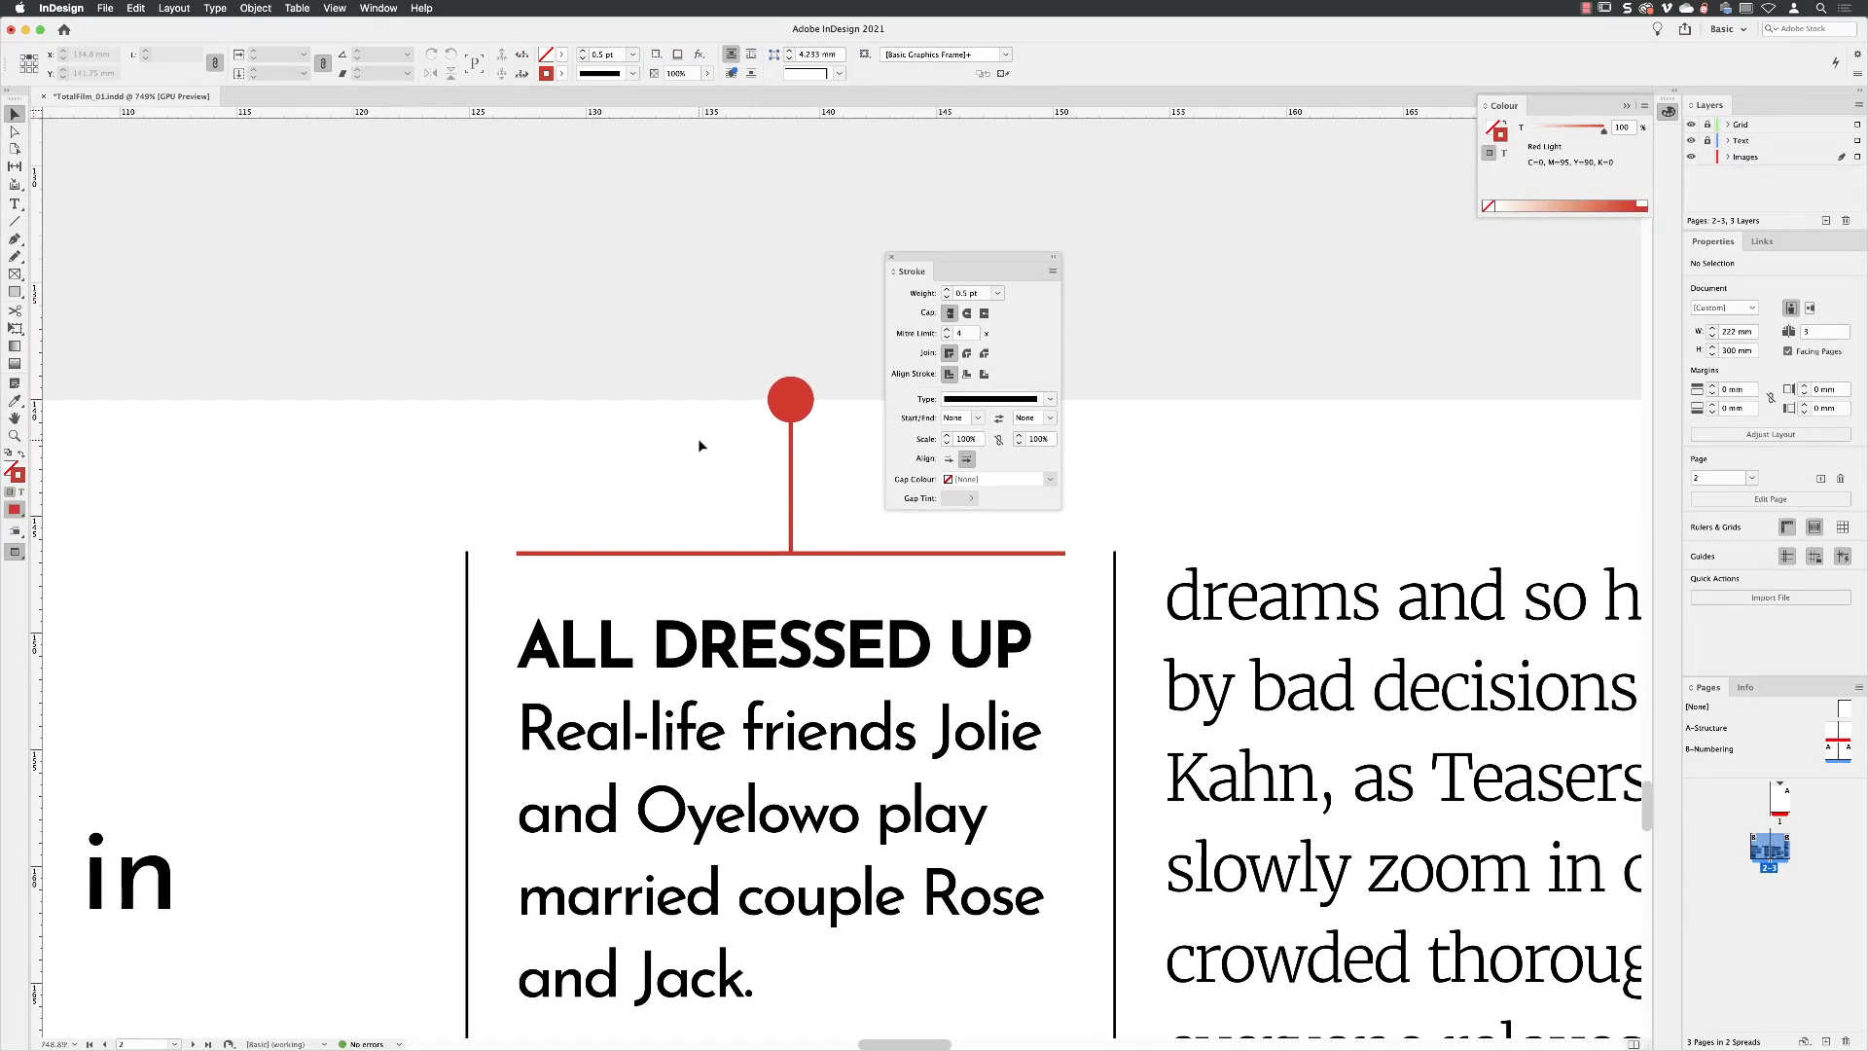
pyautogui.click(14, 291)
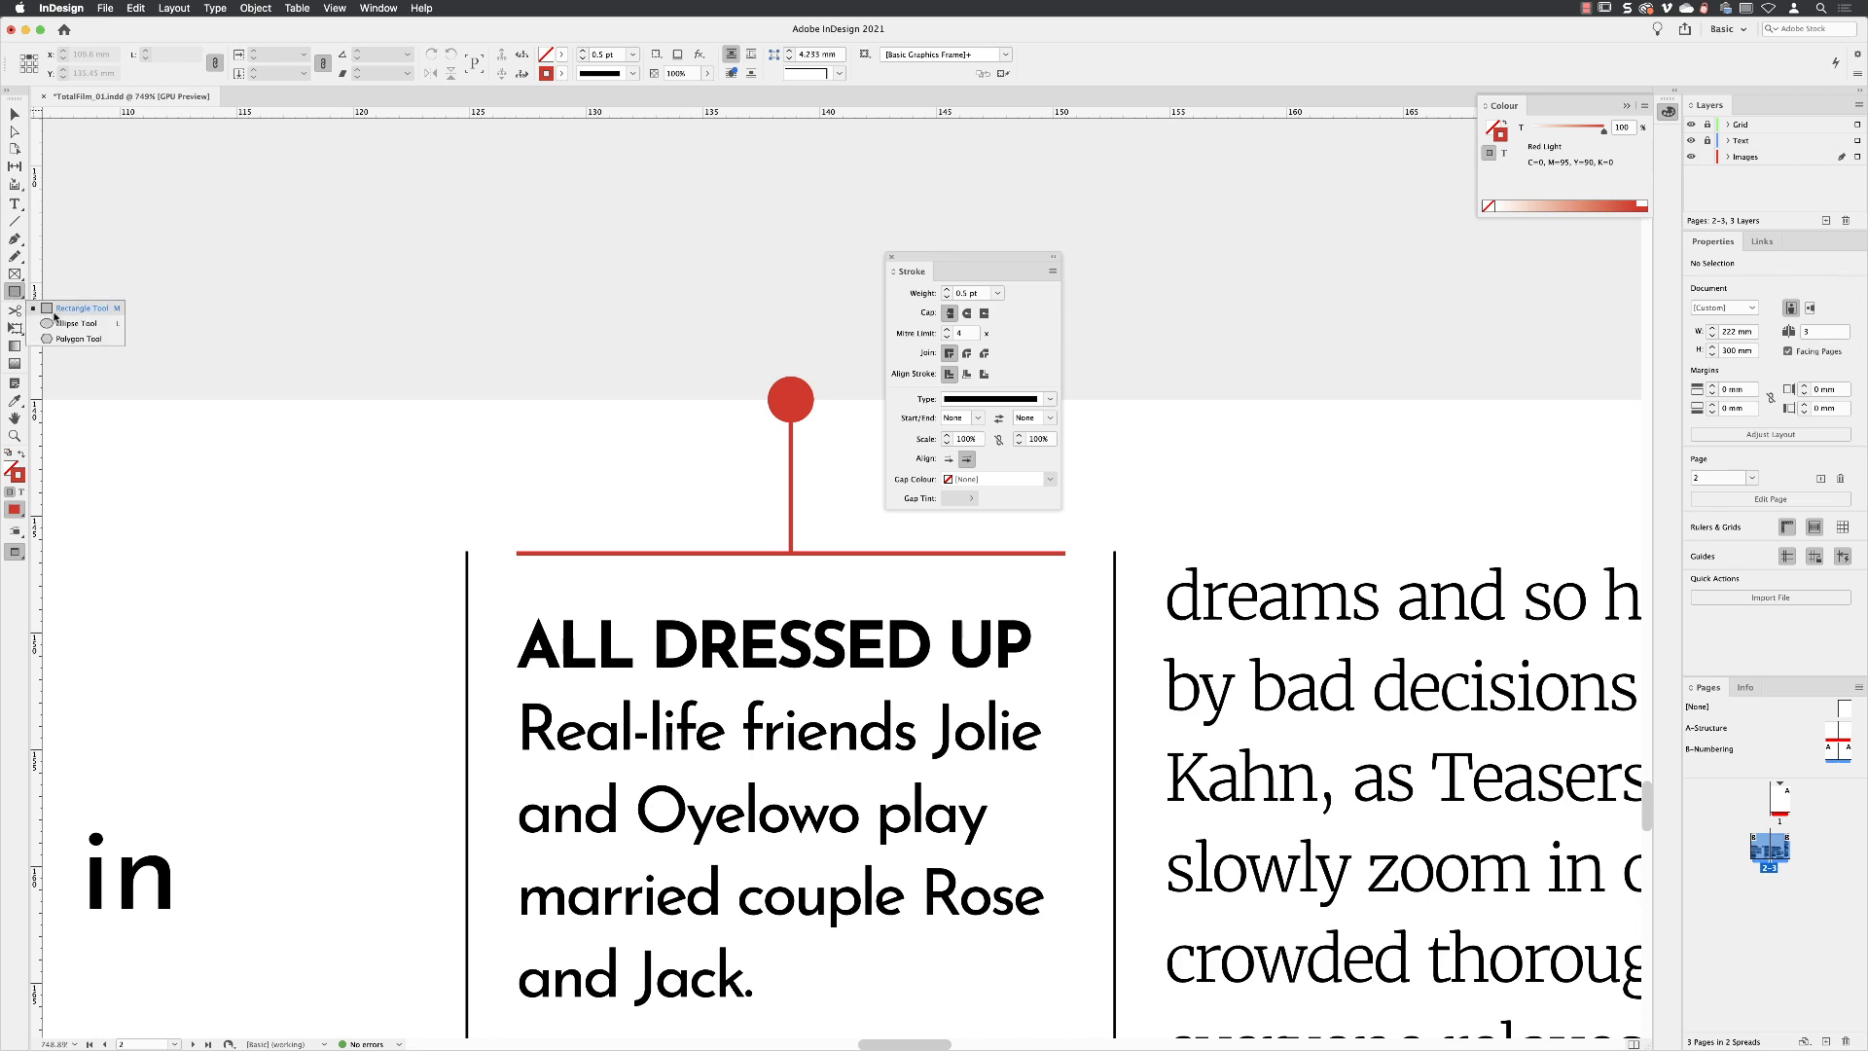
pyautogui.click(78, 338)
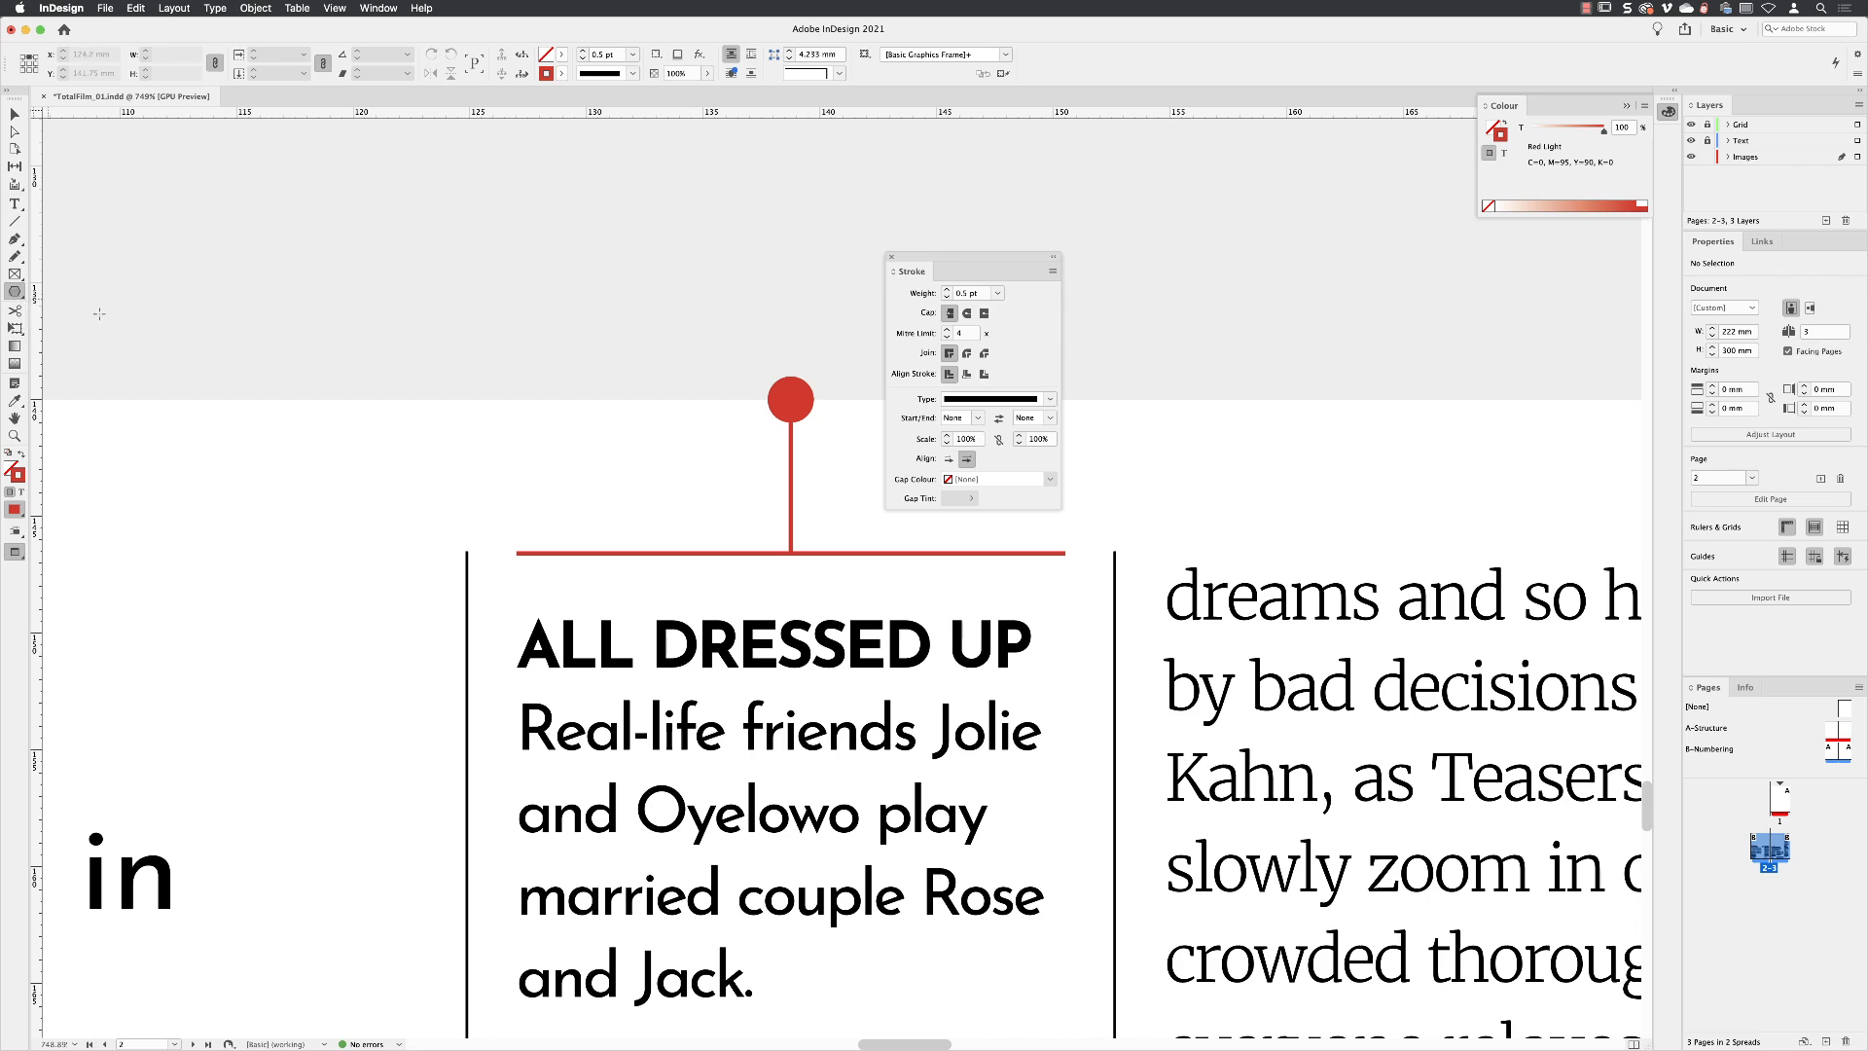
pyautogui.moveTo(550, 422)
pyautogui.mouseDown()
pyautogui.moveTo(657, 493)
pyautogui.moveTo(678, 536)
pyautogui.moveTo(654, 526)
pyautogui.moveTo(678, 533)
pyautogui.mouseUp()
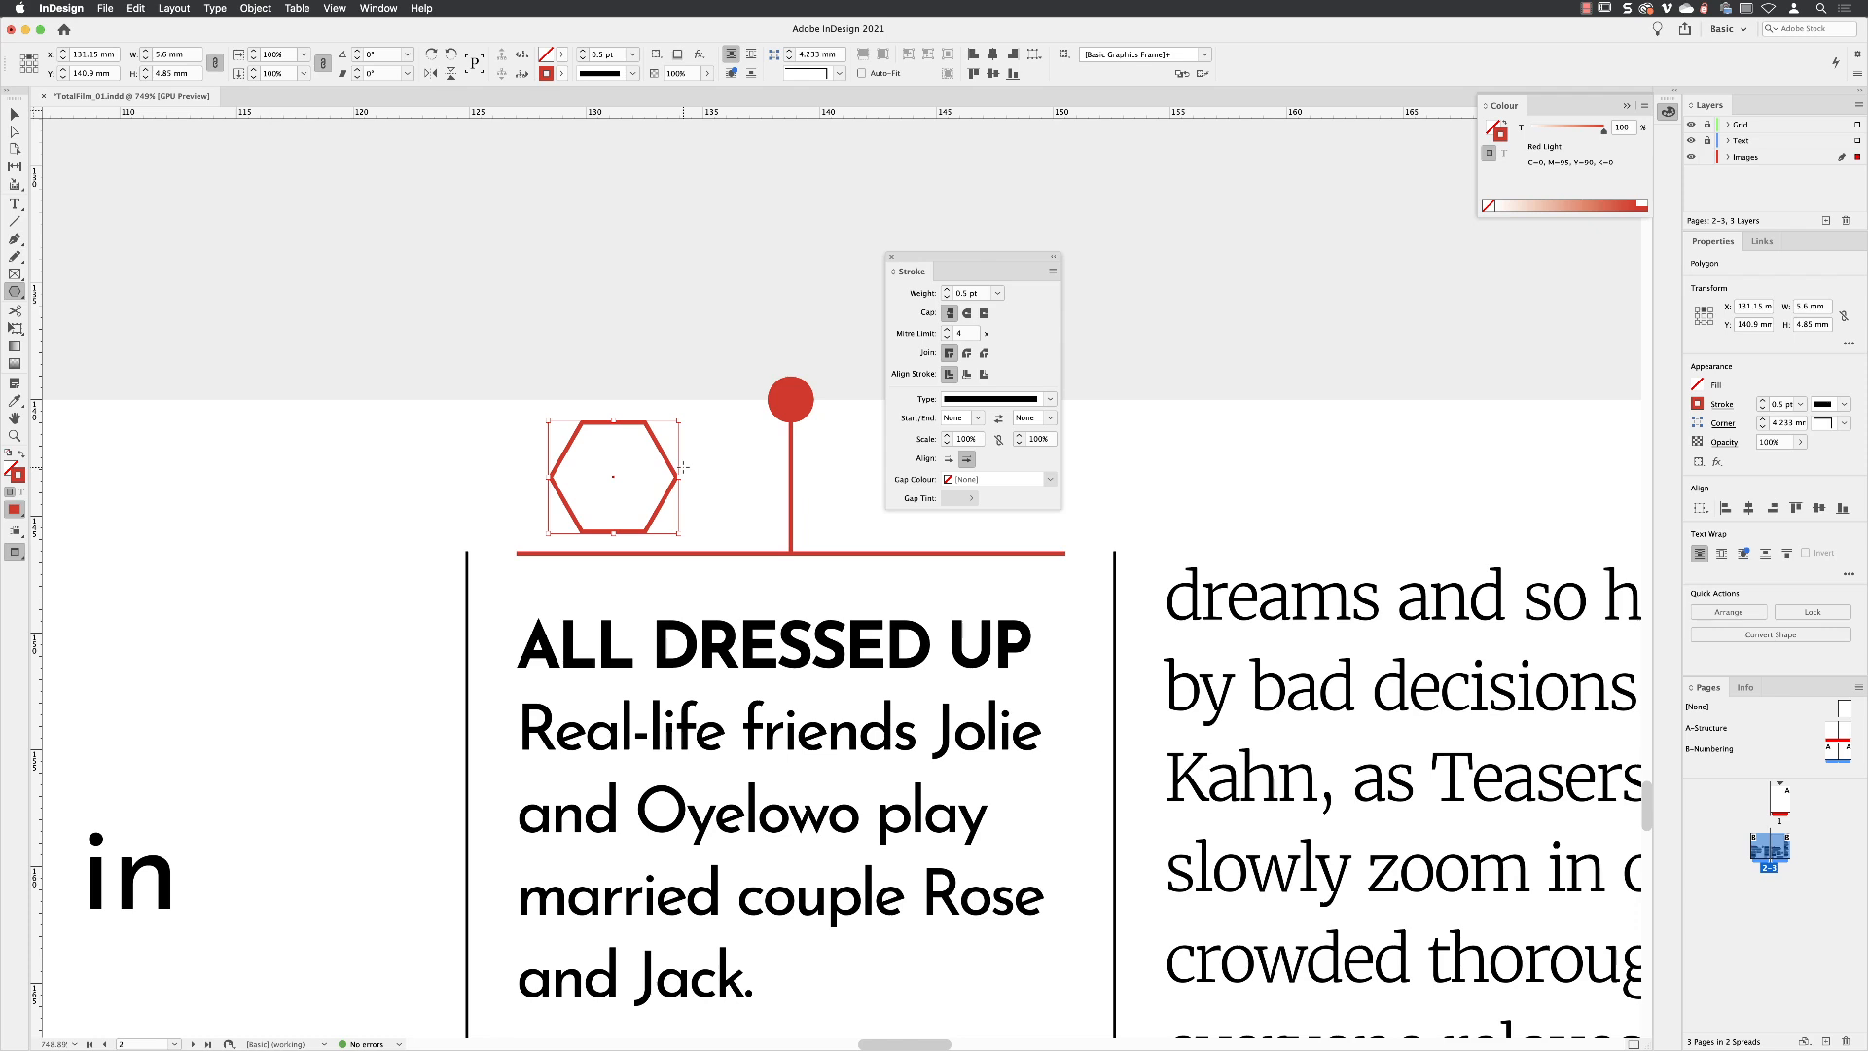
pyautogui.press('Delete')
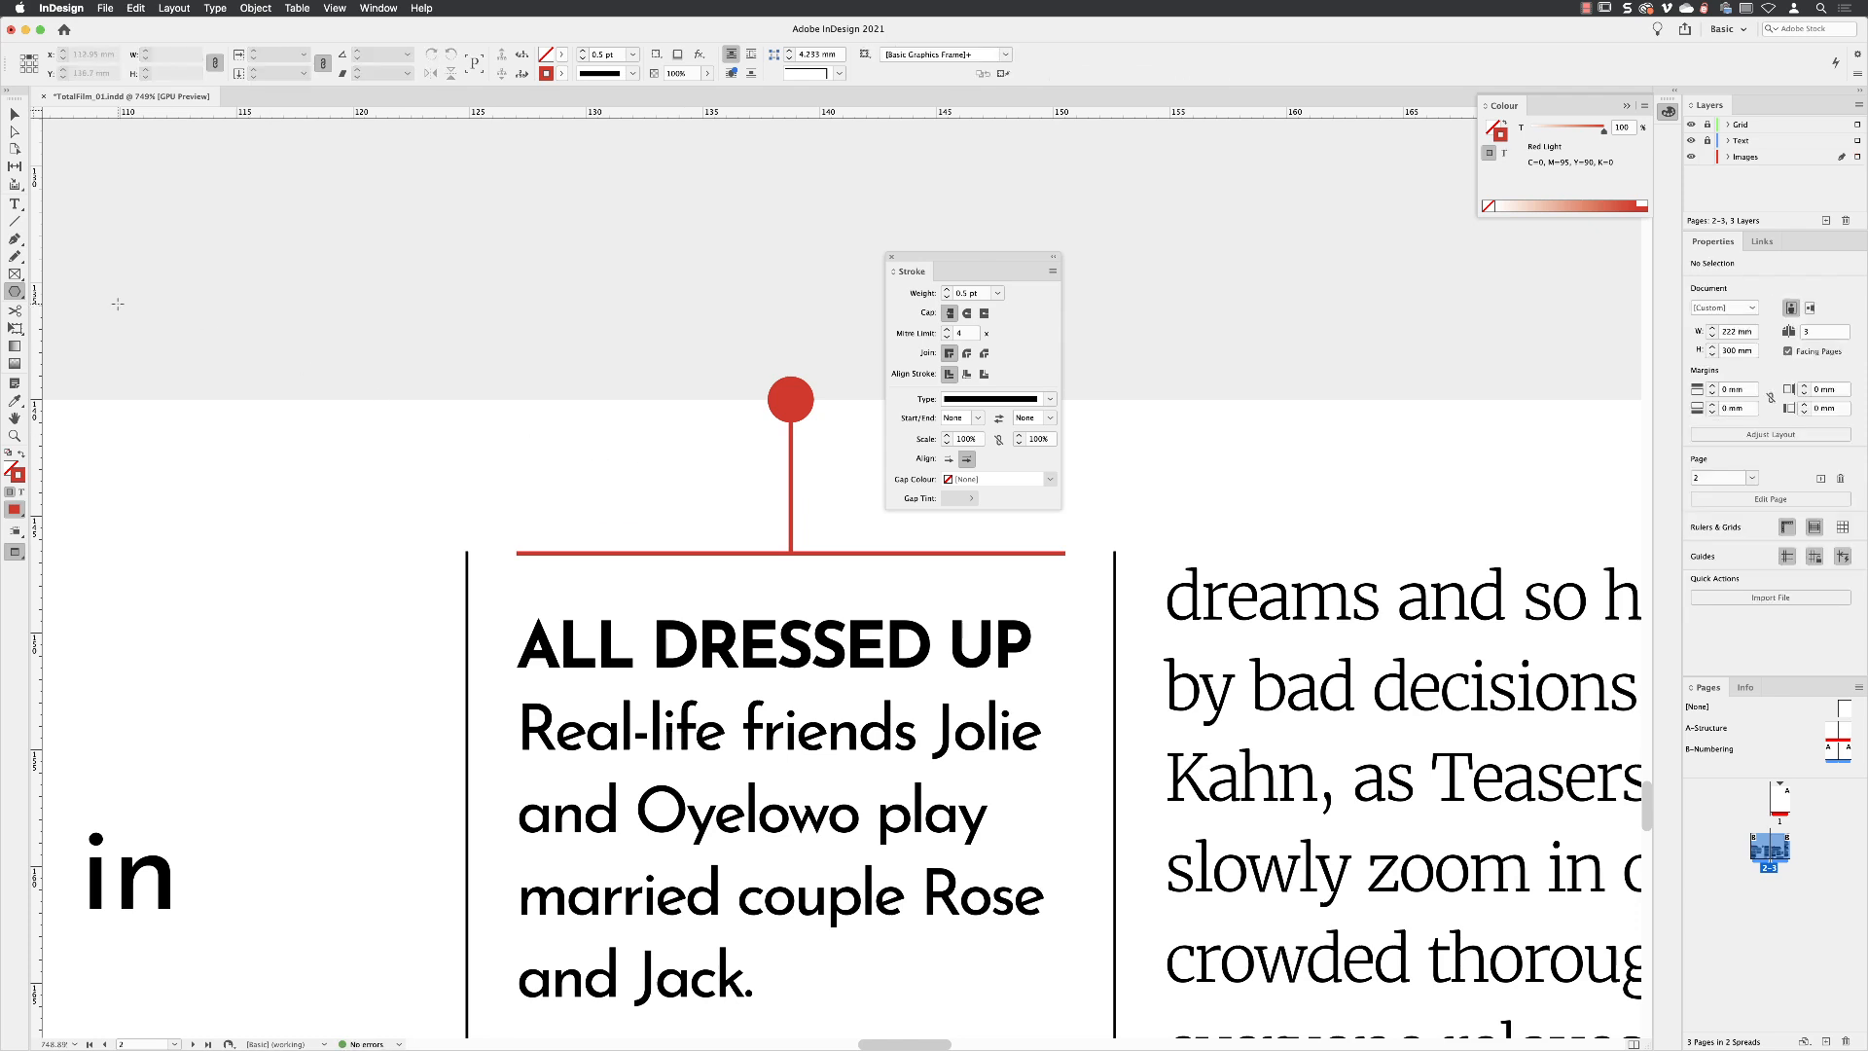
# - Set the Polygon tool's defaults to no stroke and a Red Light fill
pyautogui.click(16, 293)
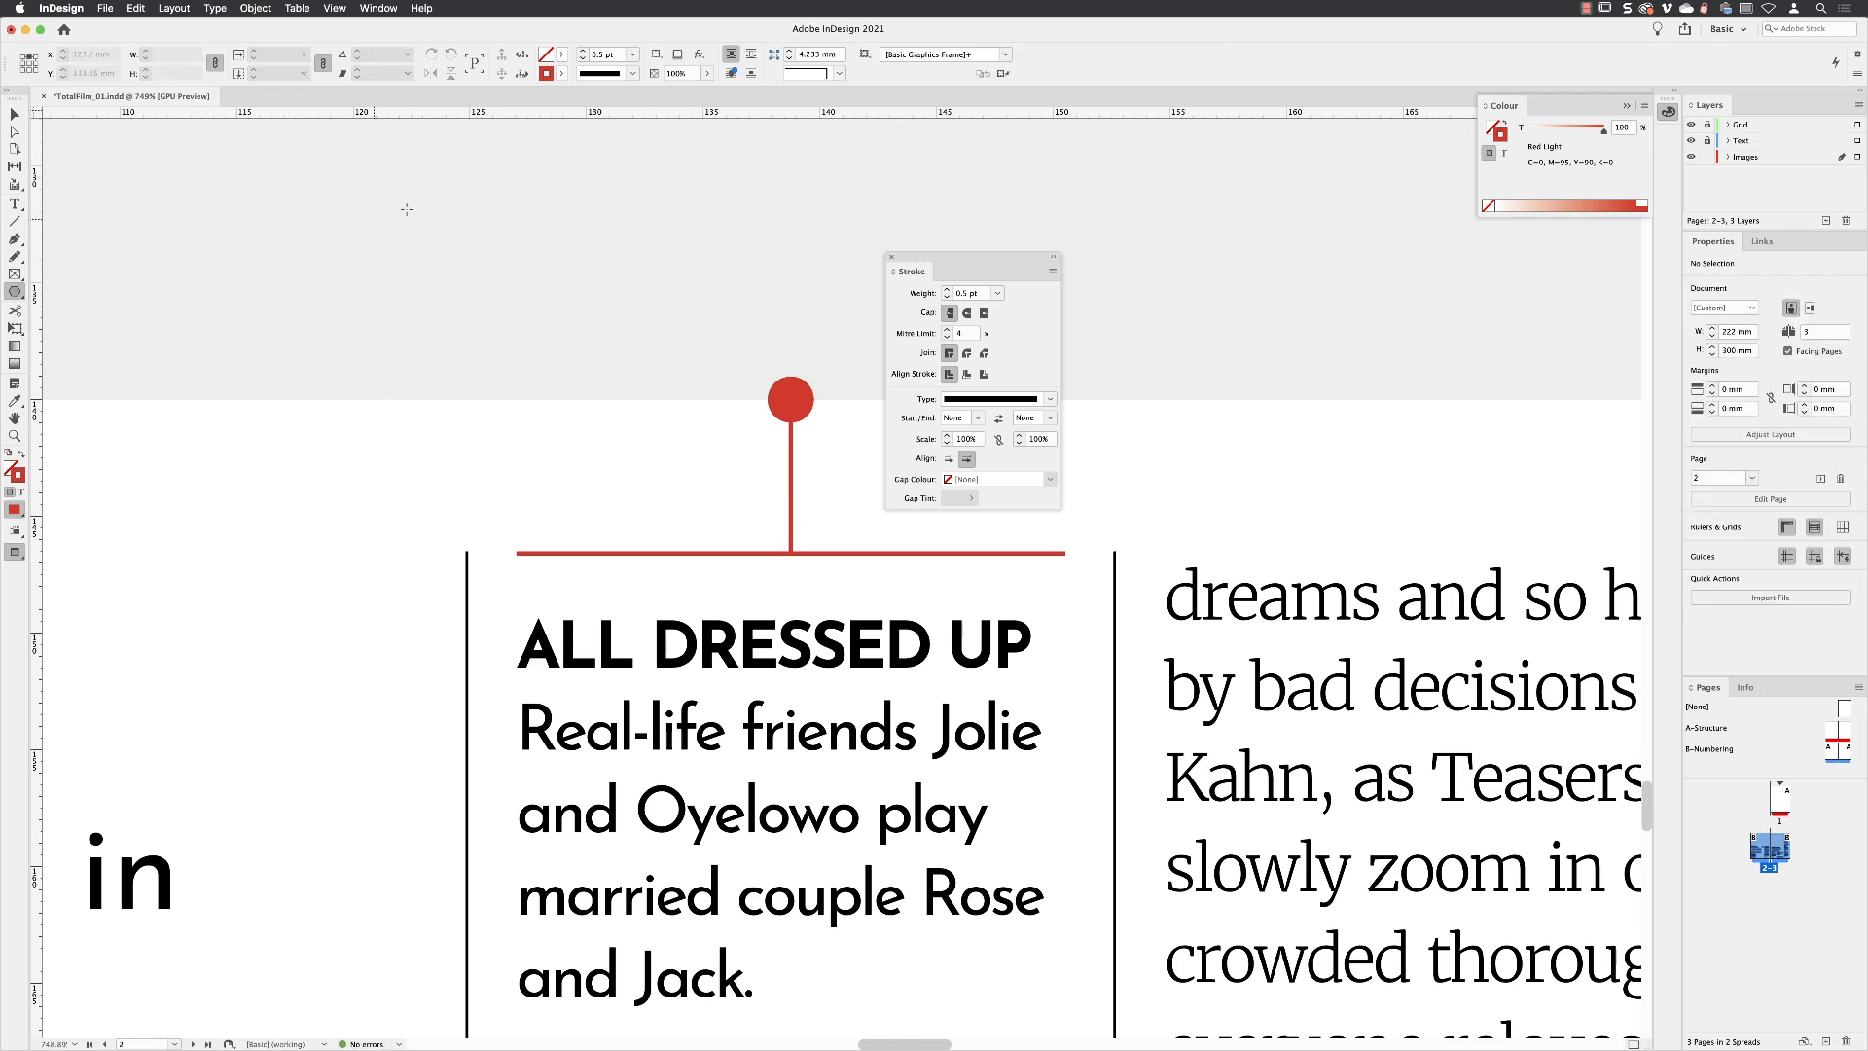
pyautogui.click(561, 73)
pyautogui.moveTo(562, 155); pyautogui.dragTo(564, 122)
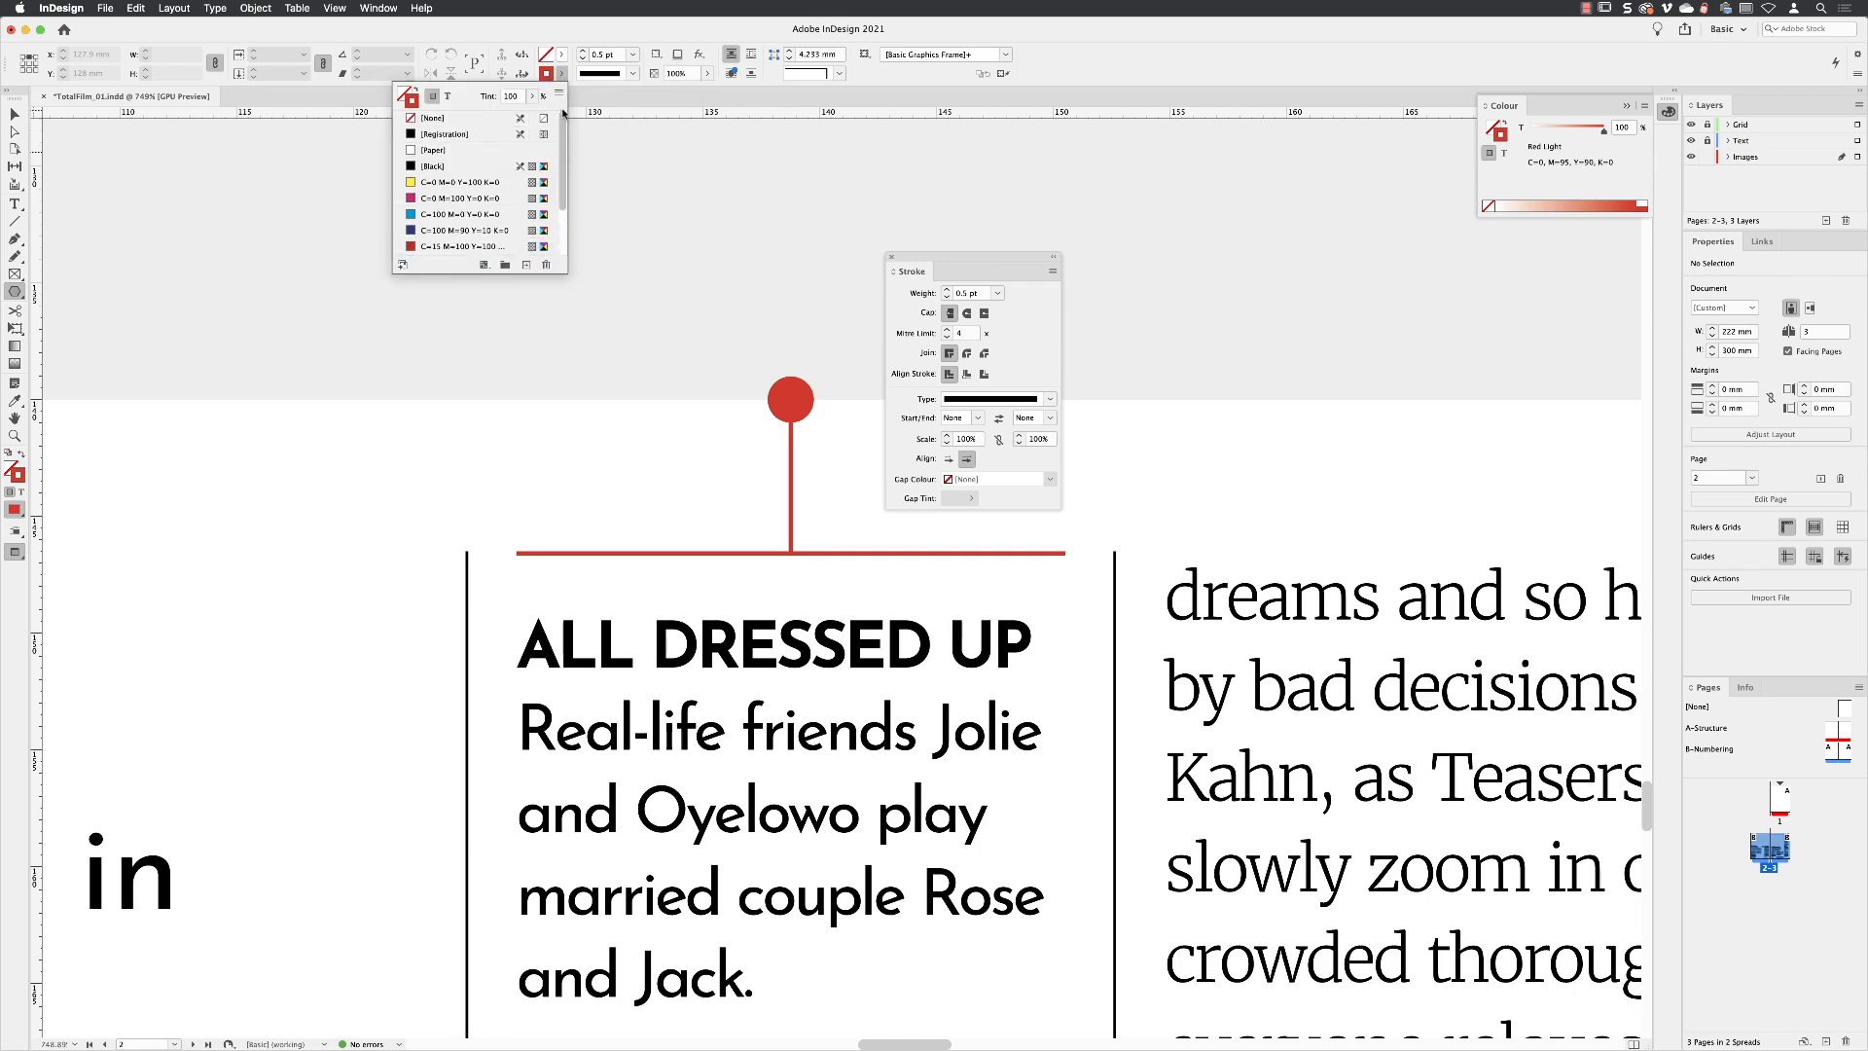
pyautogui.click(430, 118)
pyautogui.click(561, 53)
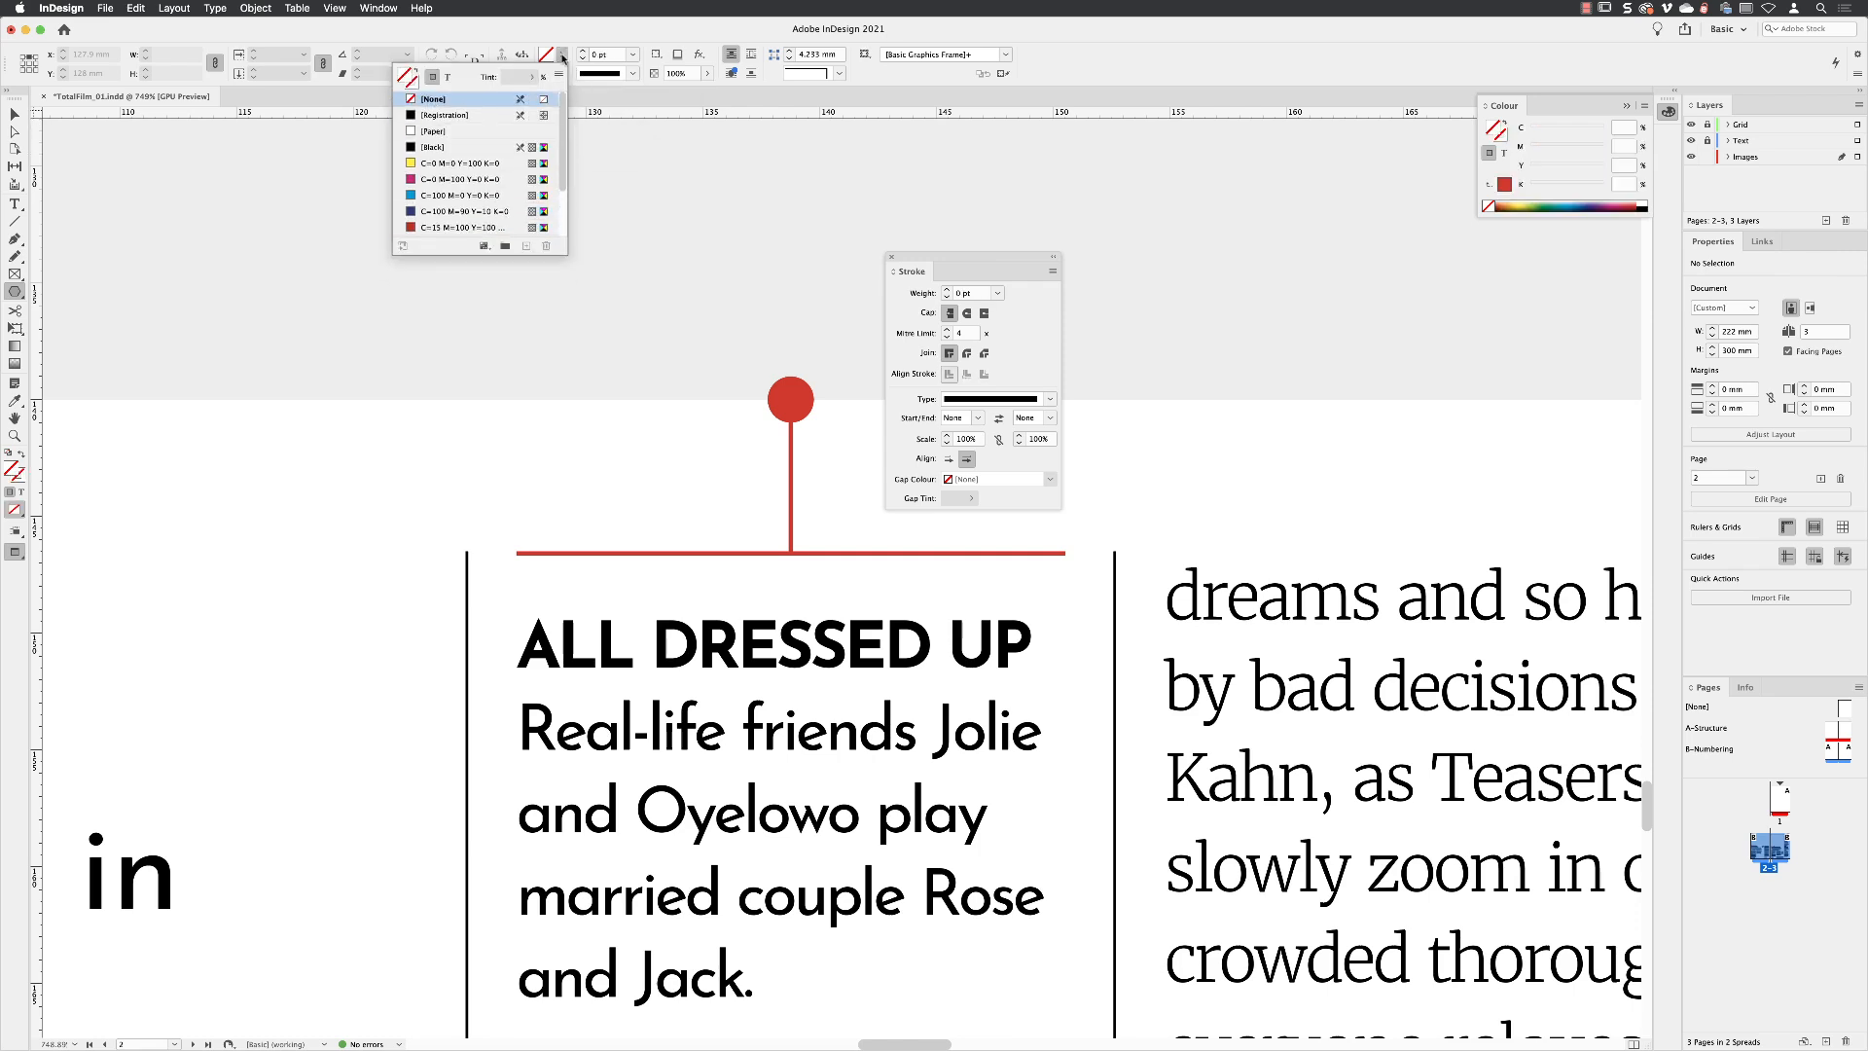
pyautogui.scroll(-1, 566, 146)
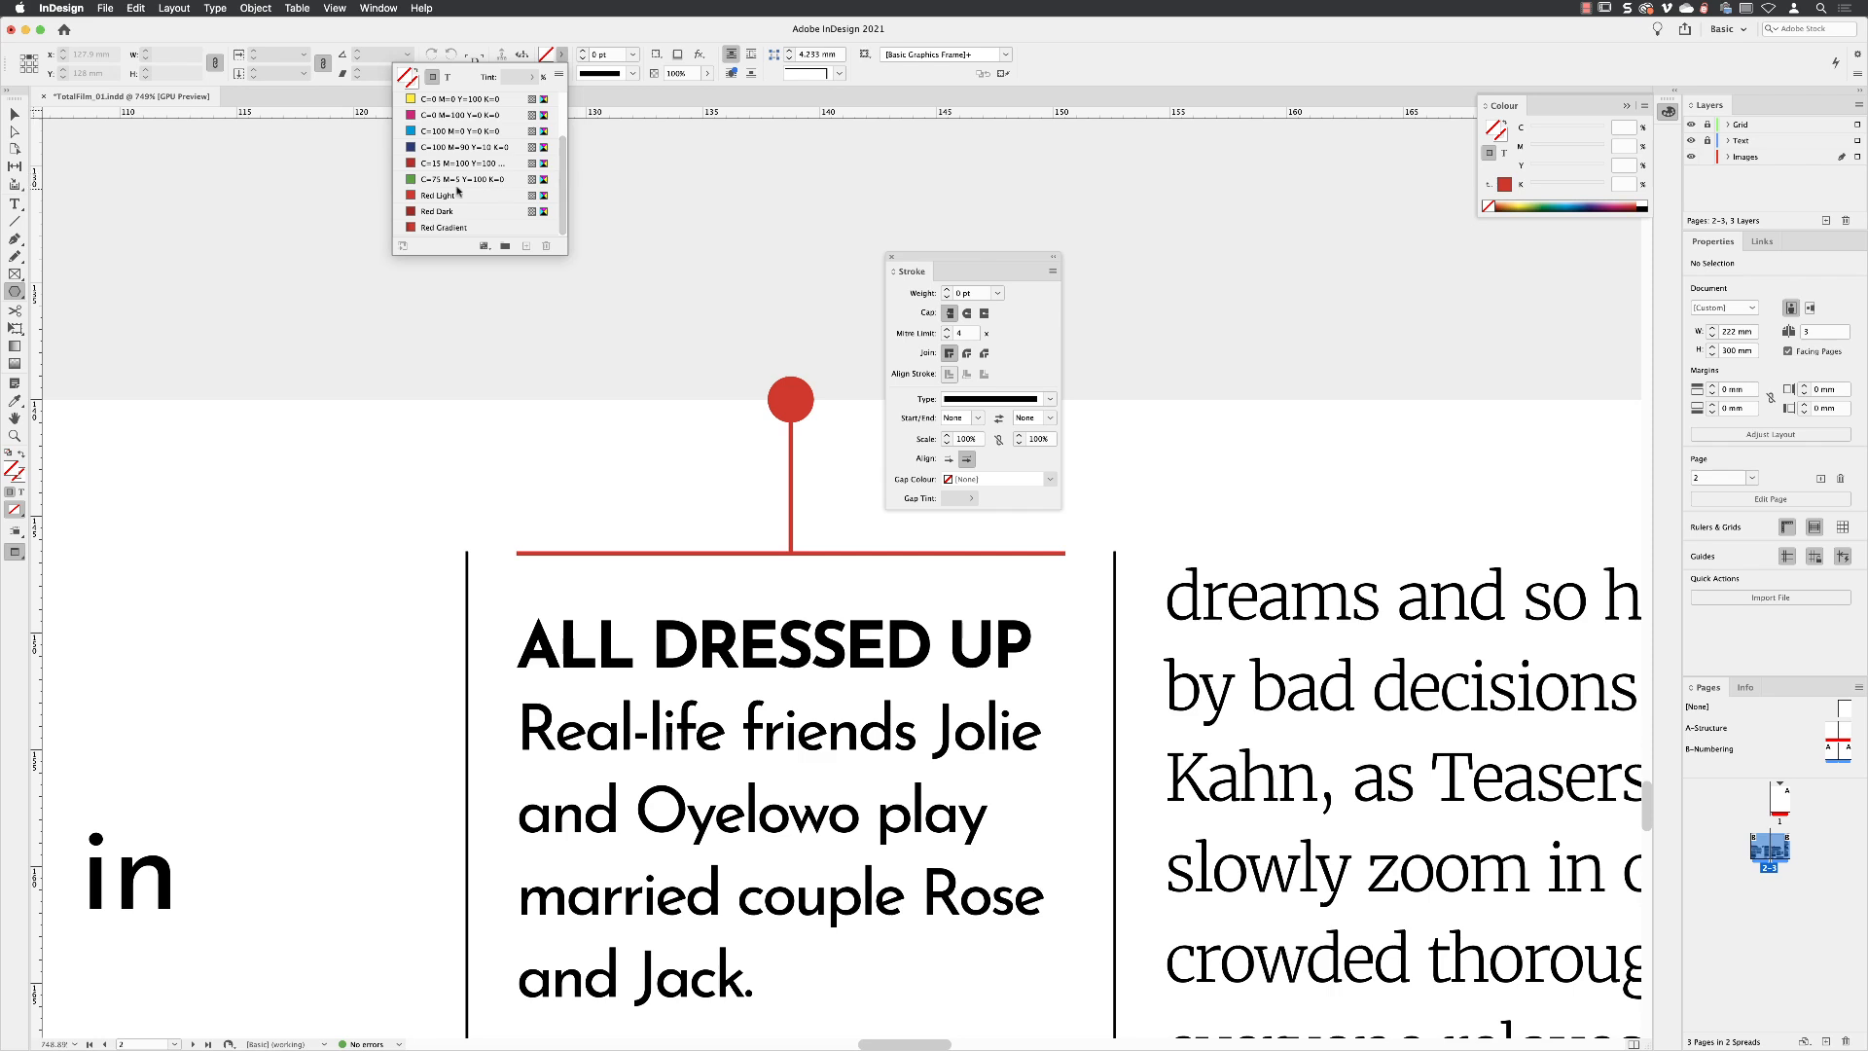
pyautogui.click(486, 197)
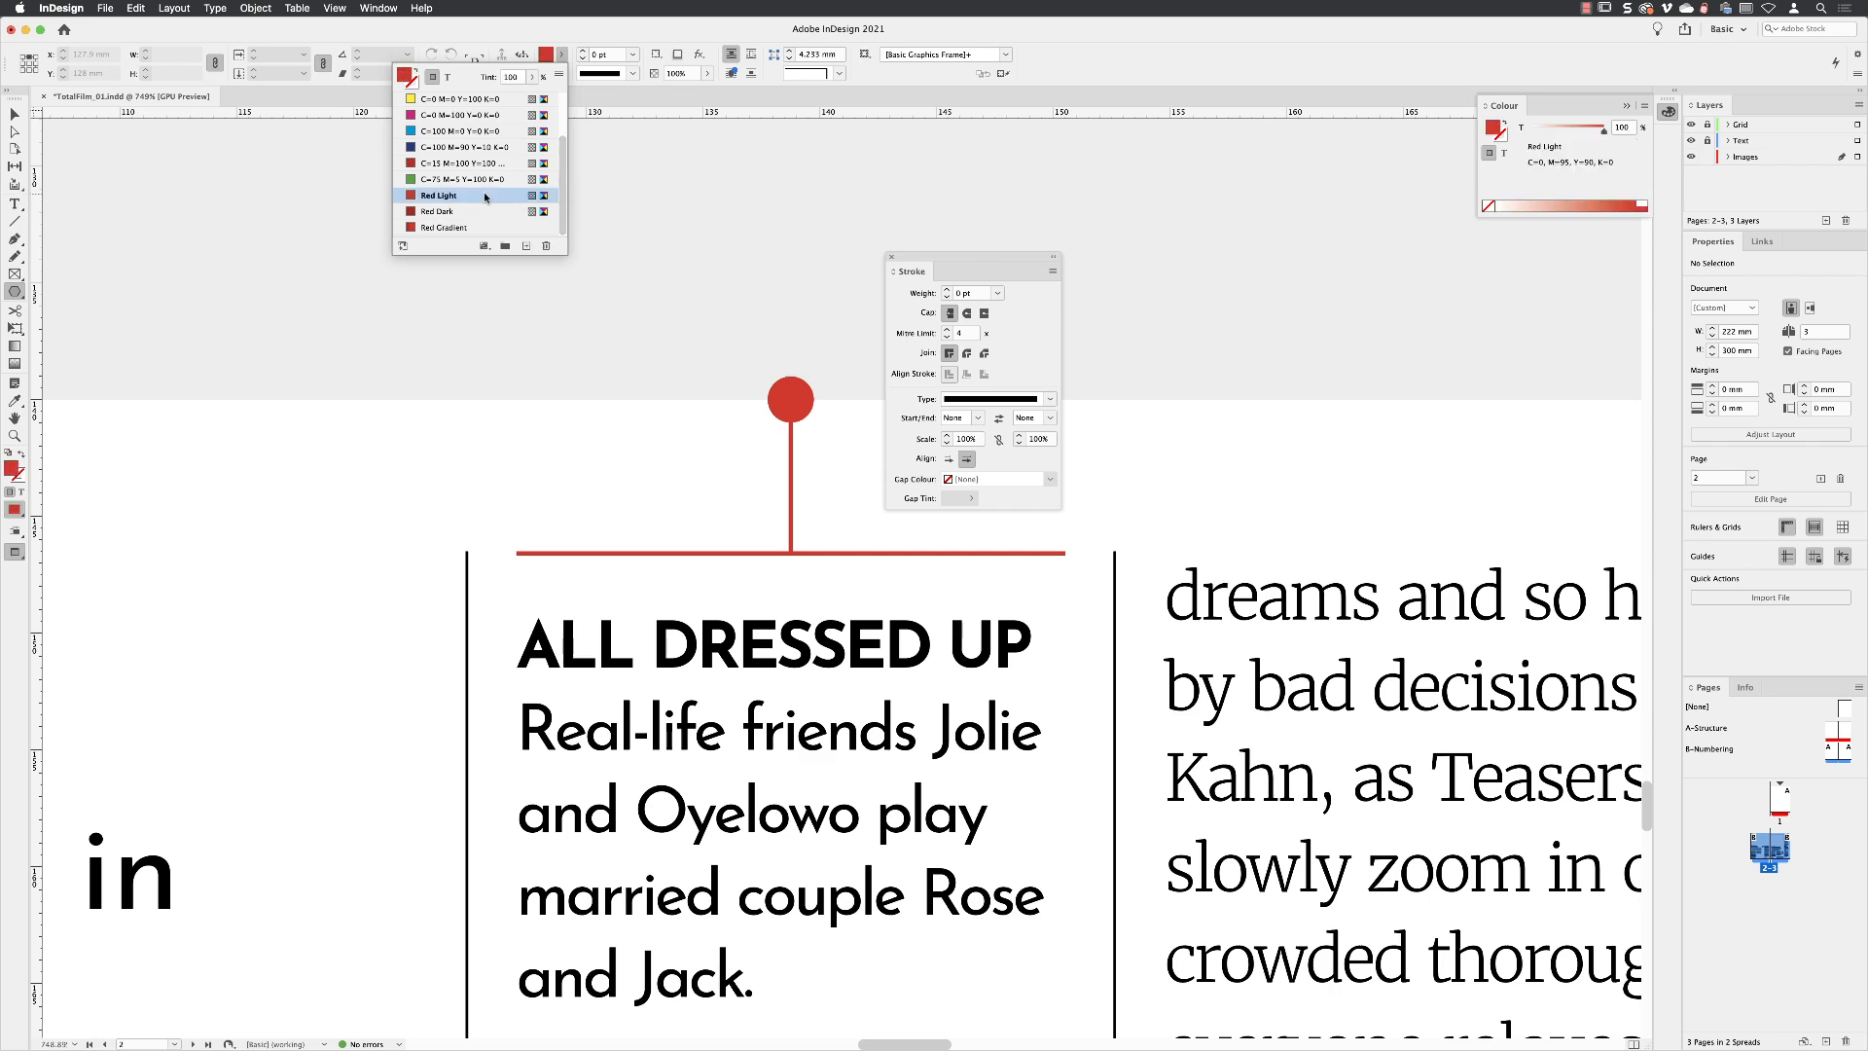
pyautogui.press('Escape')
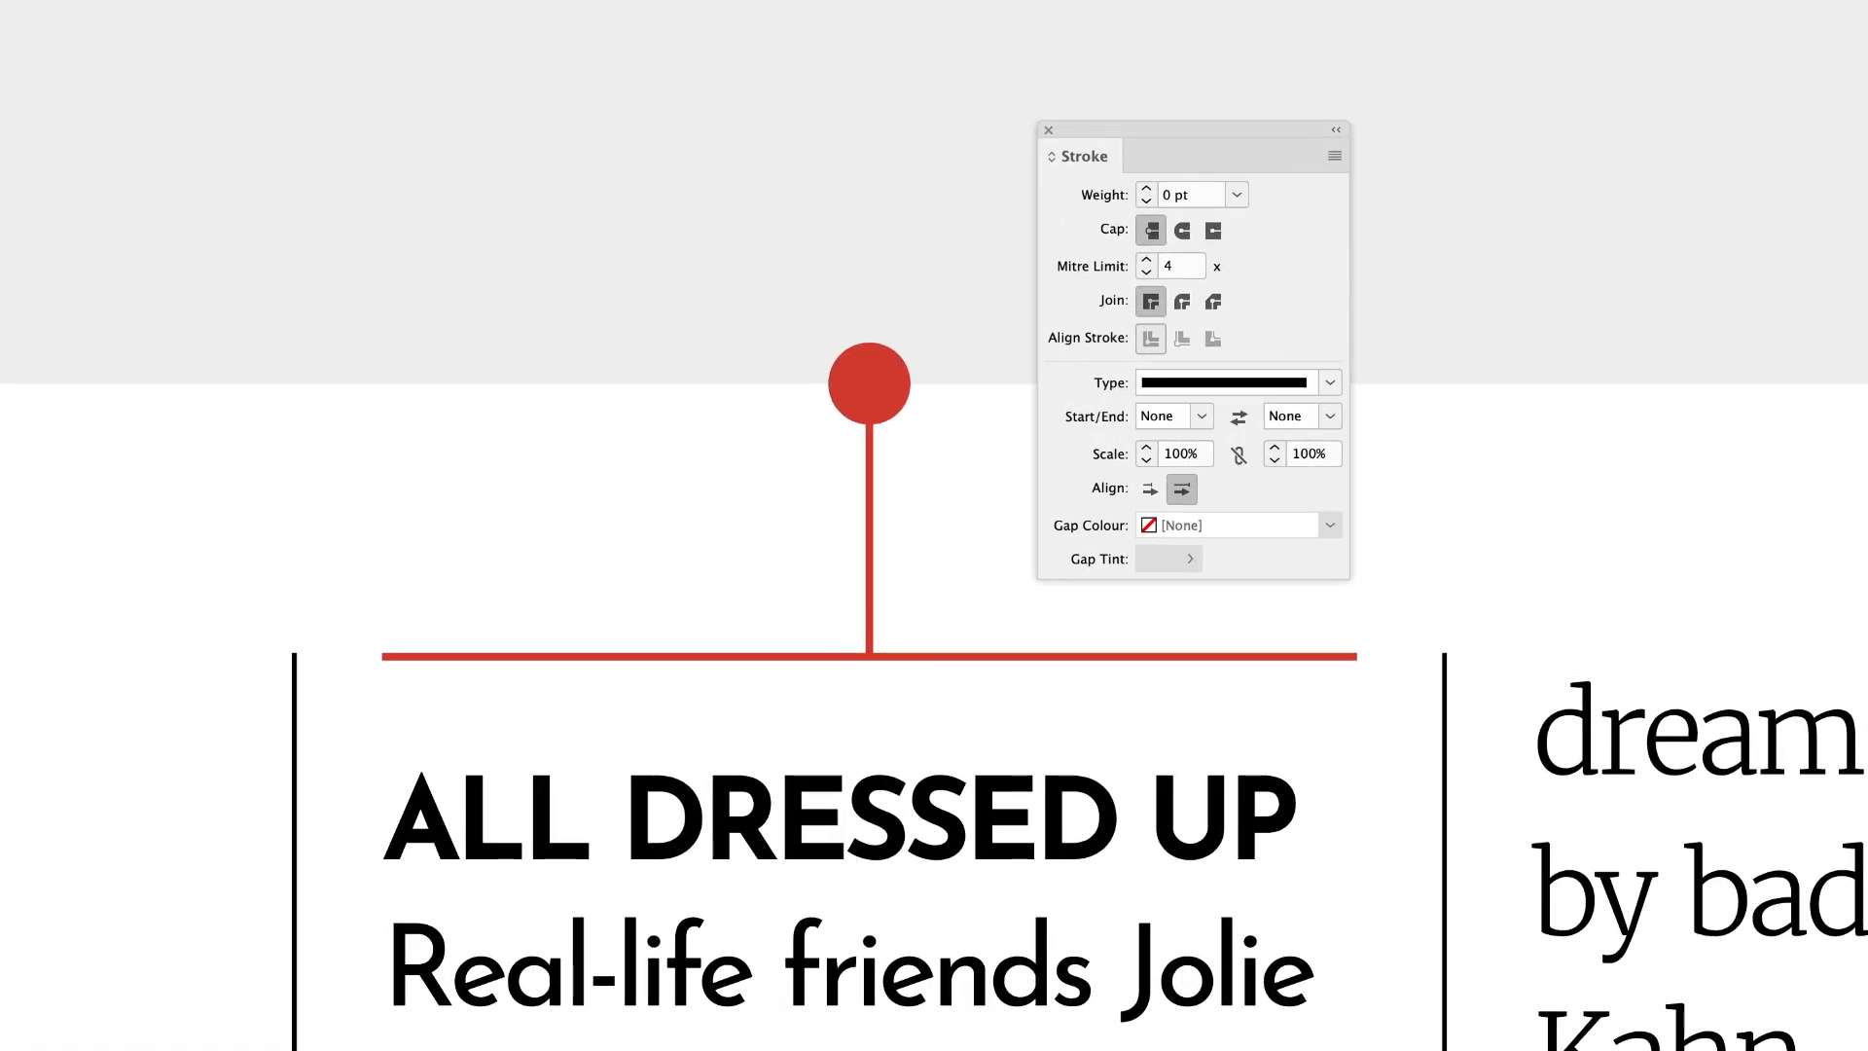
# - Create a three-sided polygon 3 mm wide and 1.5 mm high beside the vertical red line, above the caption
pyautogui.click(552, 508)
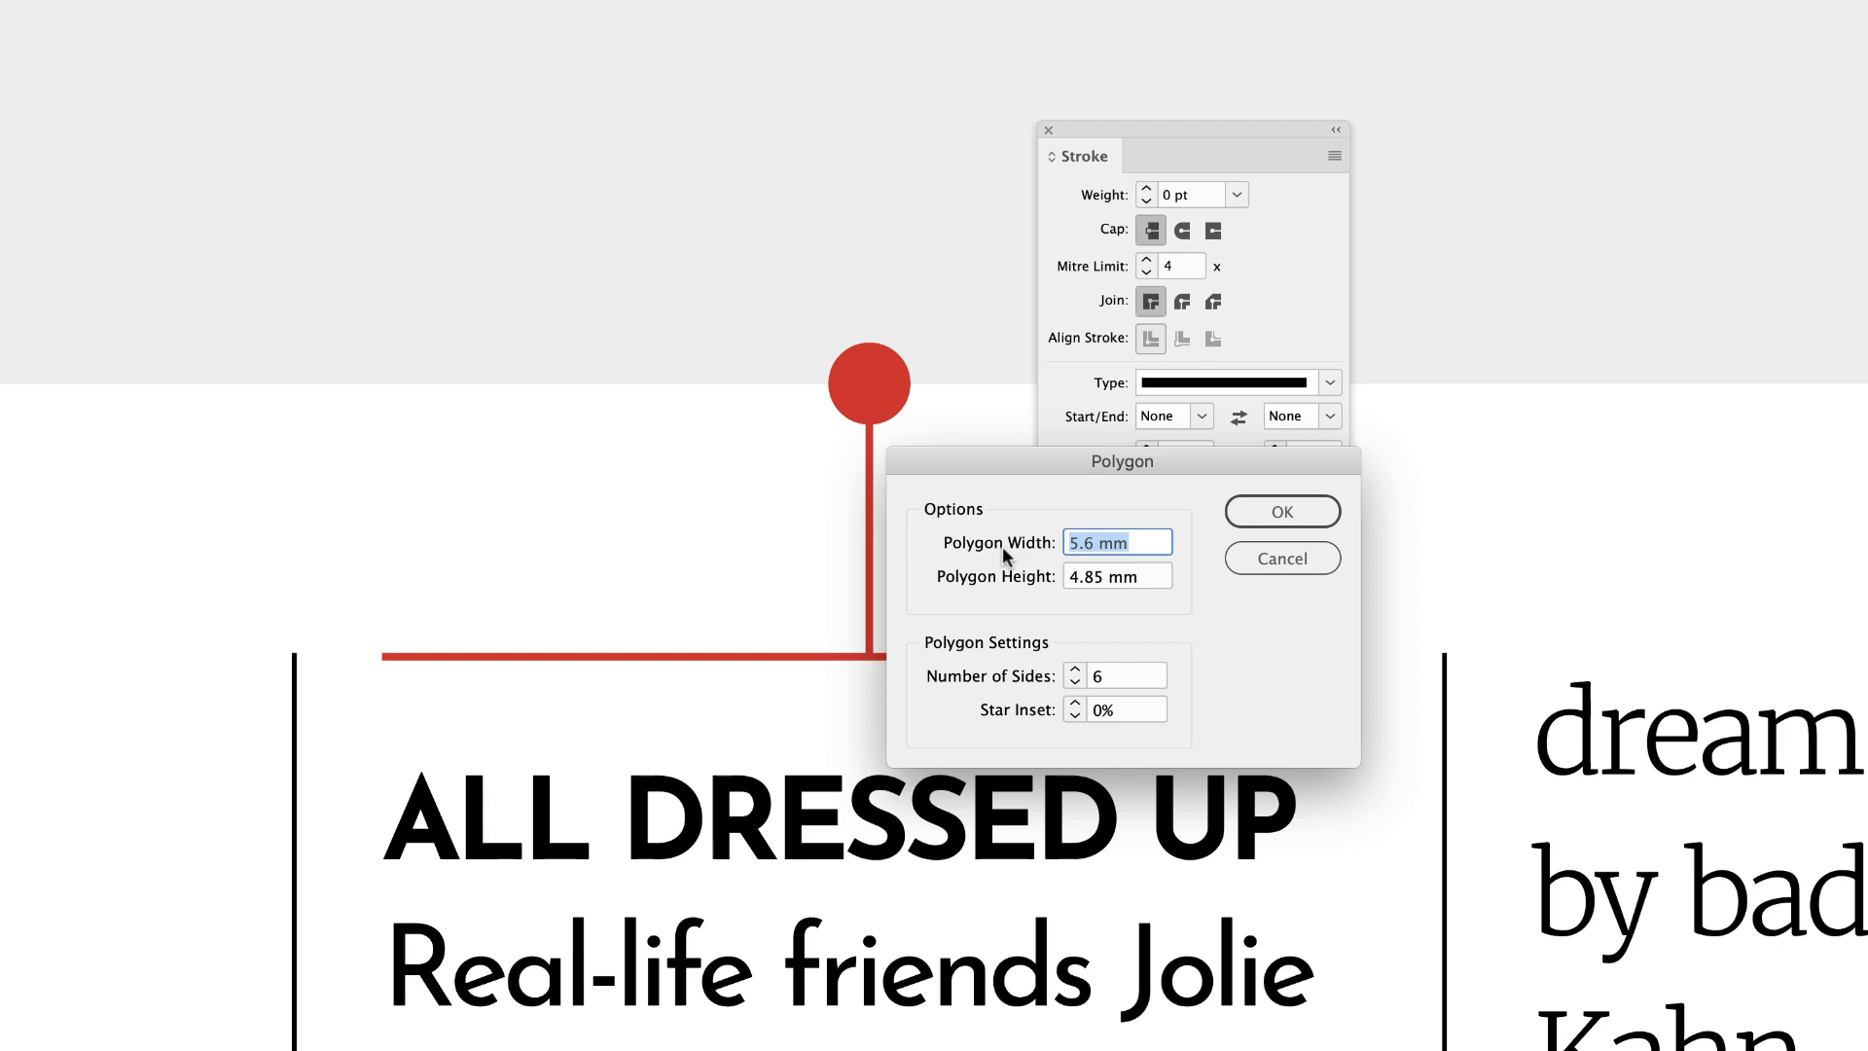
pyautogui.write('3')
pyautogui.moveTo(1140, 577); pyautogui.dragTo(1100, 576)
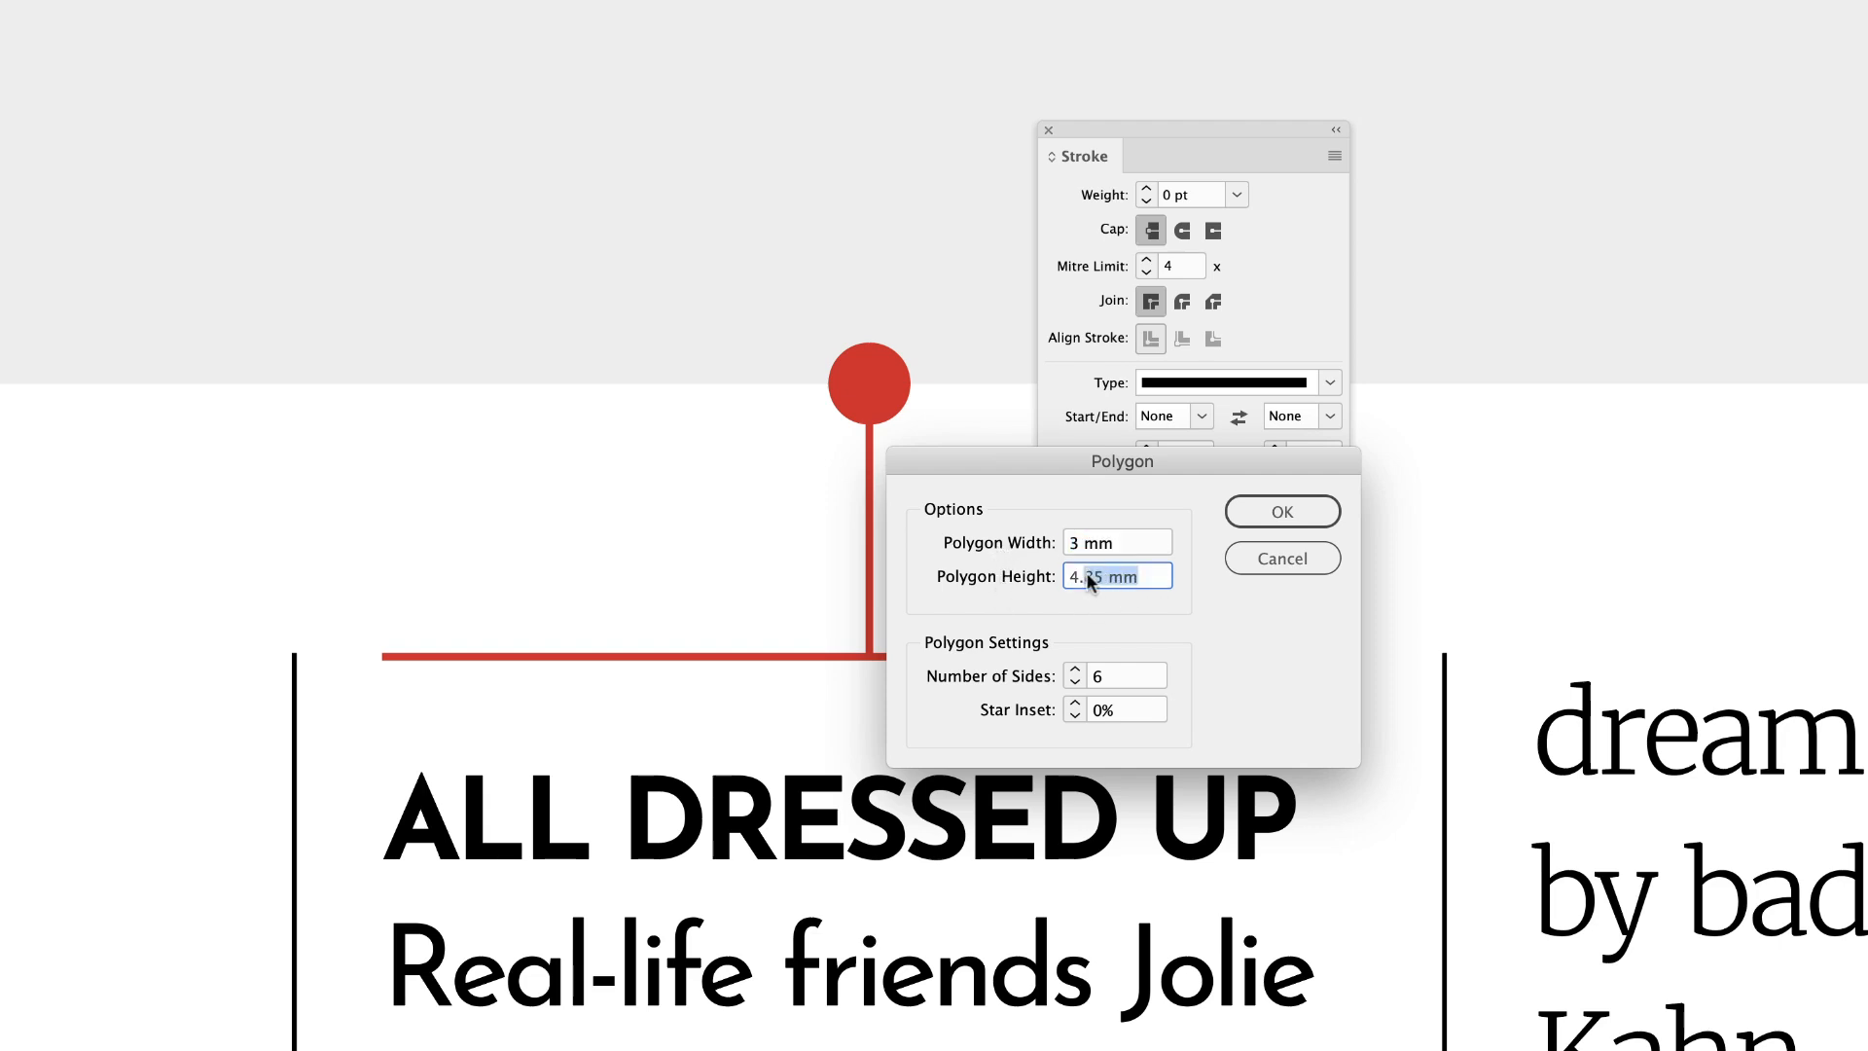
pyautogui.write('1.5')
pyautogui.click(1075, 683)
pyautogui.click(1075, 683)
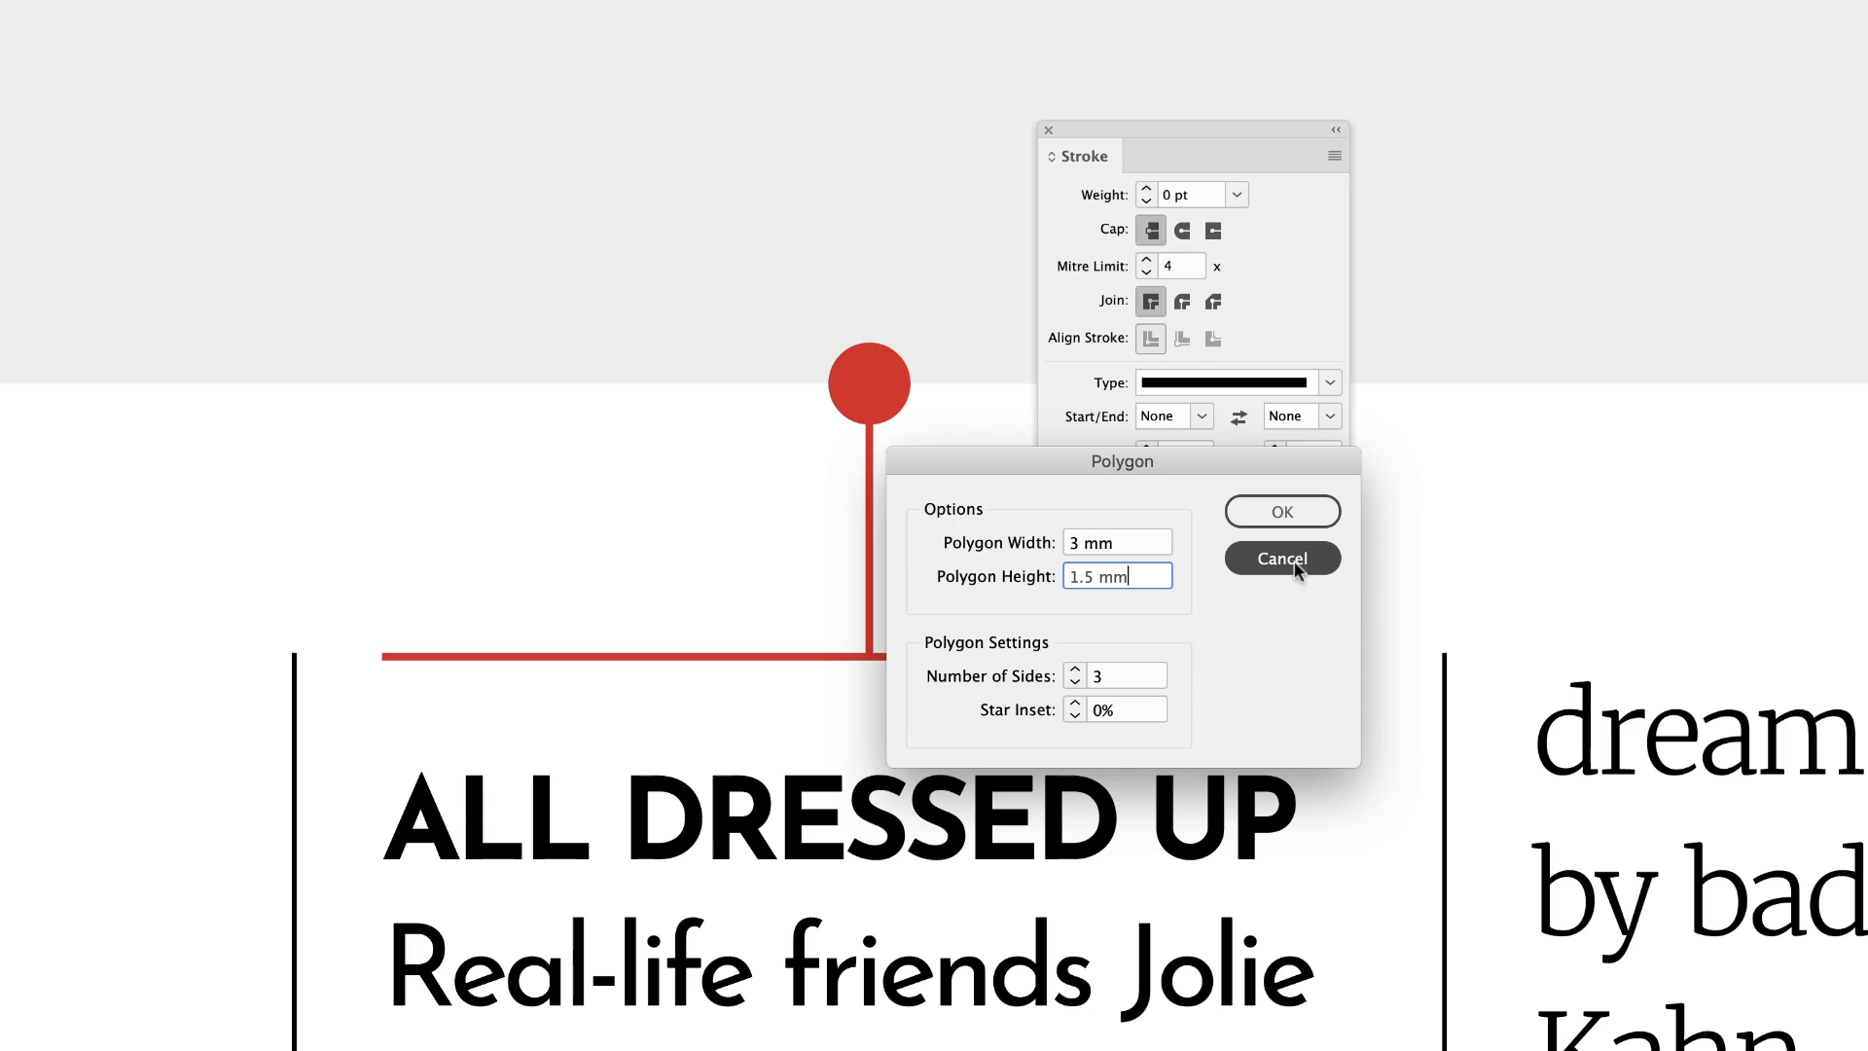
pyautogui.click(1282, 511)
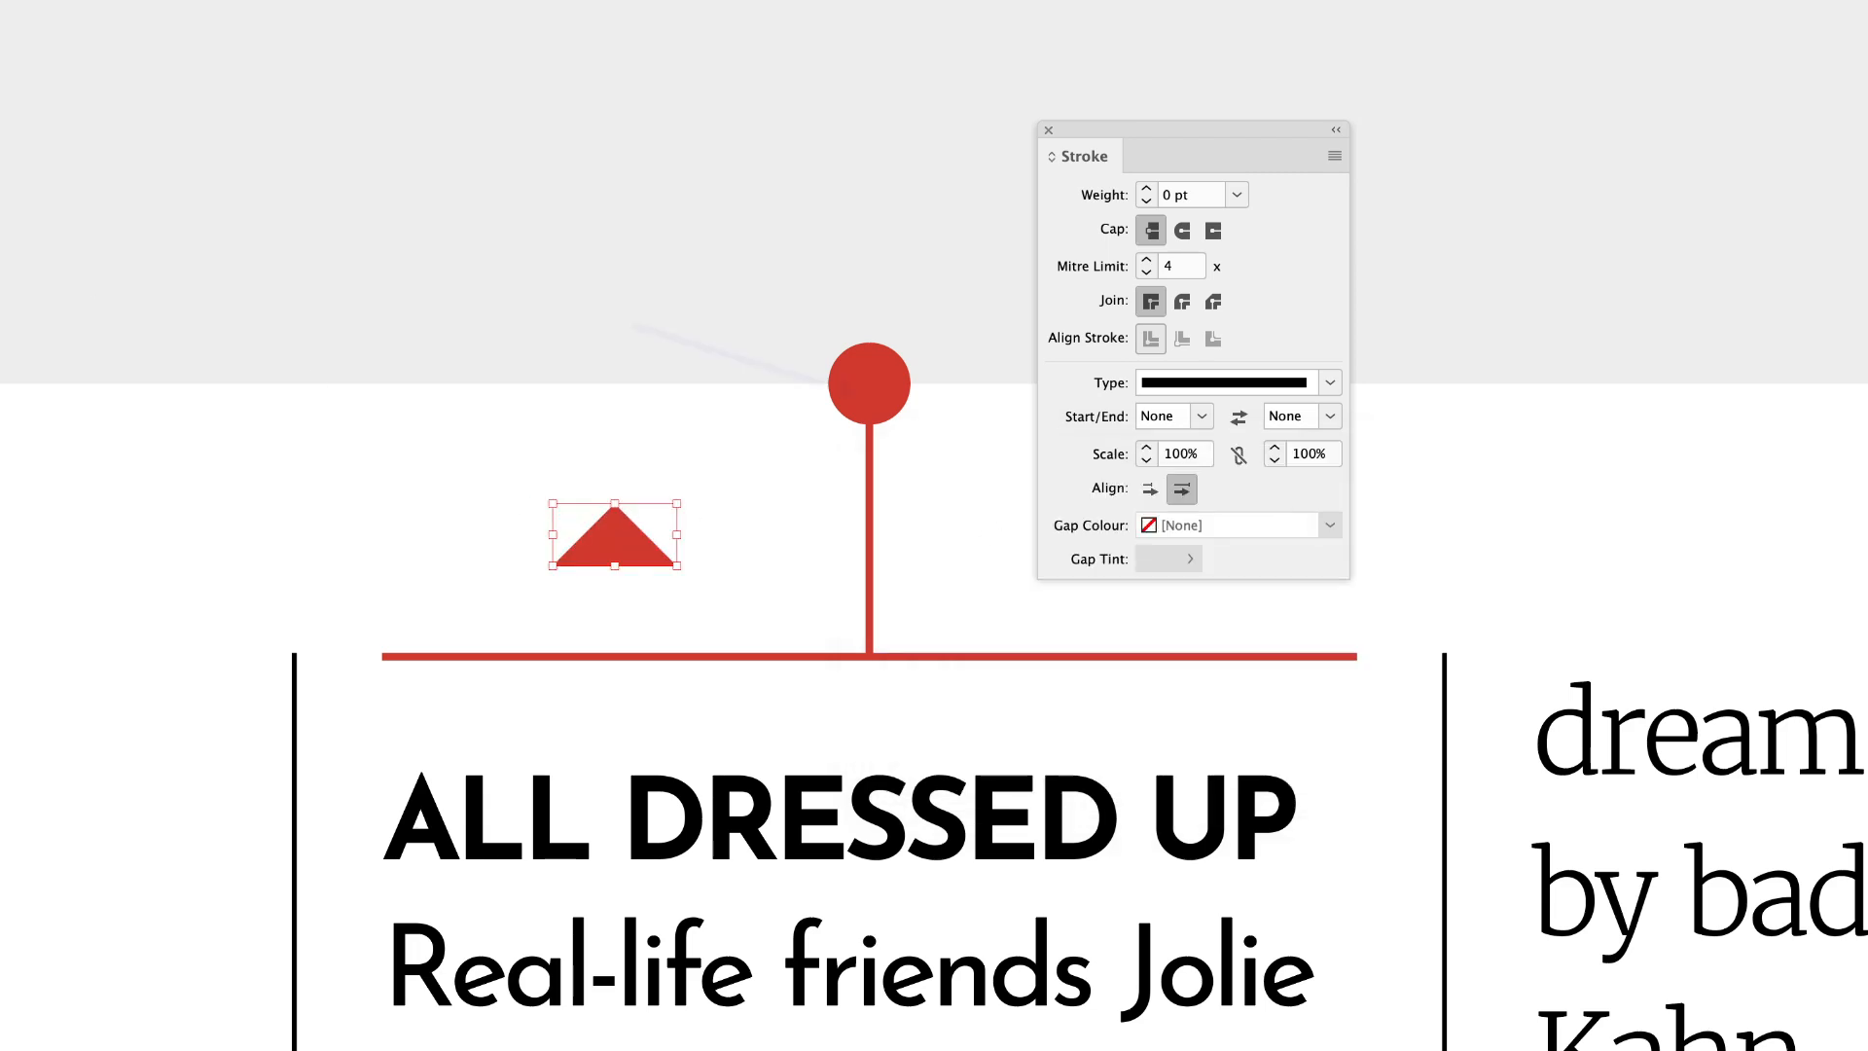
# - Centre the red triangle on the vertical line and rest its base on the horizontal line above the ALL DRESSED UP caption
pyautogui.moveTo(654, 560); pyautogui.dragTo(893, 590)
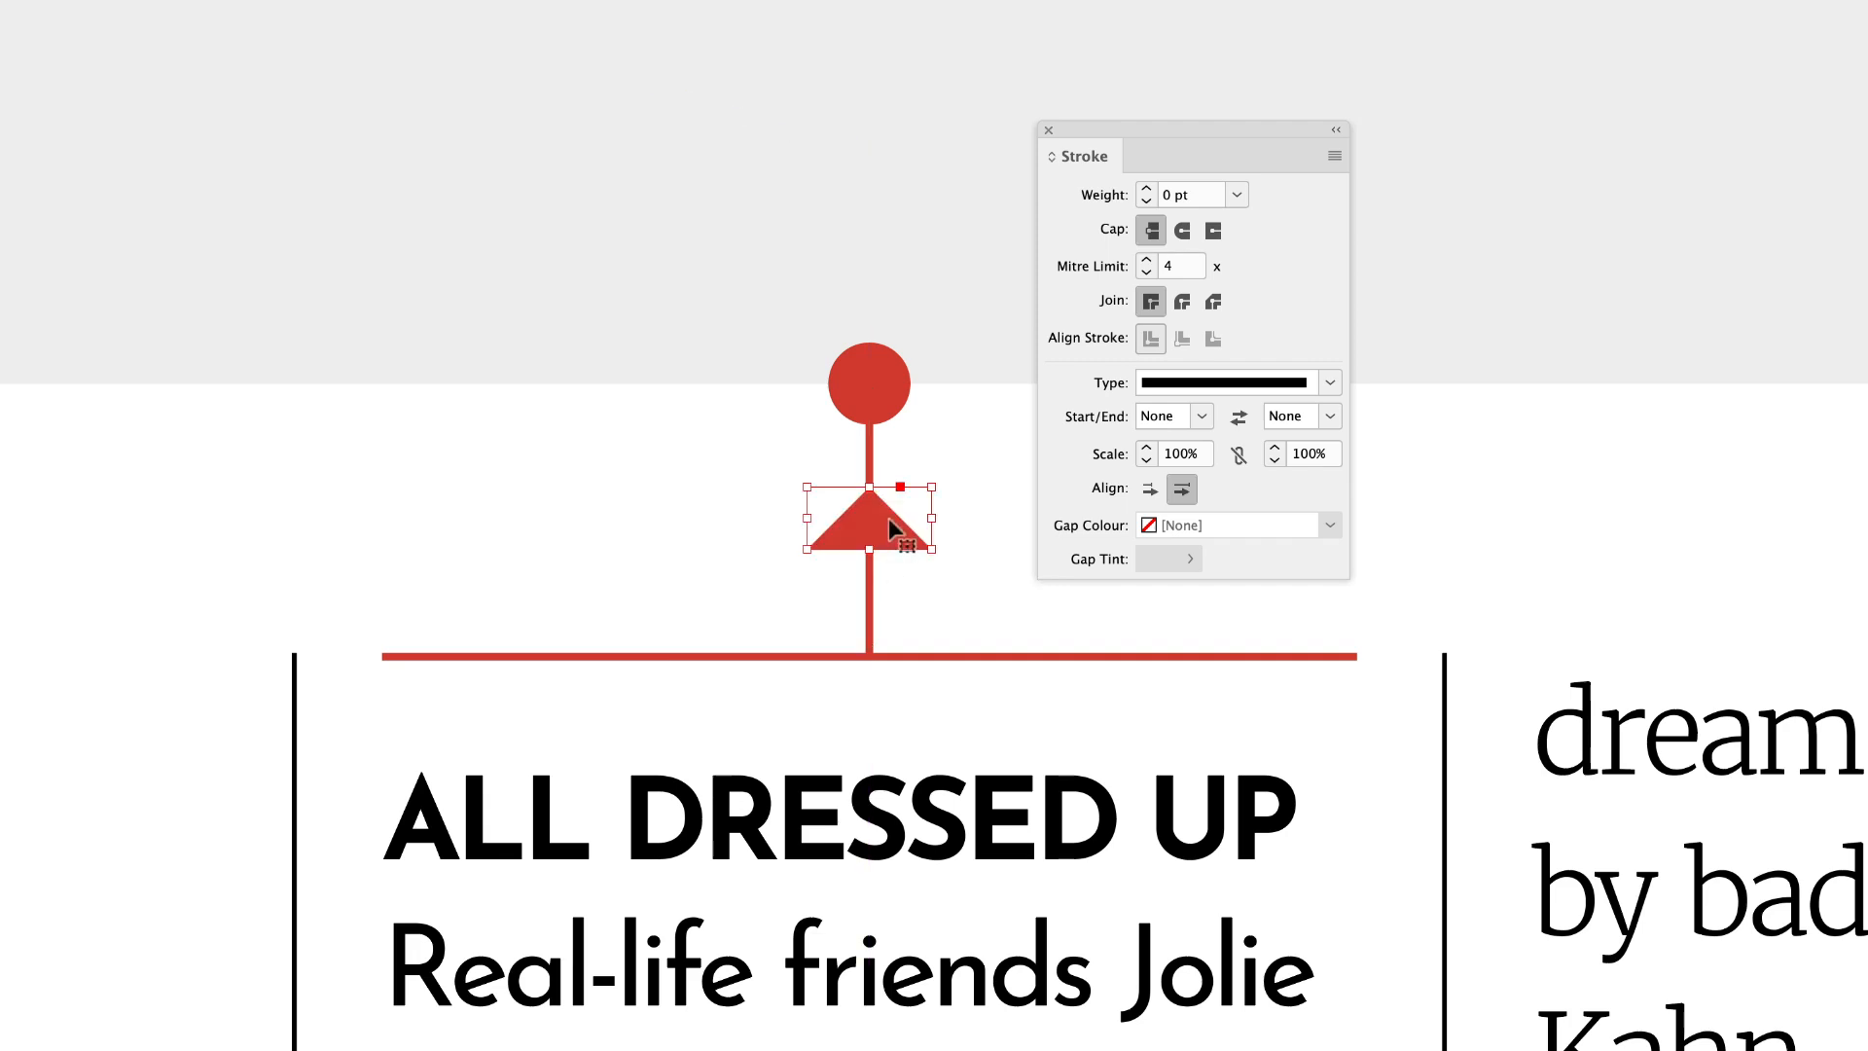
pyautogui.moveTo(886, 522); pyautogui.dragTo(889, 642)
pyautogui.click(605, 526)
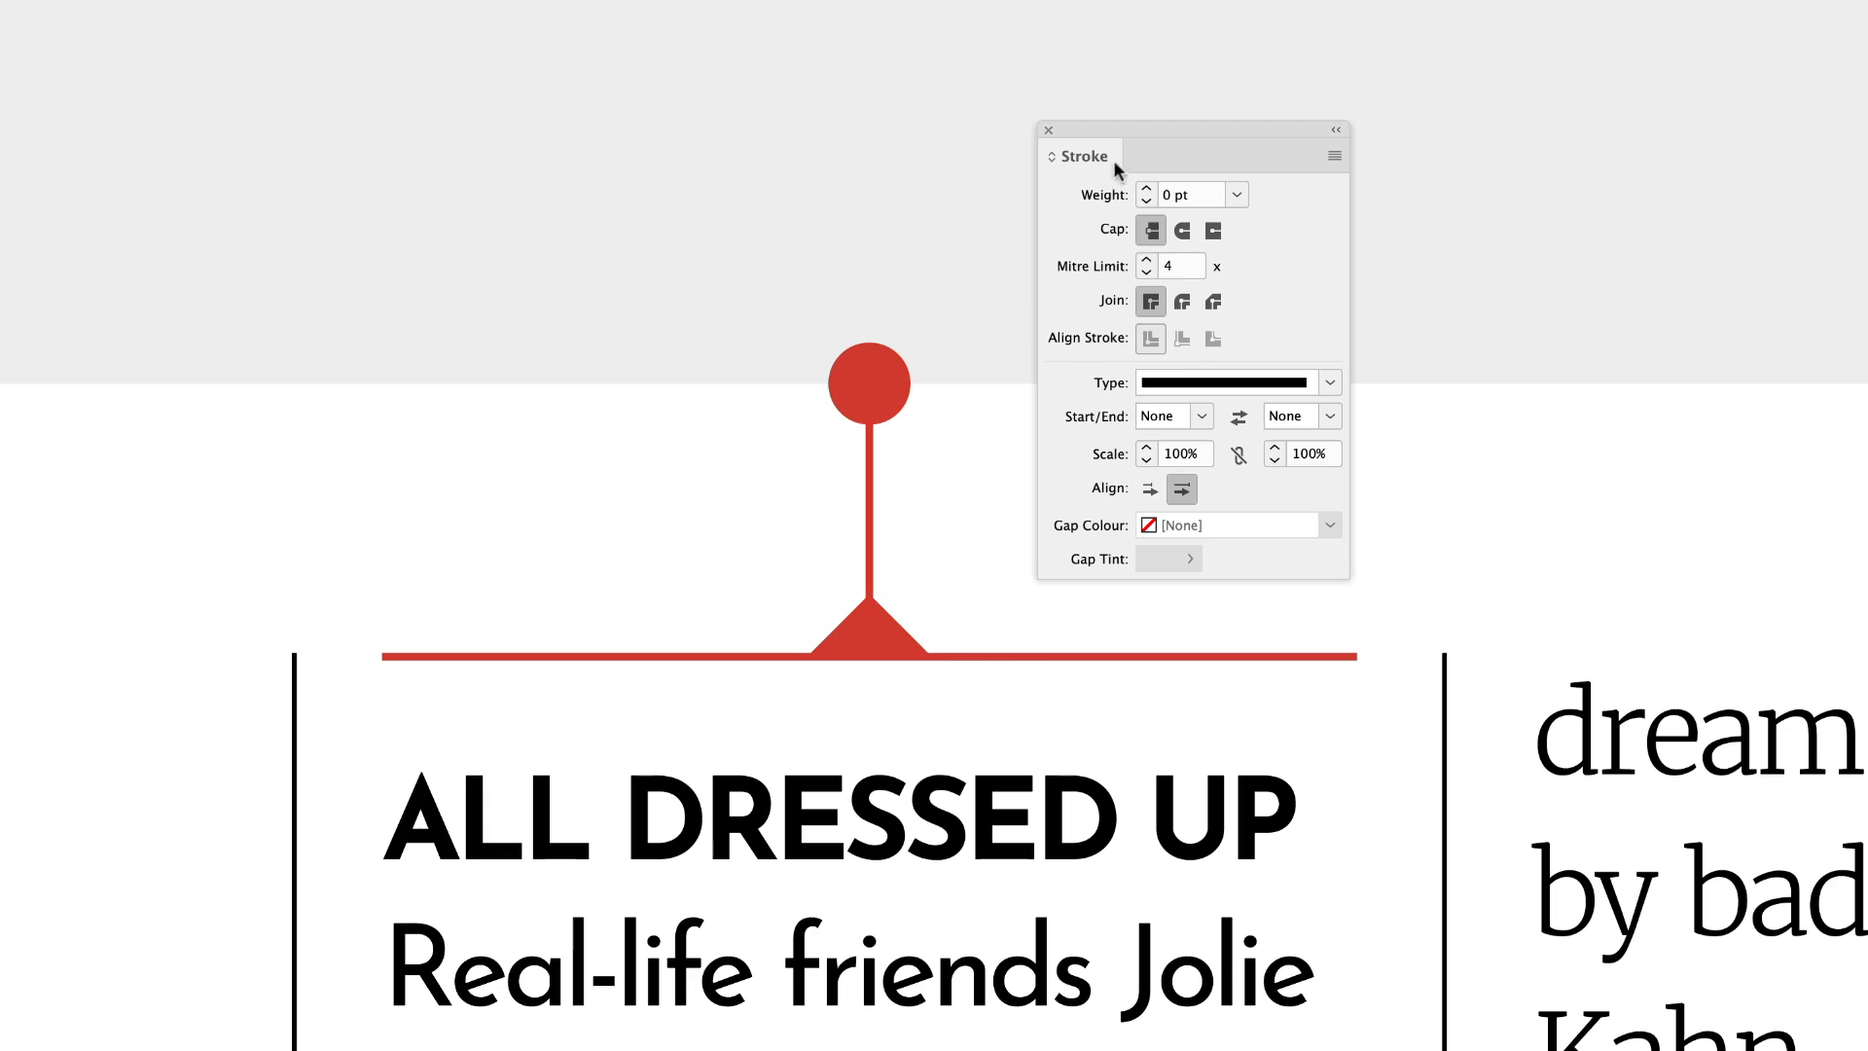
# - Group the circle-ended vertical line, the triangle and the horizontal line into one caption pointer, and copy the group
pyautogui.moveTo(1112, 125); pyautogui.dragTo(1514, 29)
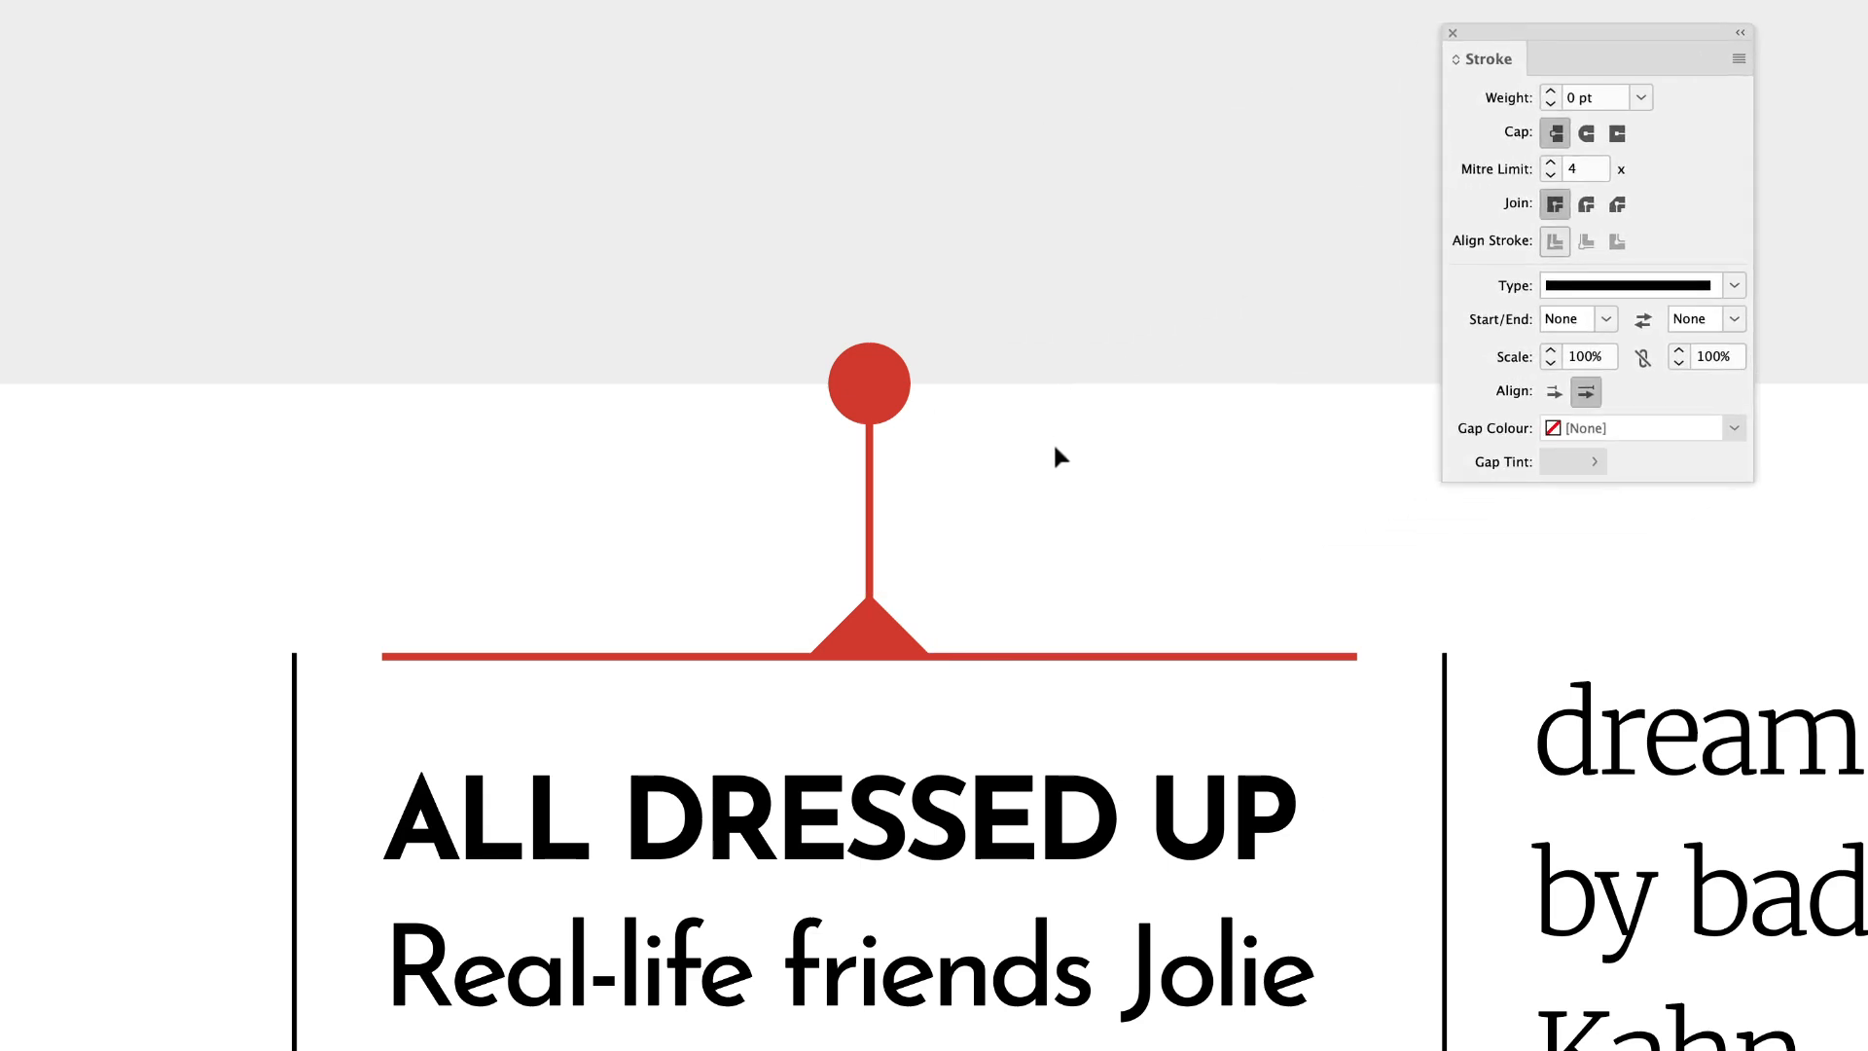
pyautogui.click(882, 417)
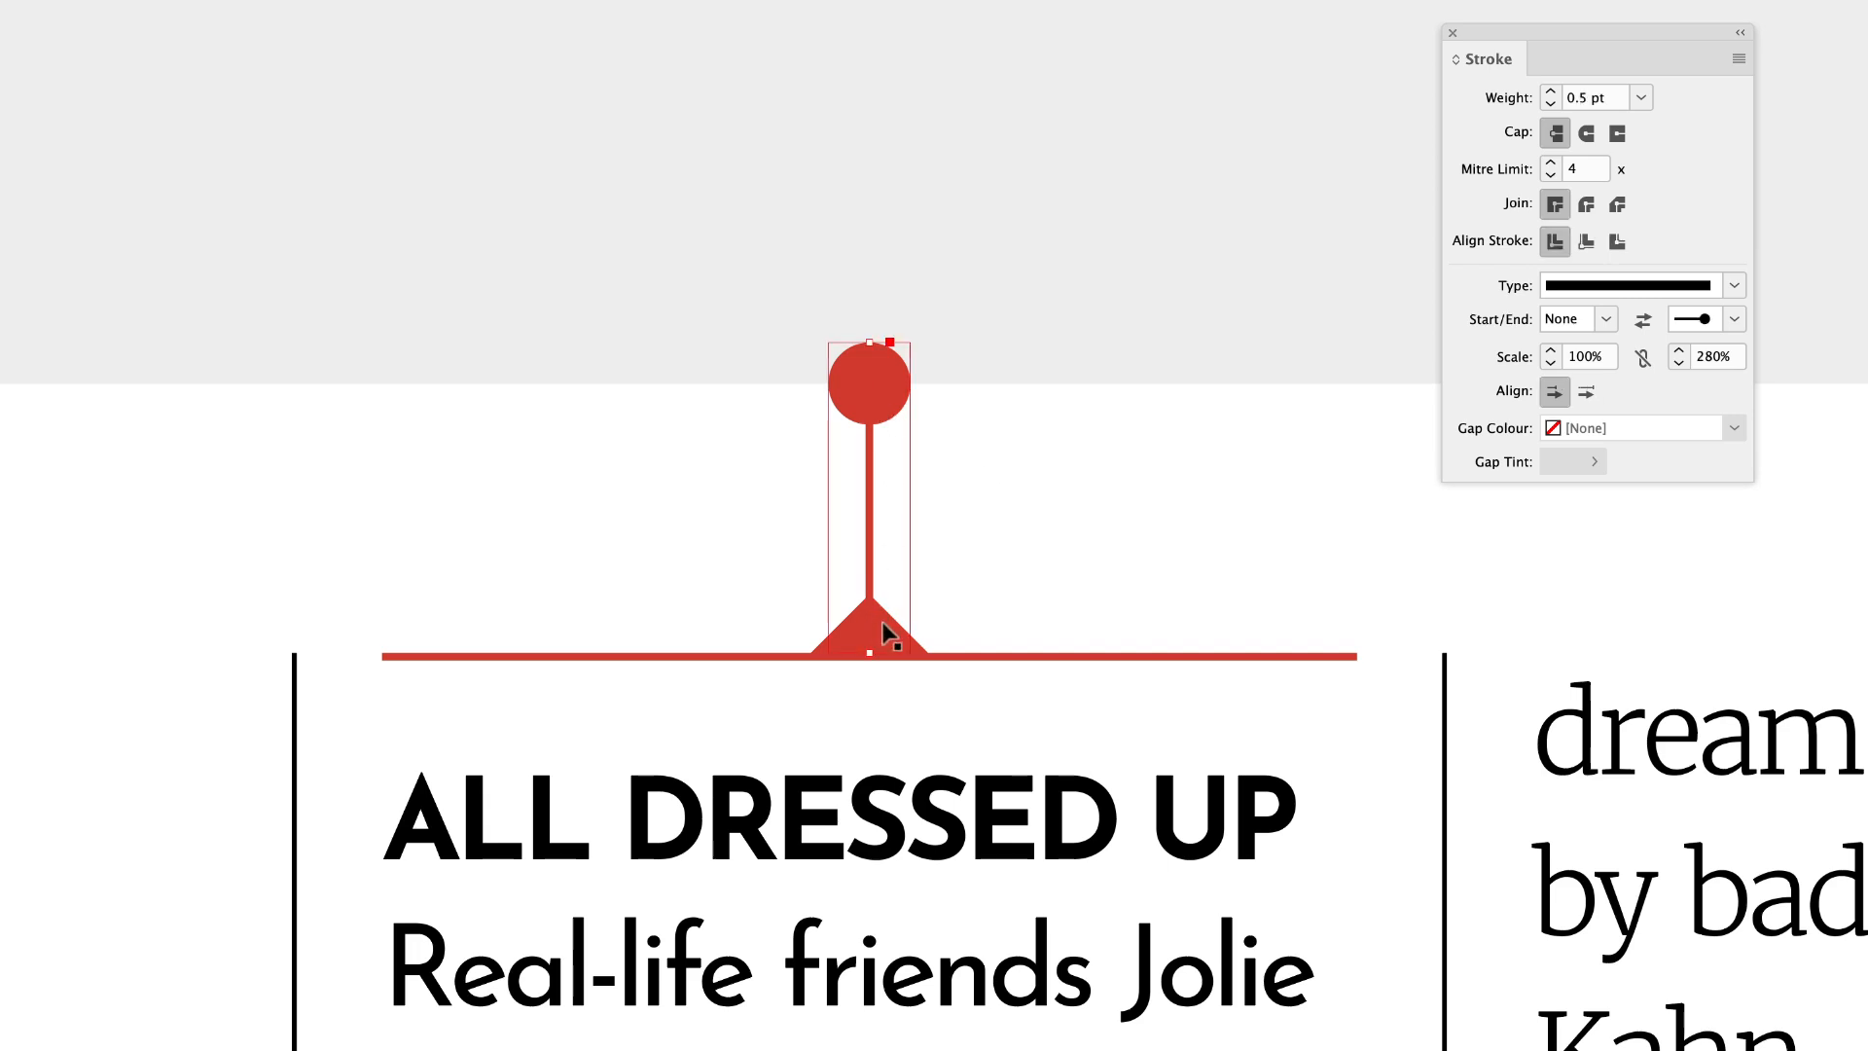
pyautogui.keyDown('shift'); pyautogui.click(903, 634); pyautogui.keyUp('shift')
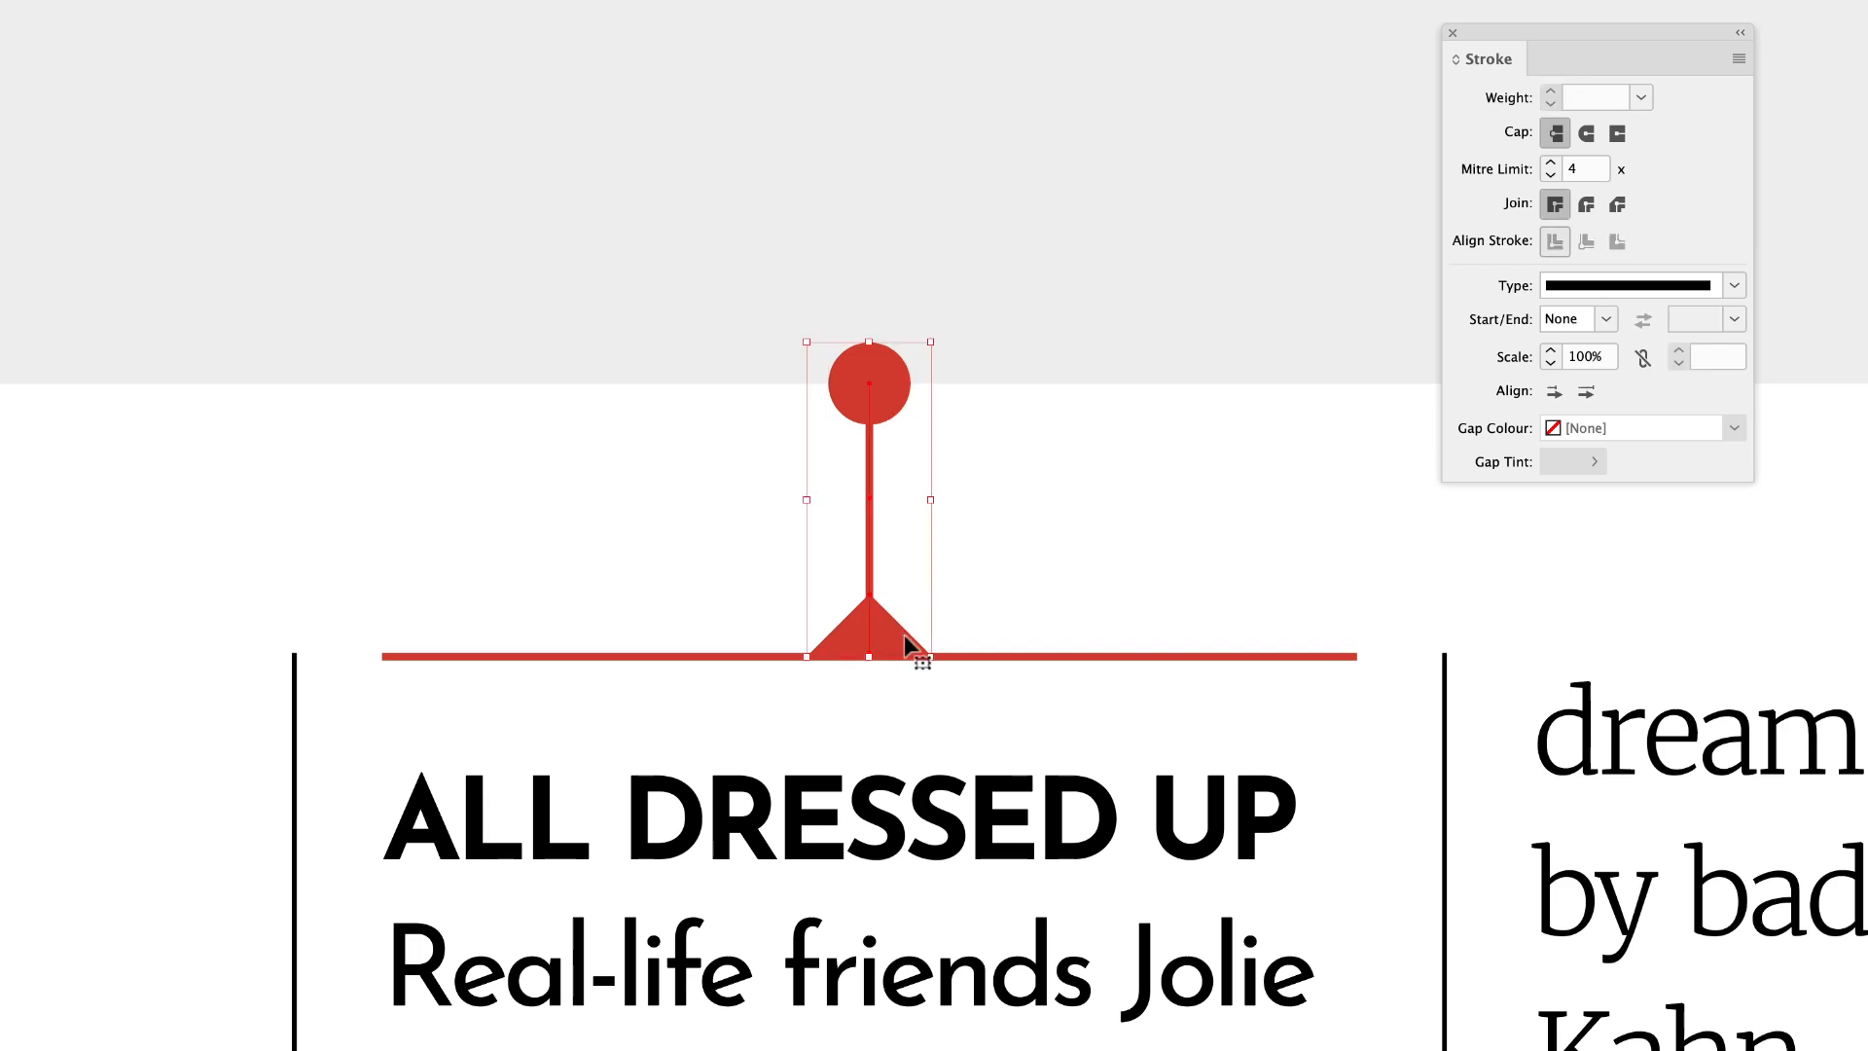
pyautogui.keyDown('shift'); pyautogui.click(1083, 659); pyautogui.keyUp('shift')
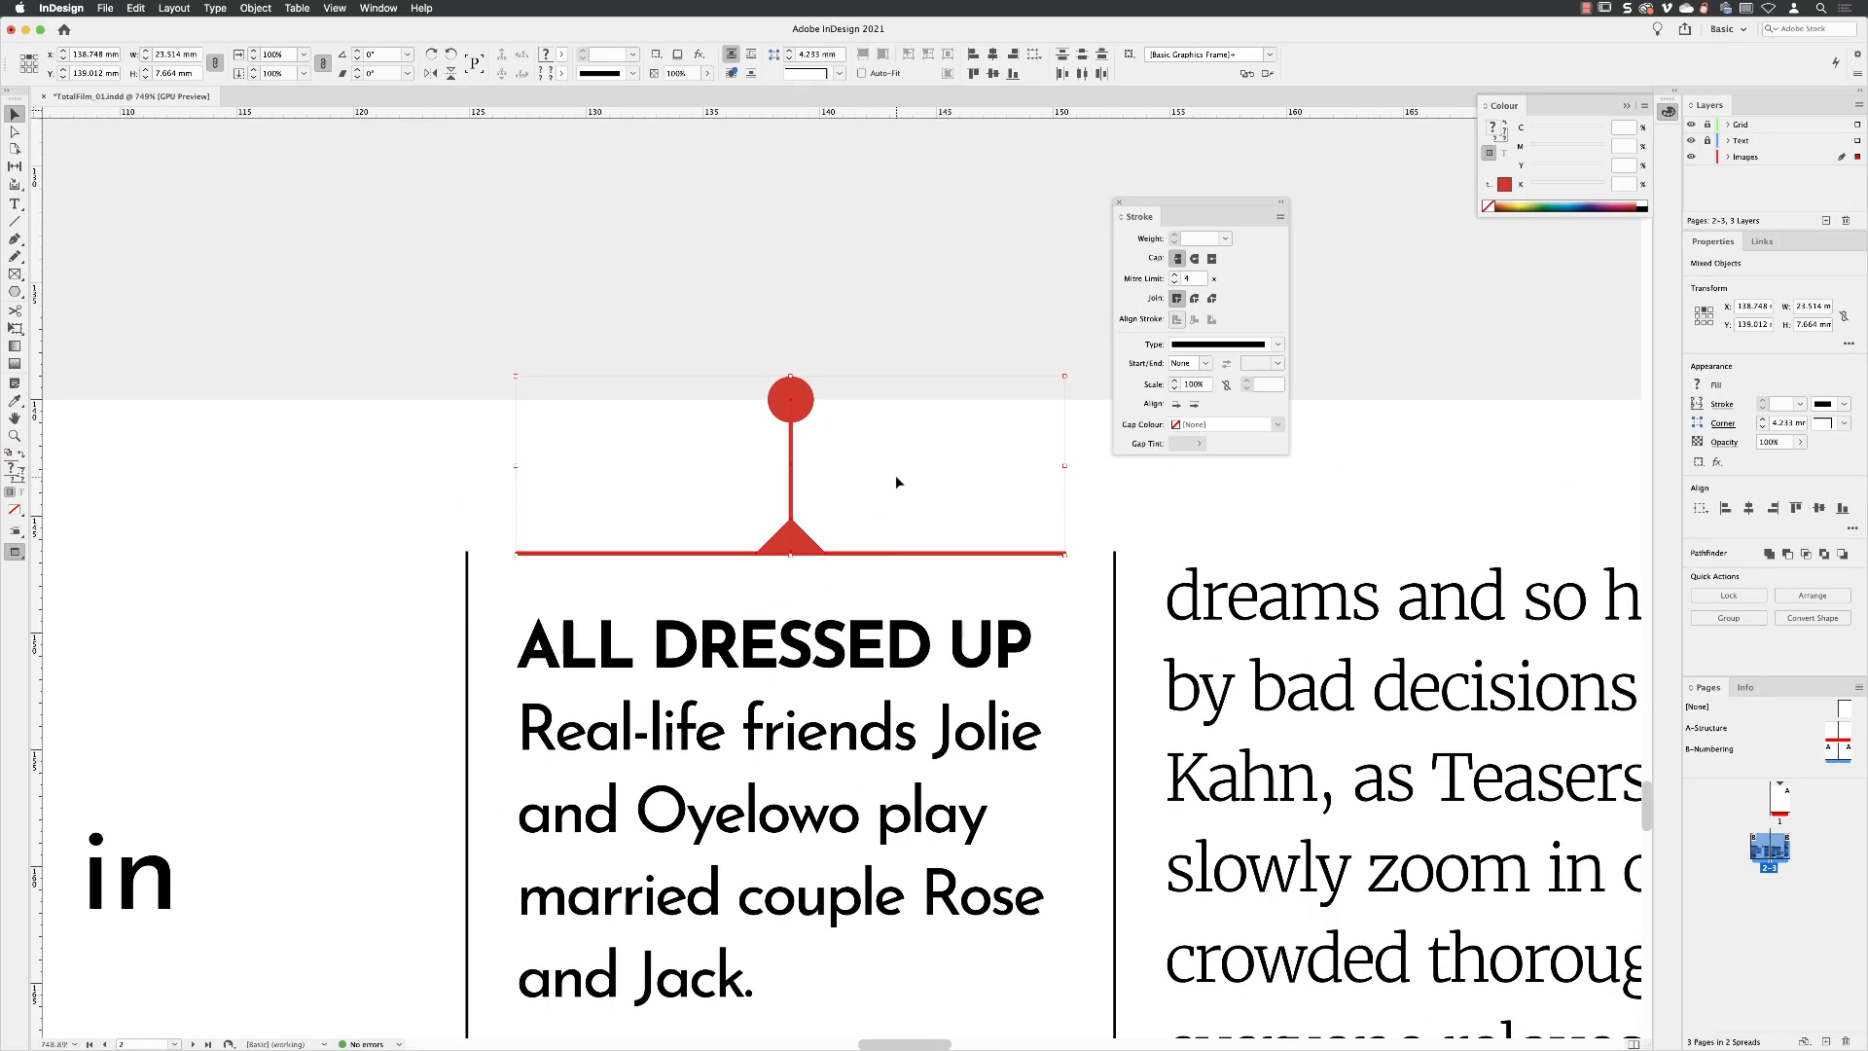
pyautogui.click(256, 9)
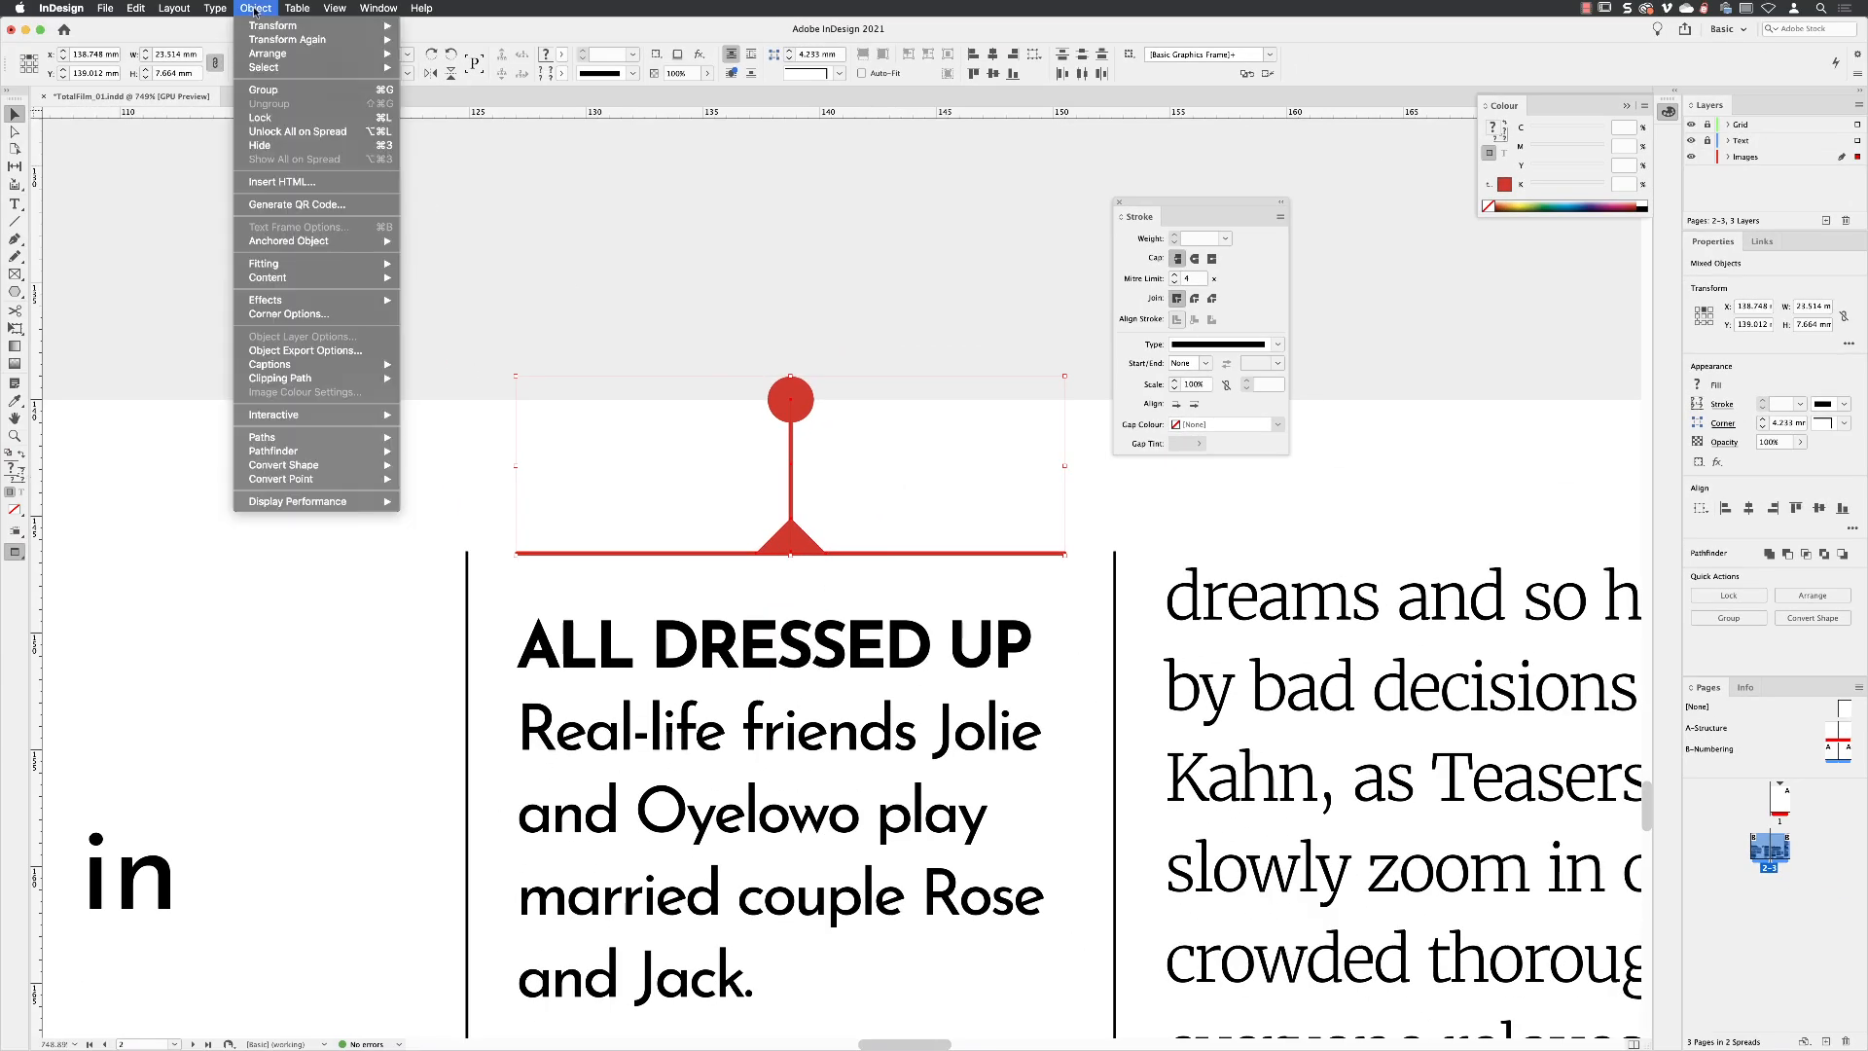
pyautogui.click(270, 91)
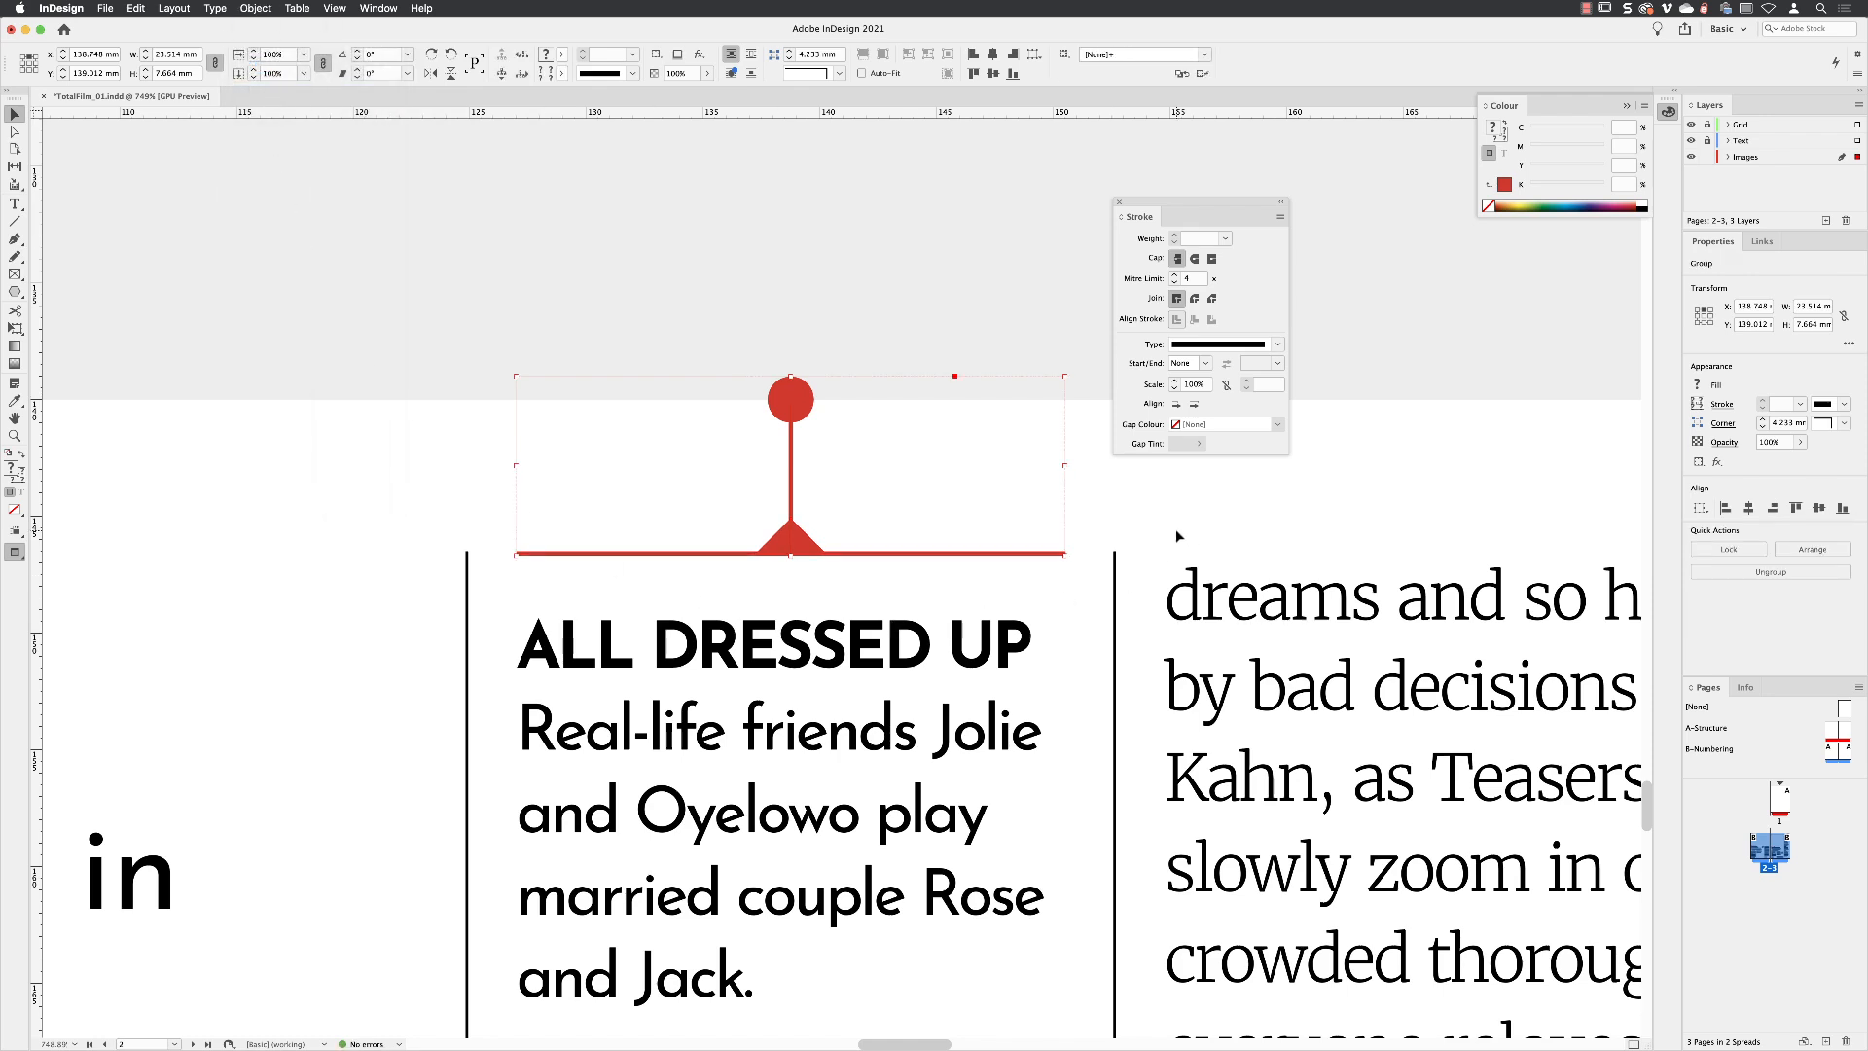
pyautogui.click(135, 8)
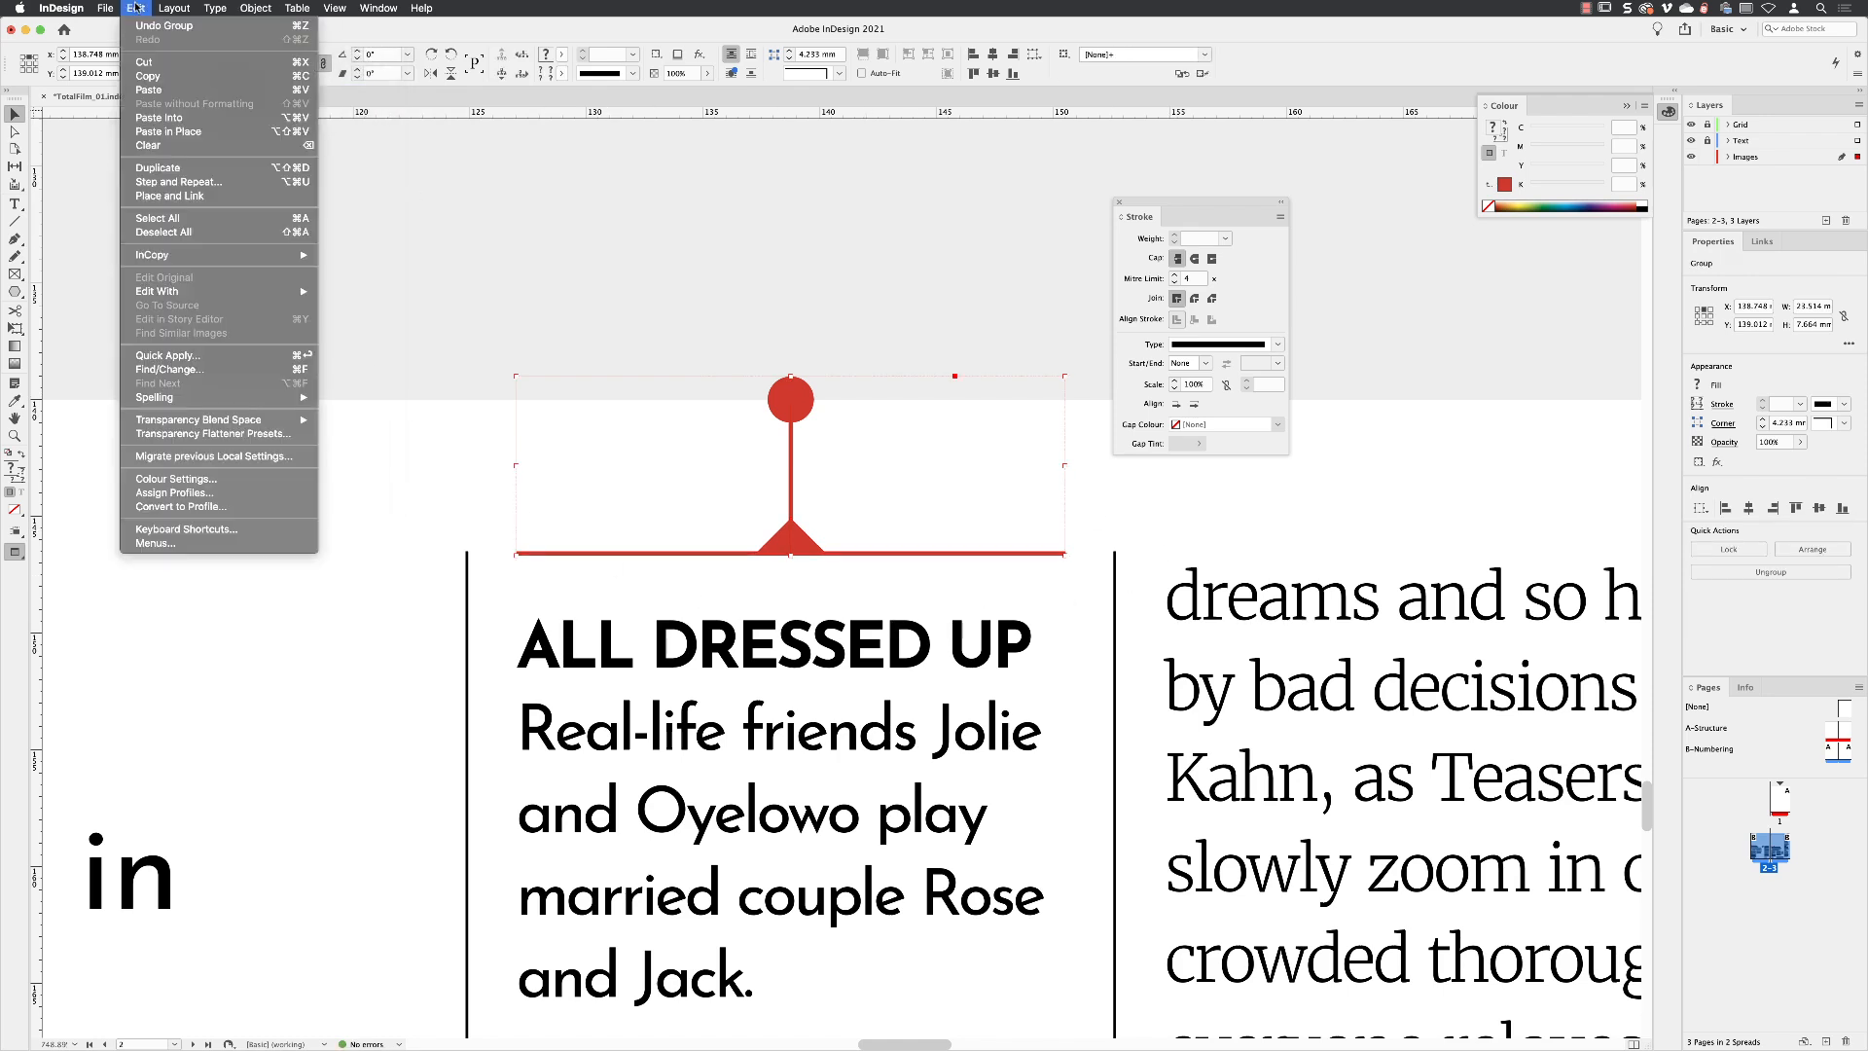
pyautogui.click(282, 318)
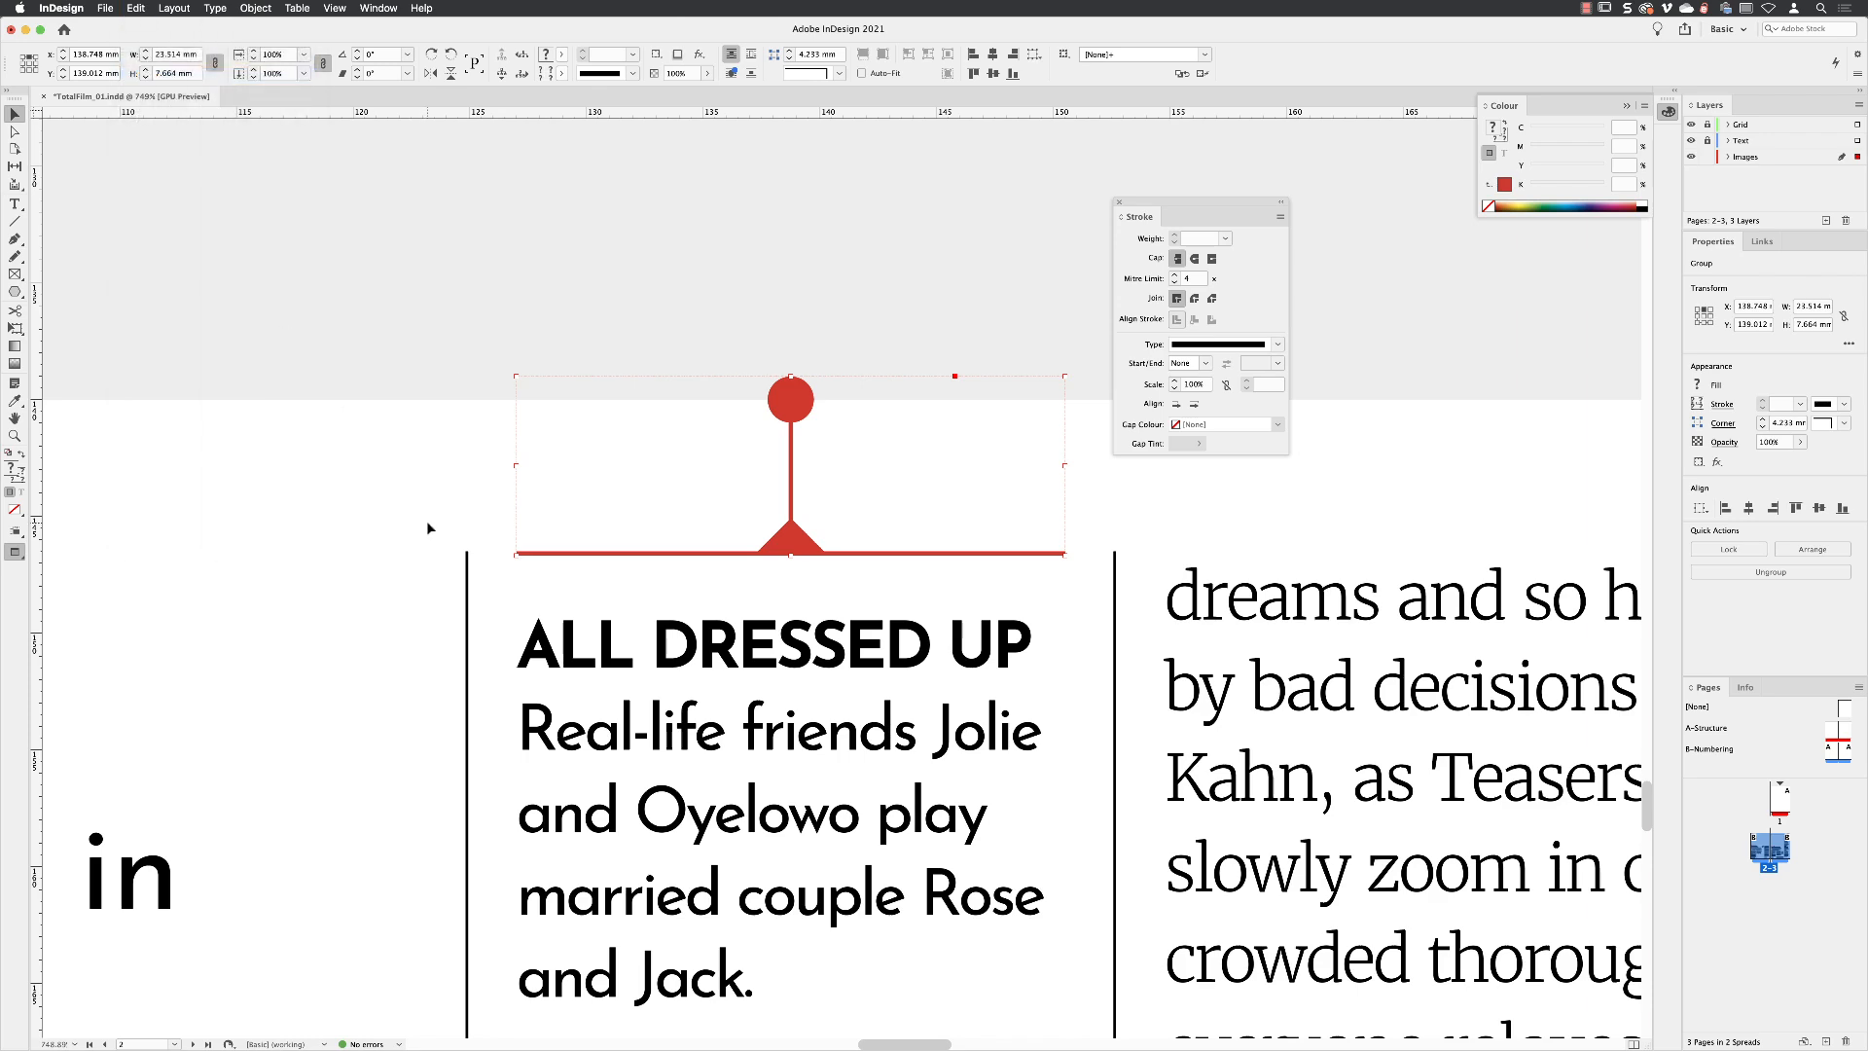
# - Paste the caption pointer between the grey picture frame and the GOLD-EN ROLES caption, aligned to the column guides and baseline grid
pyautogui.click(342, 6)
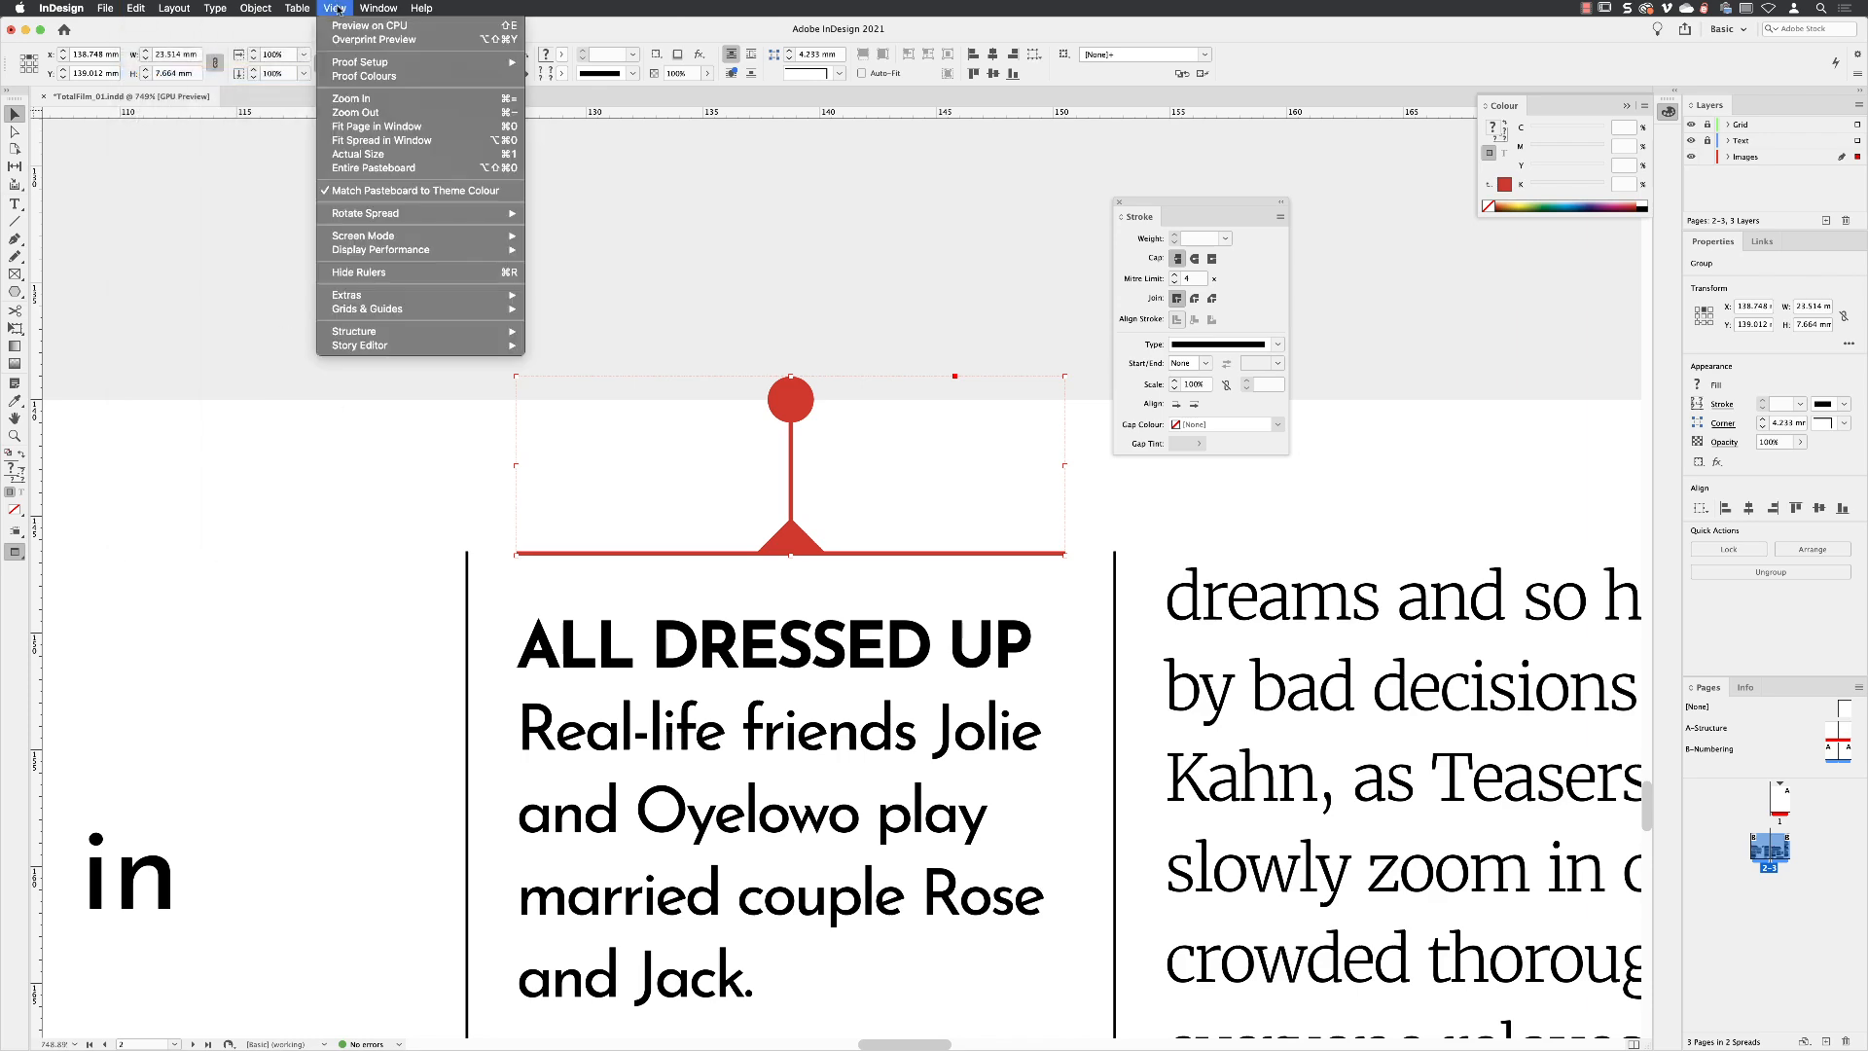
pyautogui.click(385, 142)
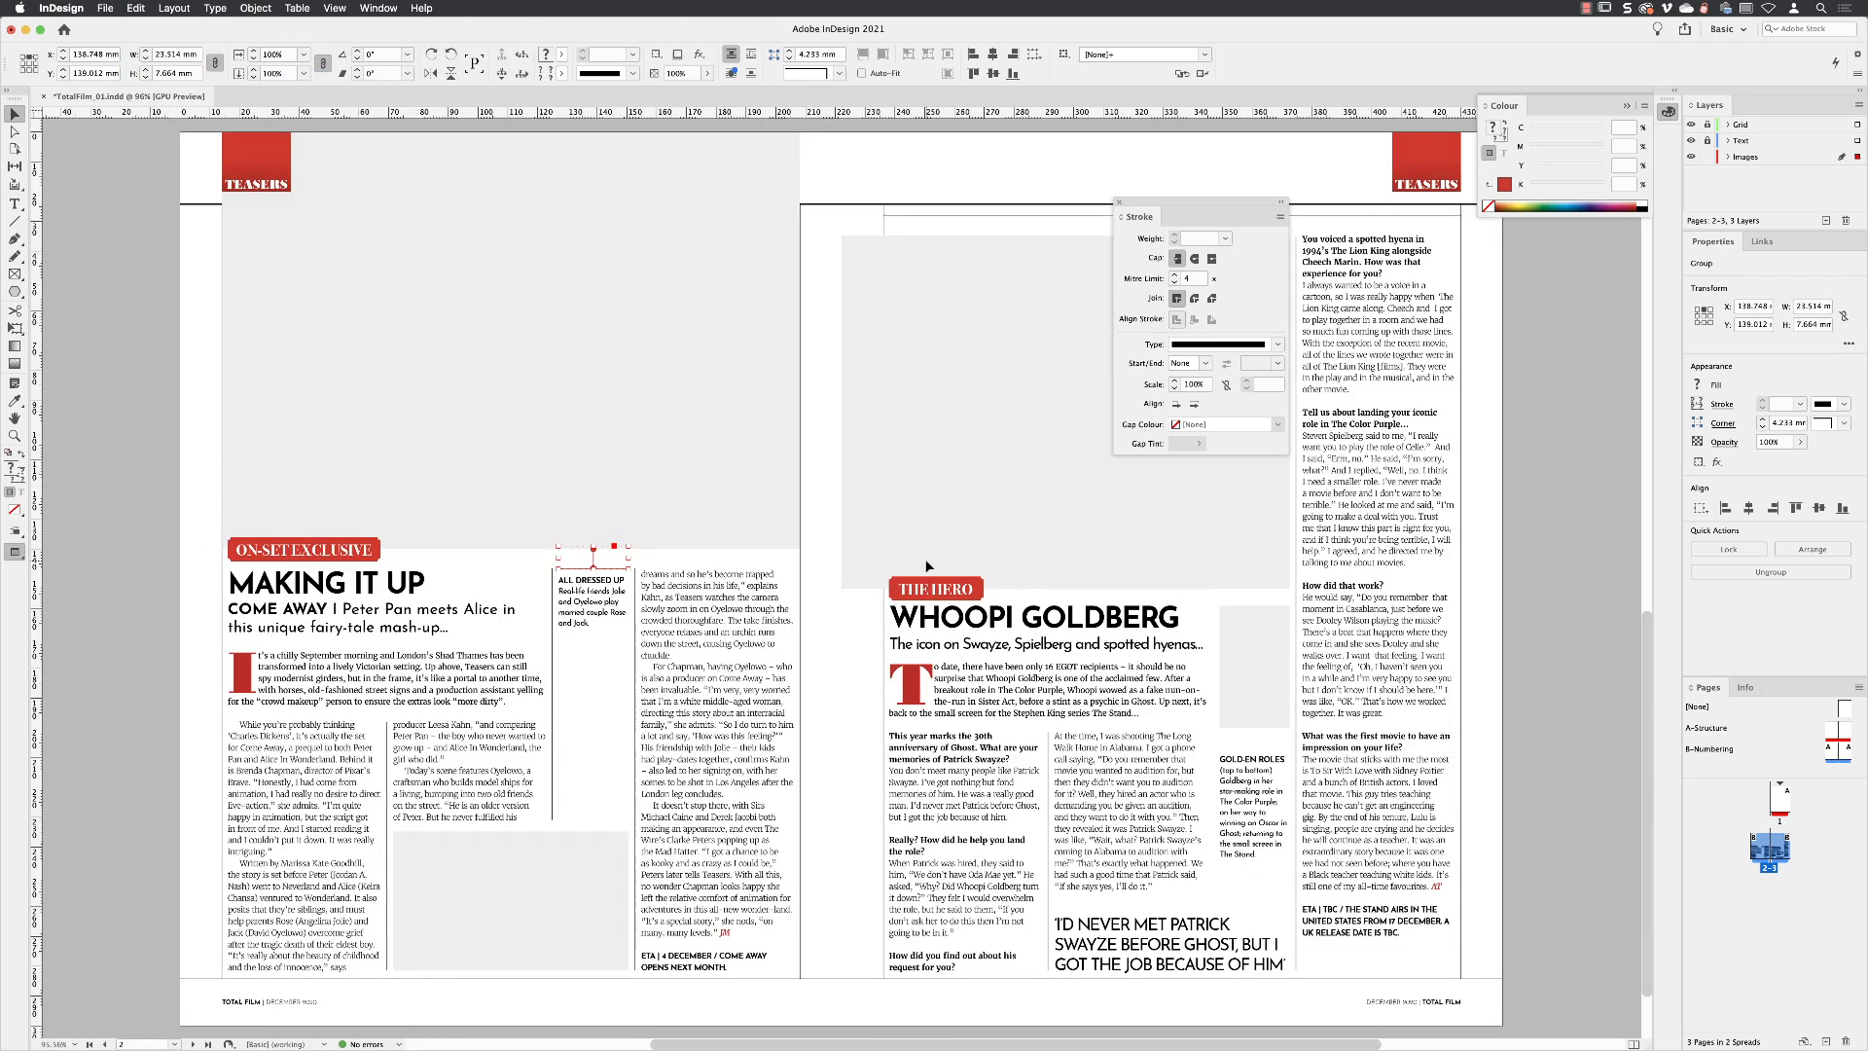
pyautogui.click(1585, 681)
pyautogui.click(15, 435)
pyautogui.moveTo(1251, 752); pyautogui.dragTo(1366, 732)
pyautogui.moveTo(1249, 681); pyautogui.dragTo(1719, 644)
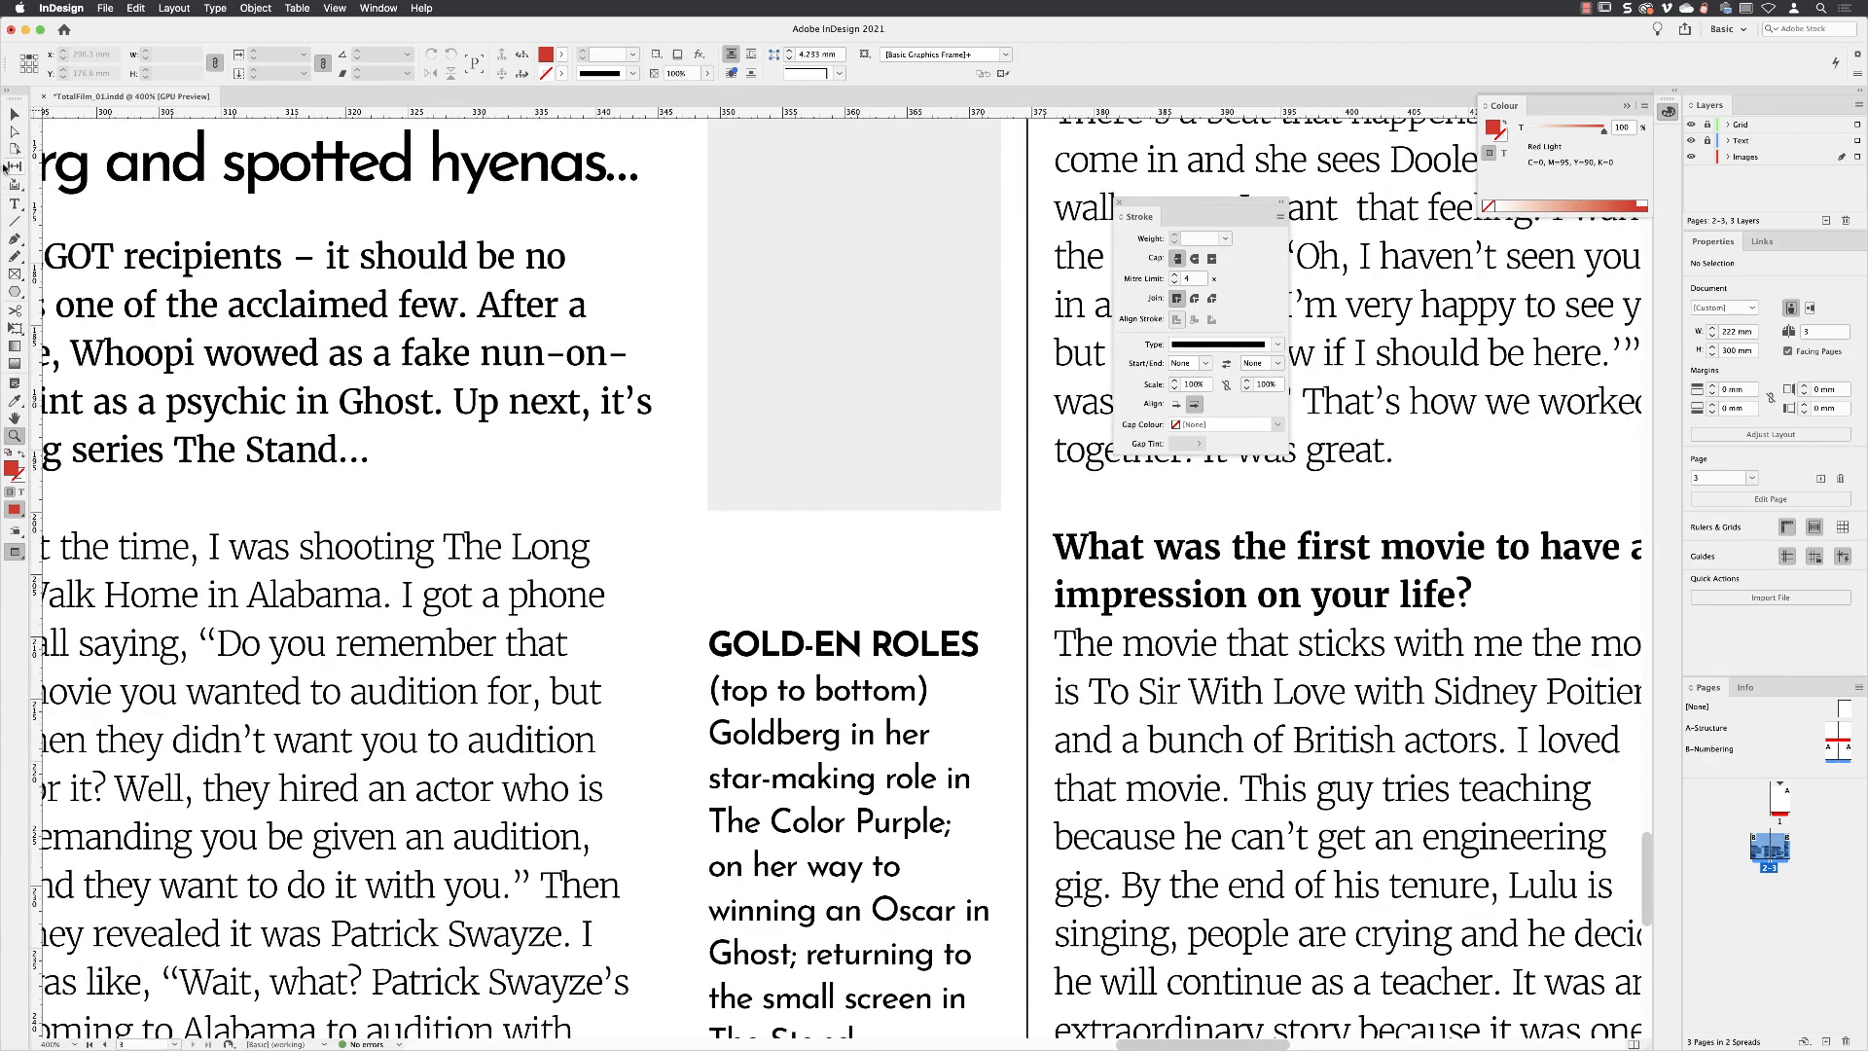
pyautogui.click(135, 9)
pyautogui.click(150, 88)
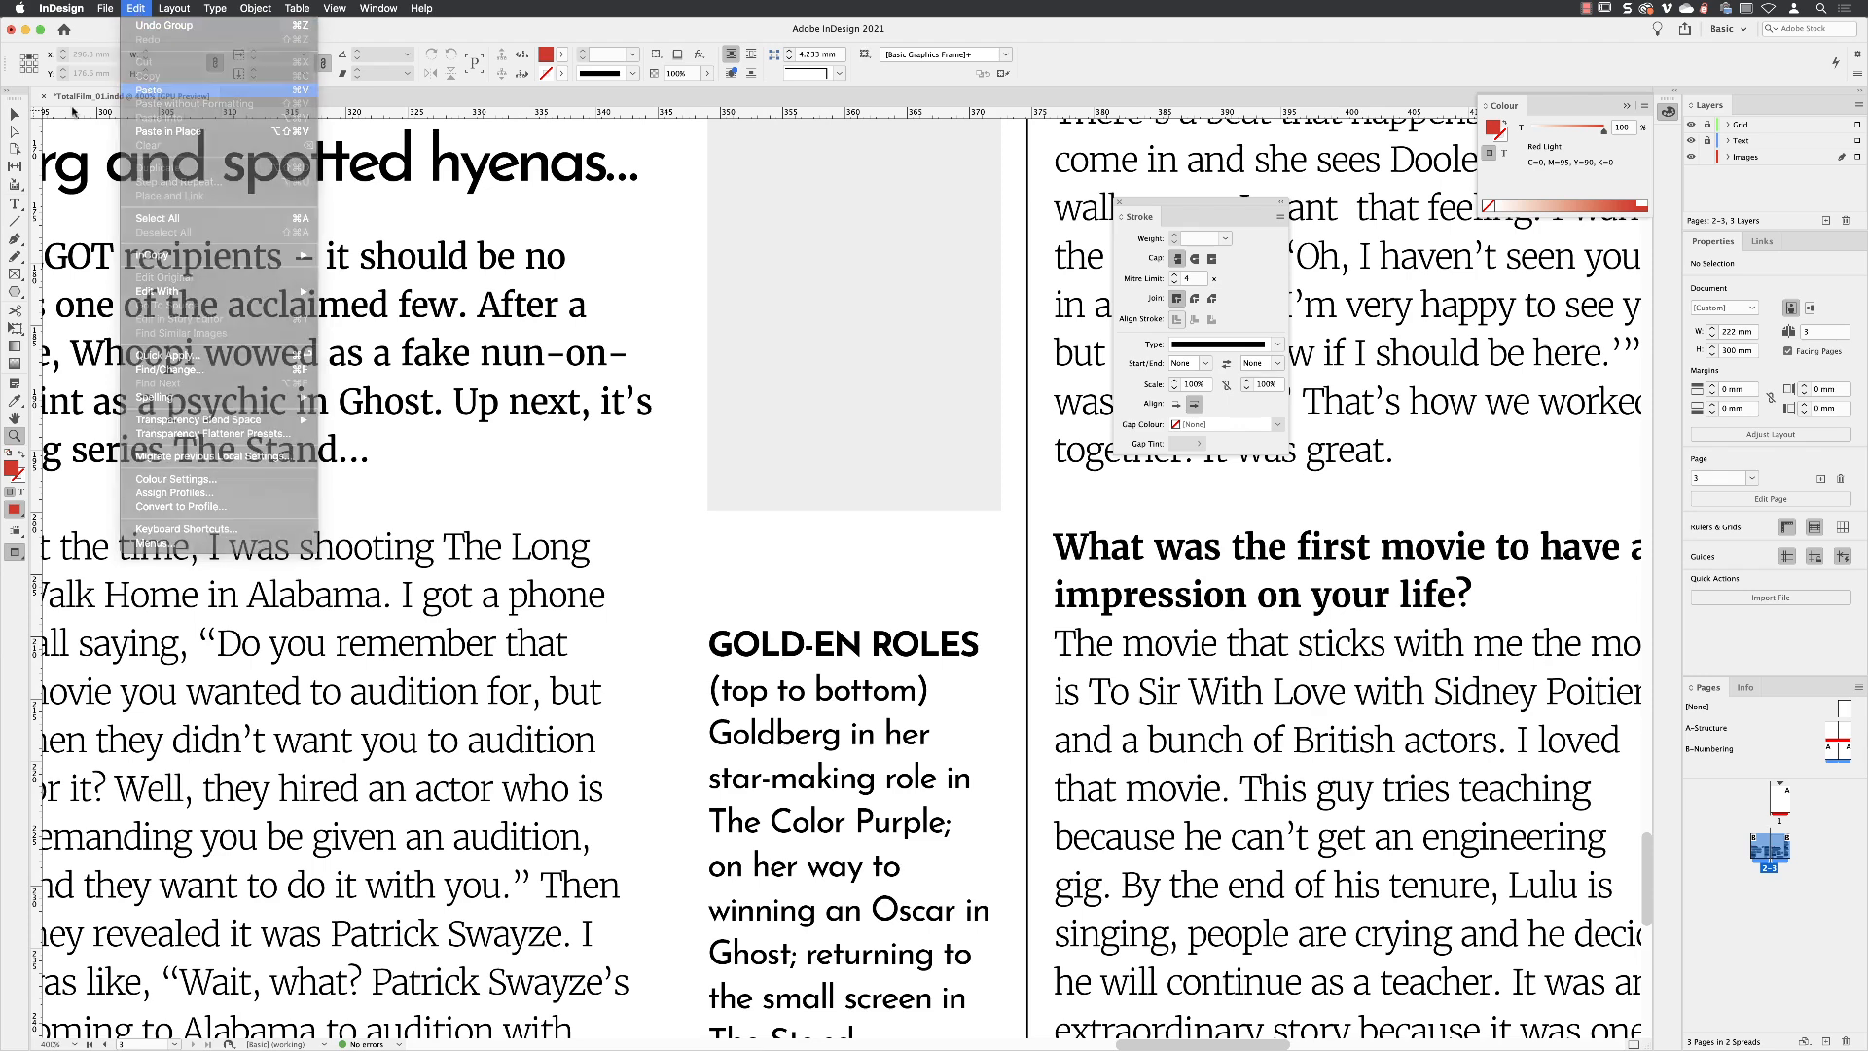
pyautogui.press('v')
pyautogui.press('w')
pyautogui.moveTo(841, 616); pyautogui.dragTo(855, 599)
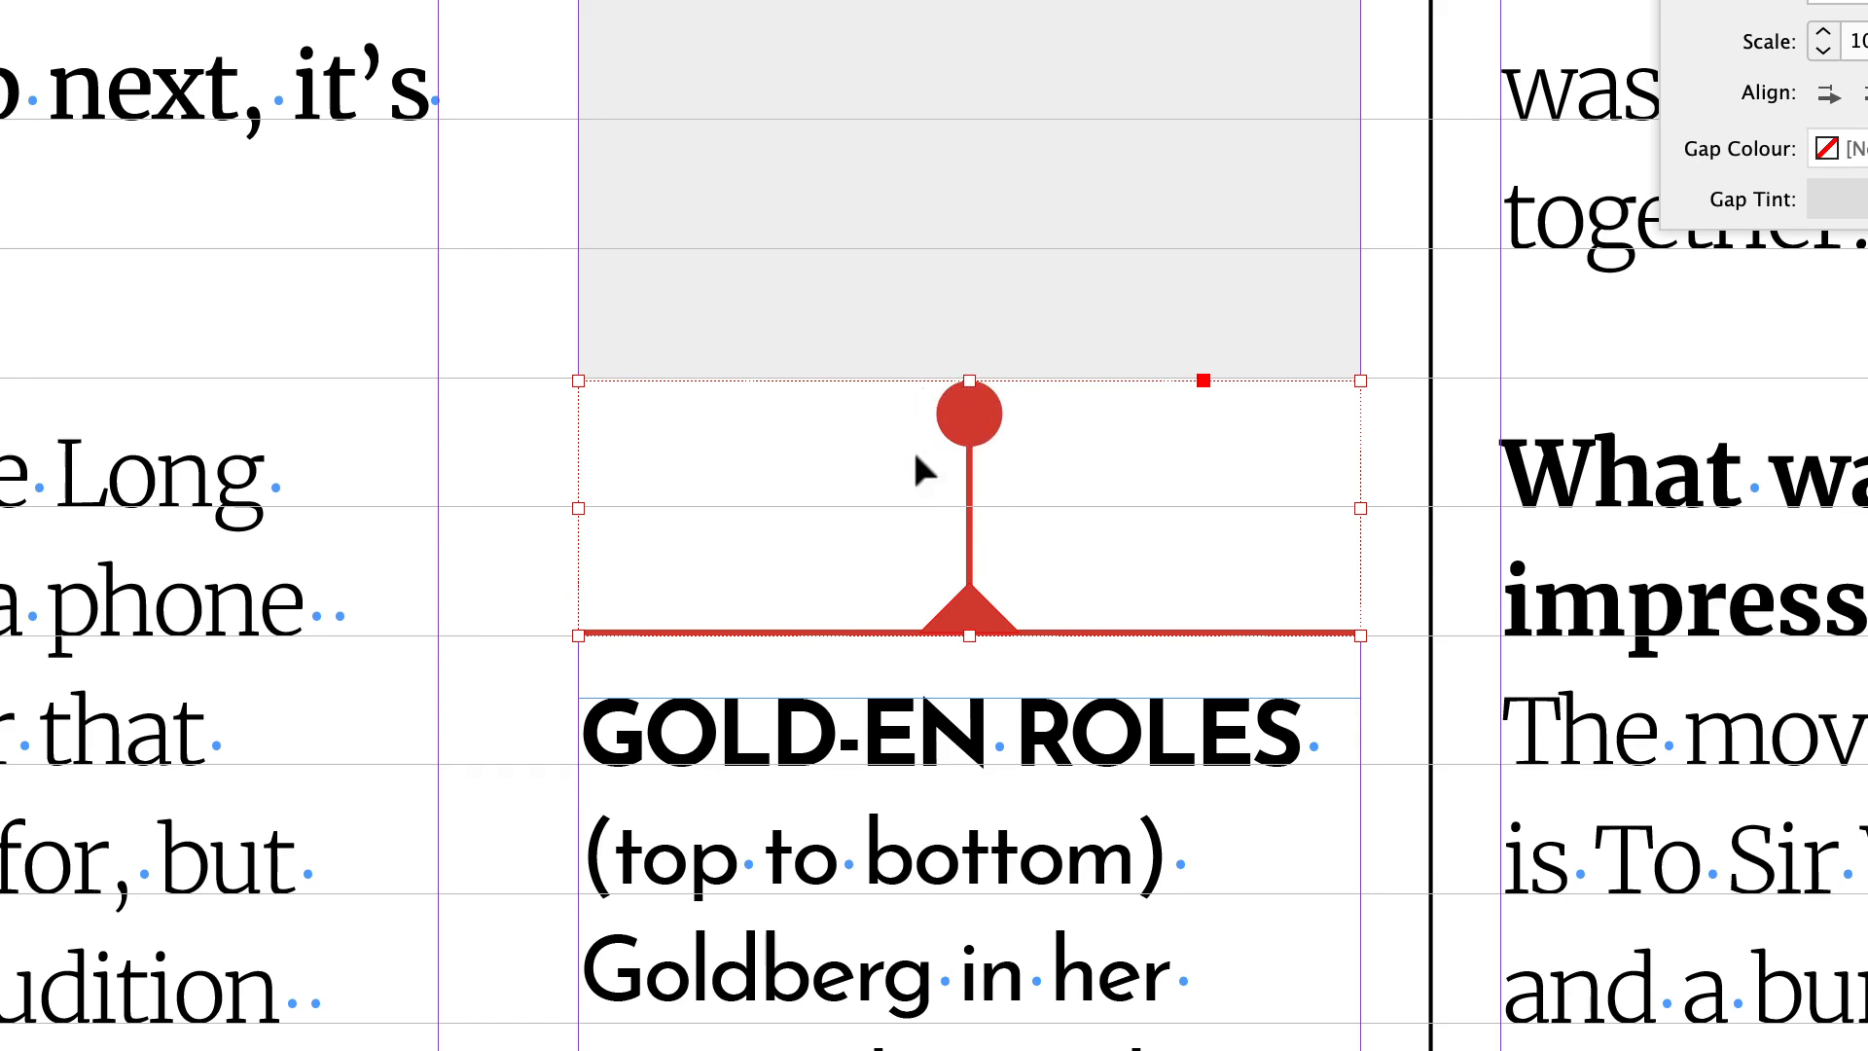
# - Lengthen the vertical line inside the pasted pointer group so its circle is centred on the grey picture frame's lower edge
pyautogui.doubleClick(973, 487)
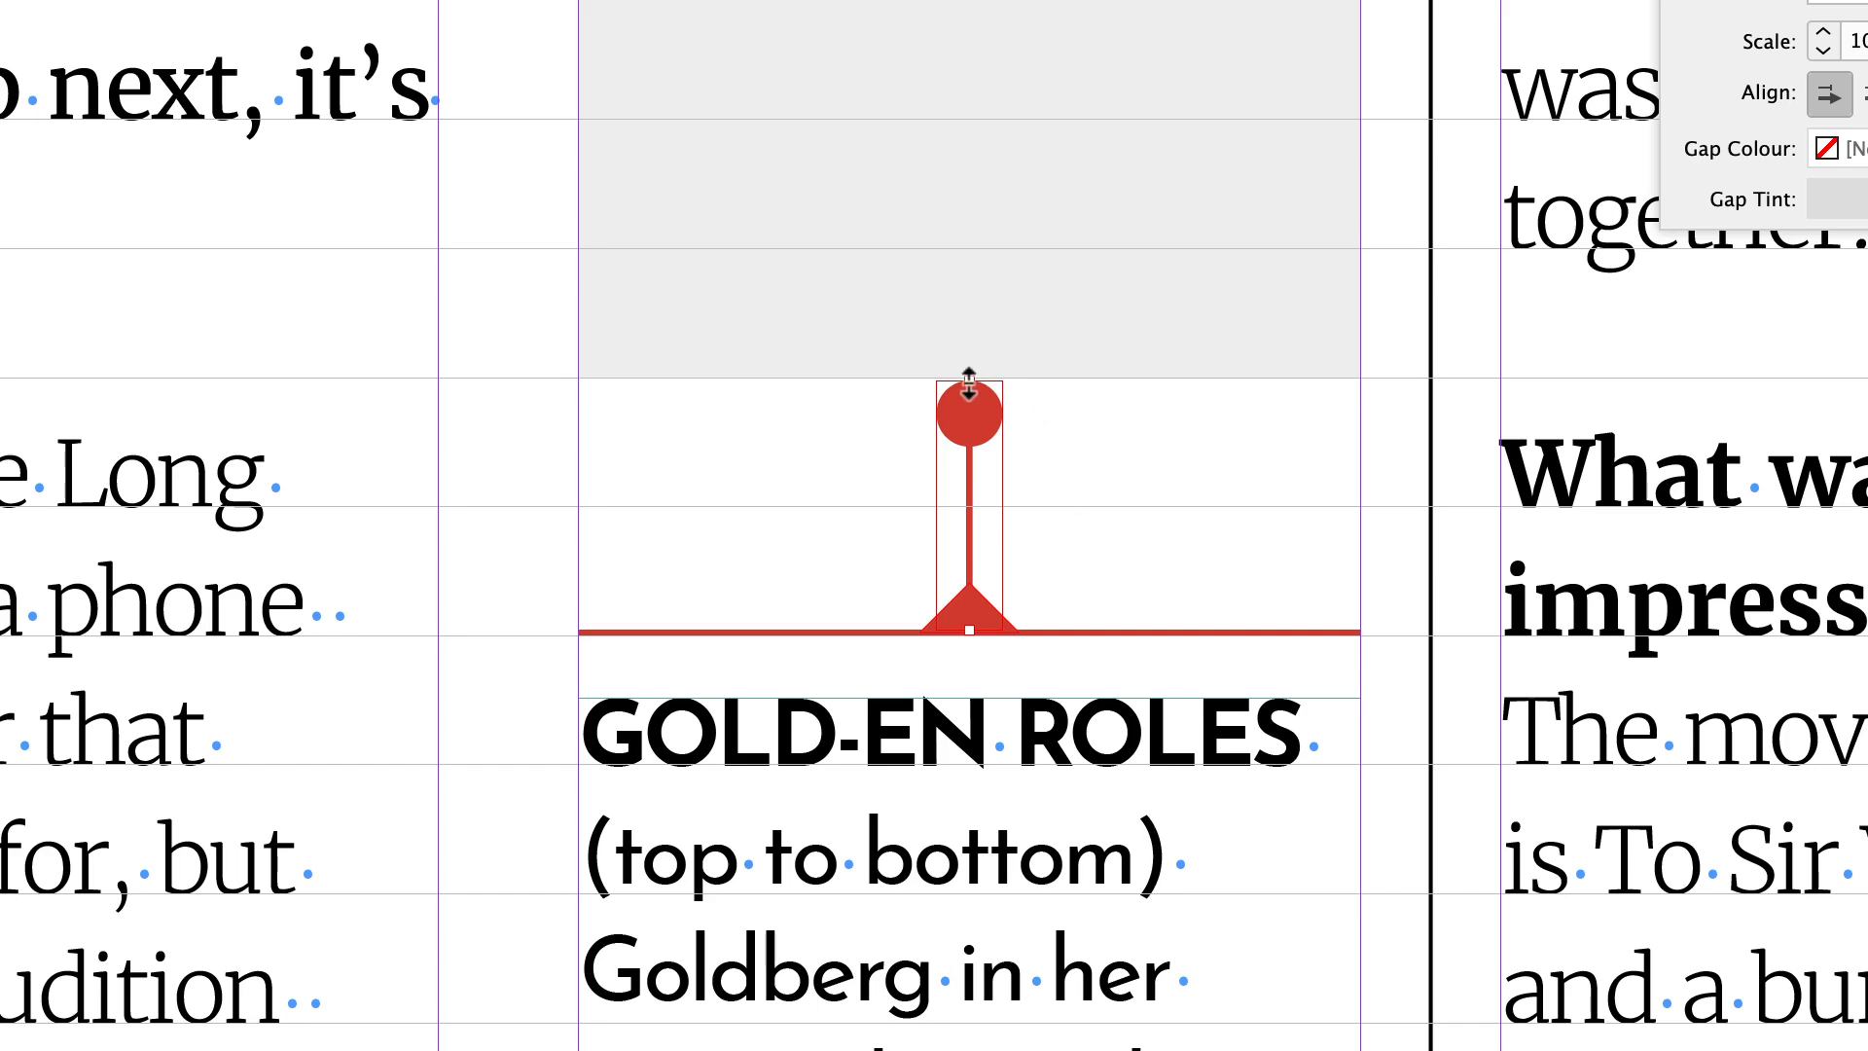
pyautogui.moveTo(969, 382); pyautogui.dragTo(967, 347)
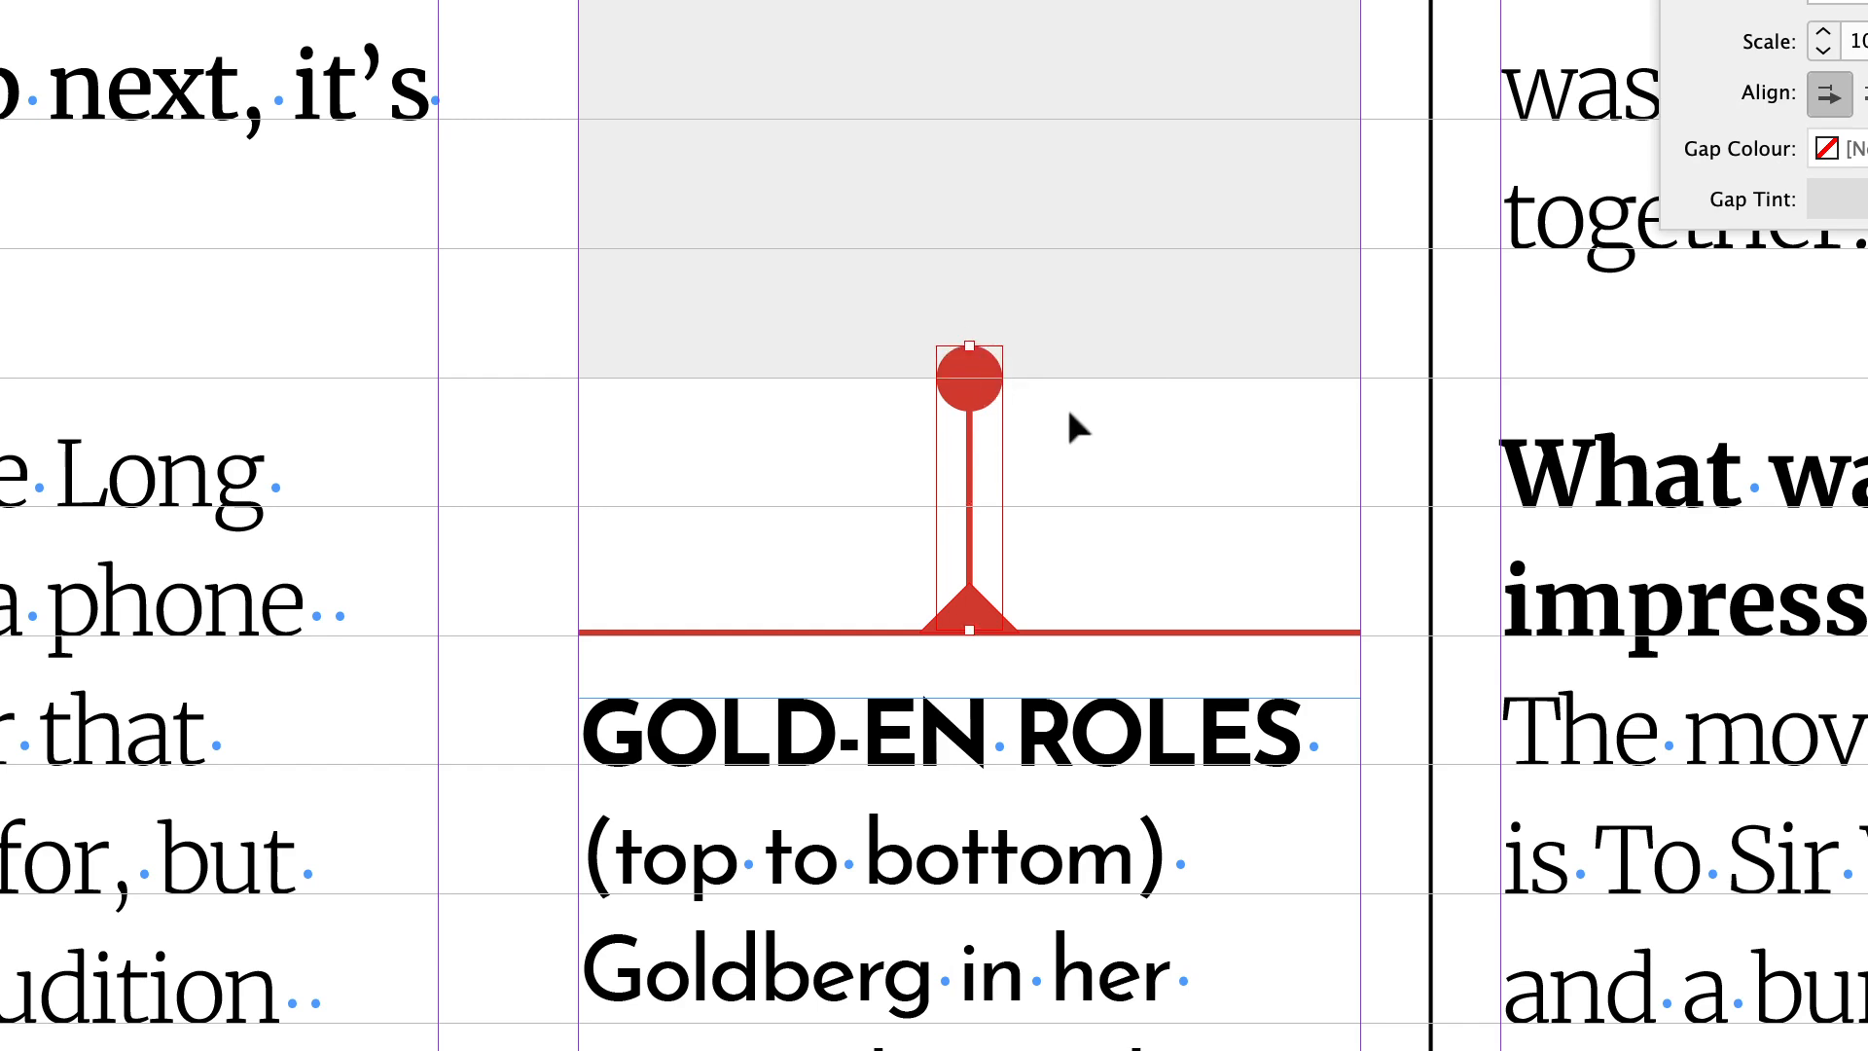
pyautogui.click(1104, 428)
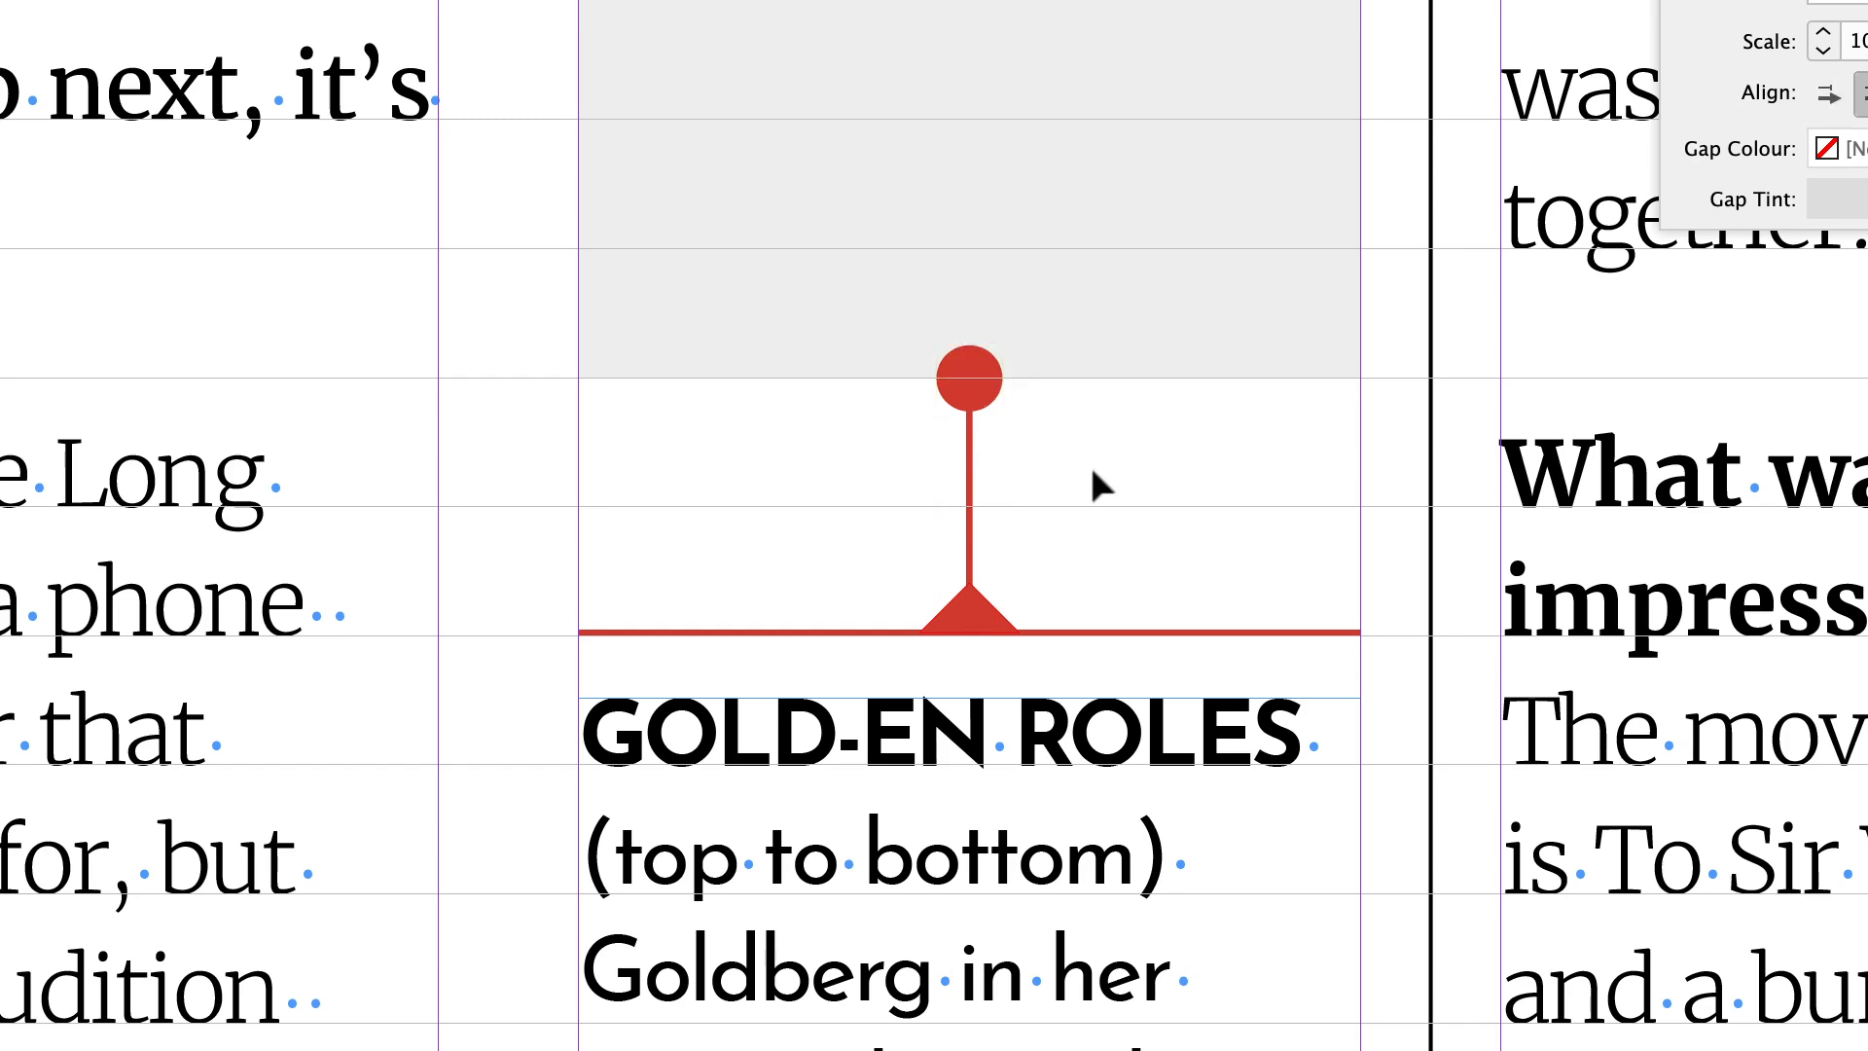
pyautogui.click(959, 611)
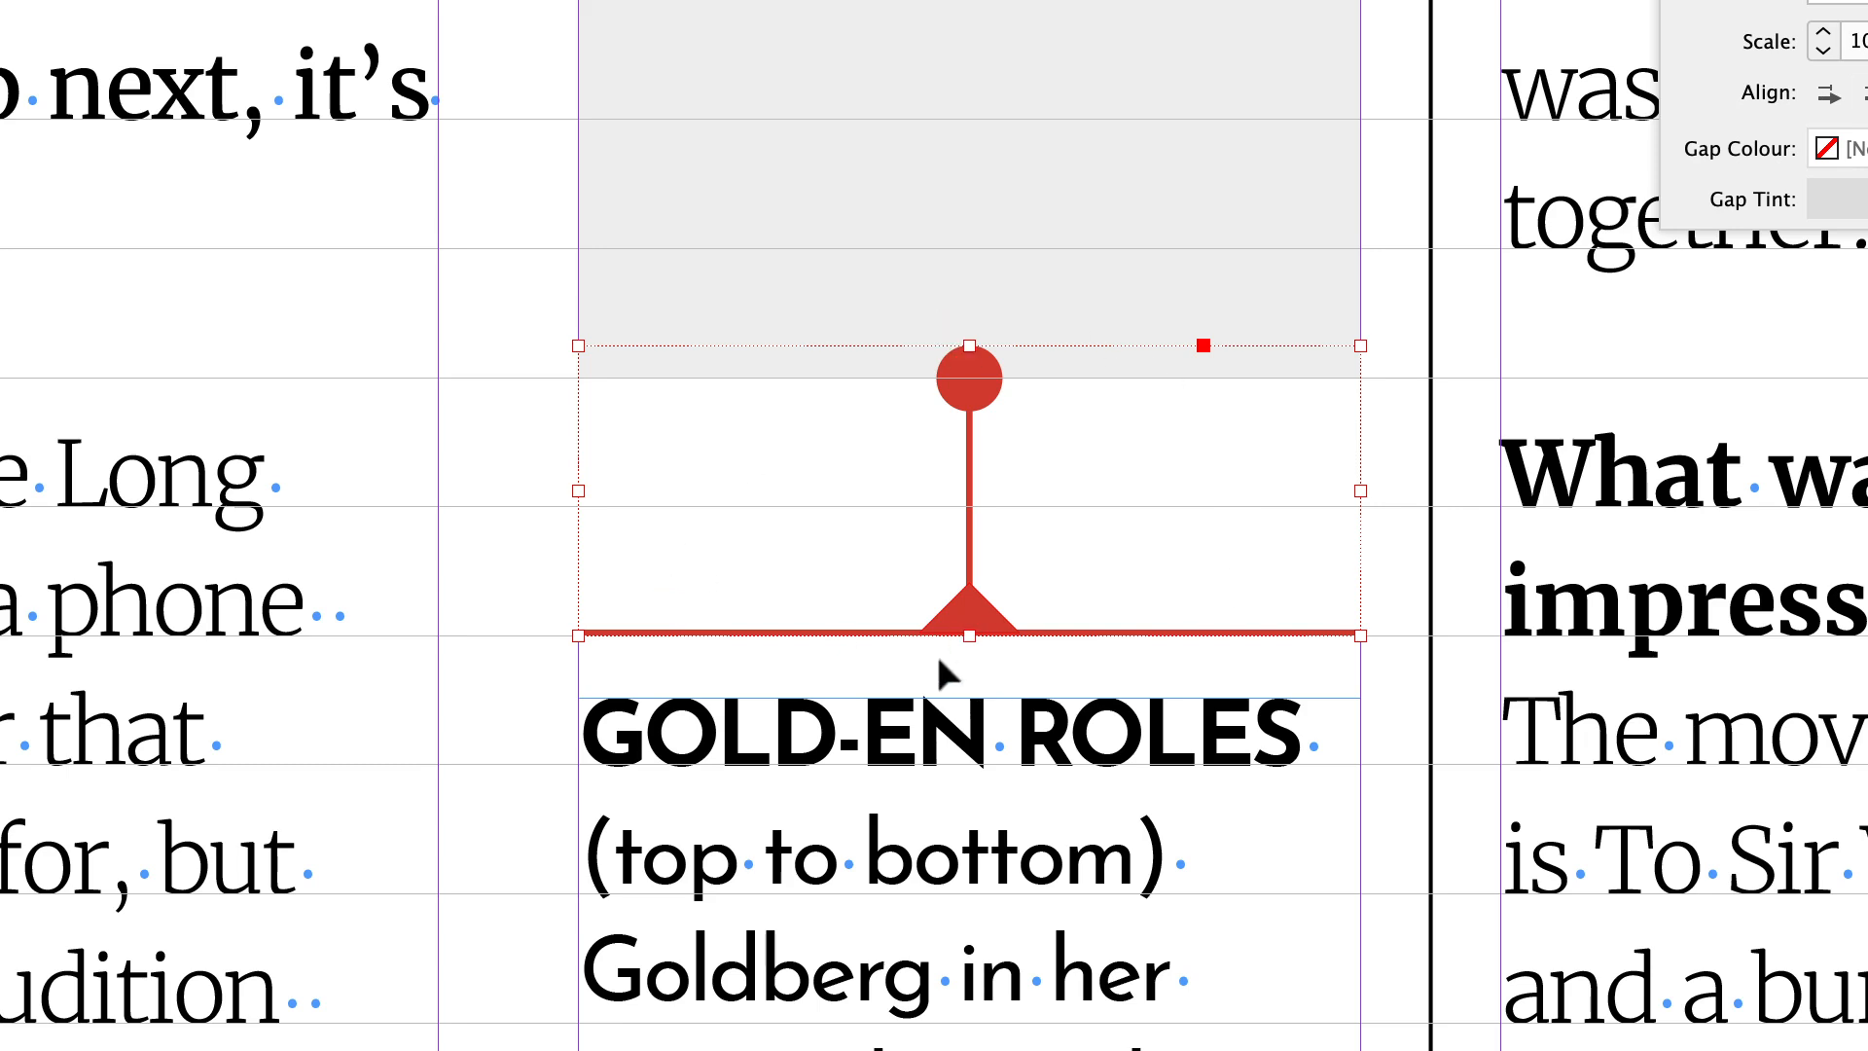
pyautogui.click(542, 308)
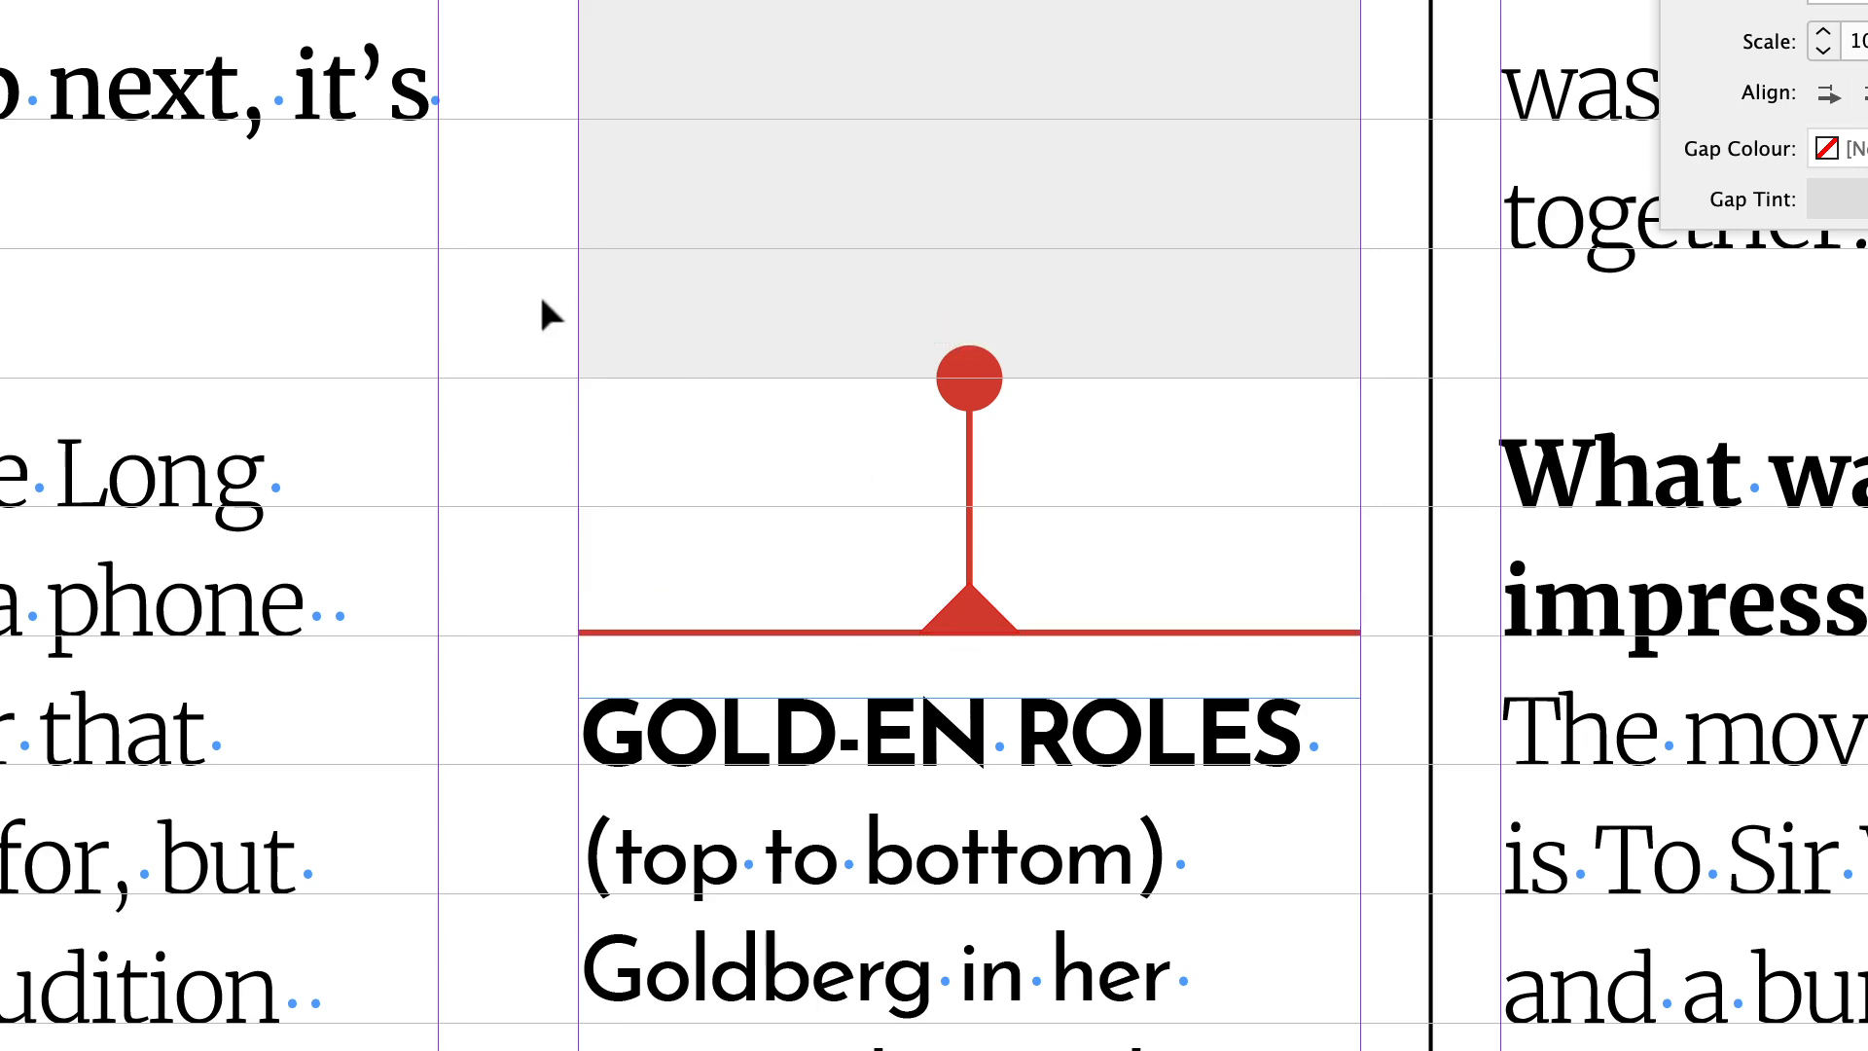